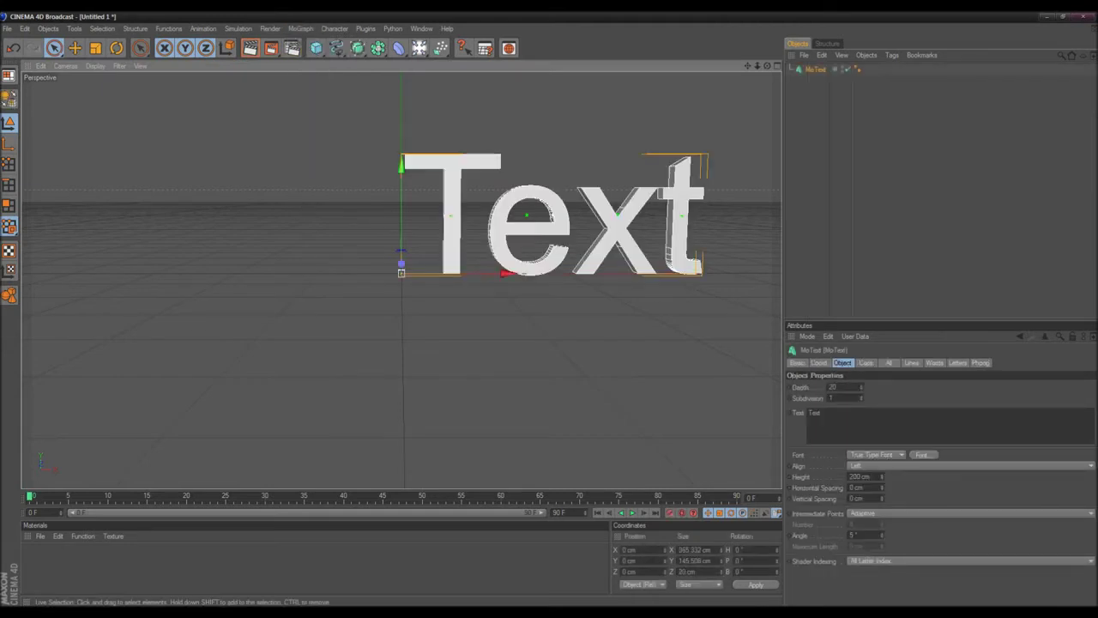
- Set the text object's alignment to Middle and reselect it
{"action": "left_click", "coordinate": [969, 465]}
{"action": "left_click", "coordinate": [858, 489]}
{"action": "left_click", "coordinate": [909, 465]}
{"action": "left_click", "coordinate": [892, 487]}
{"action": "left_click", "coordinate": [617, 369]}
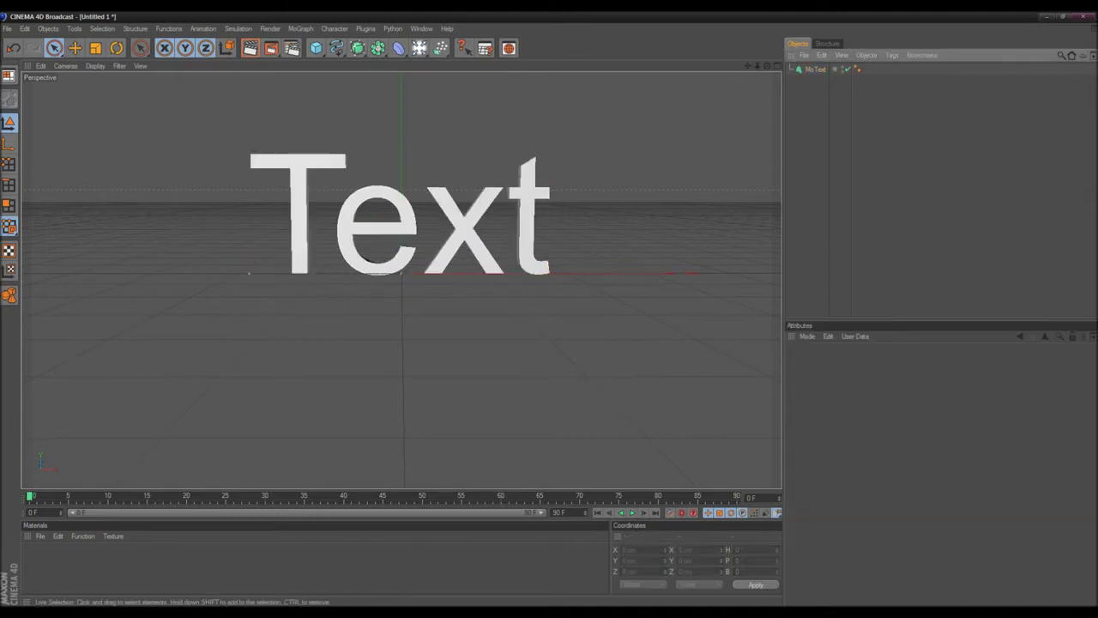
{"action": "left_click", "coordinate": [400, 262]}
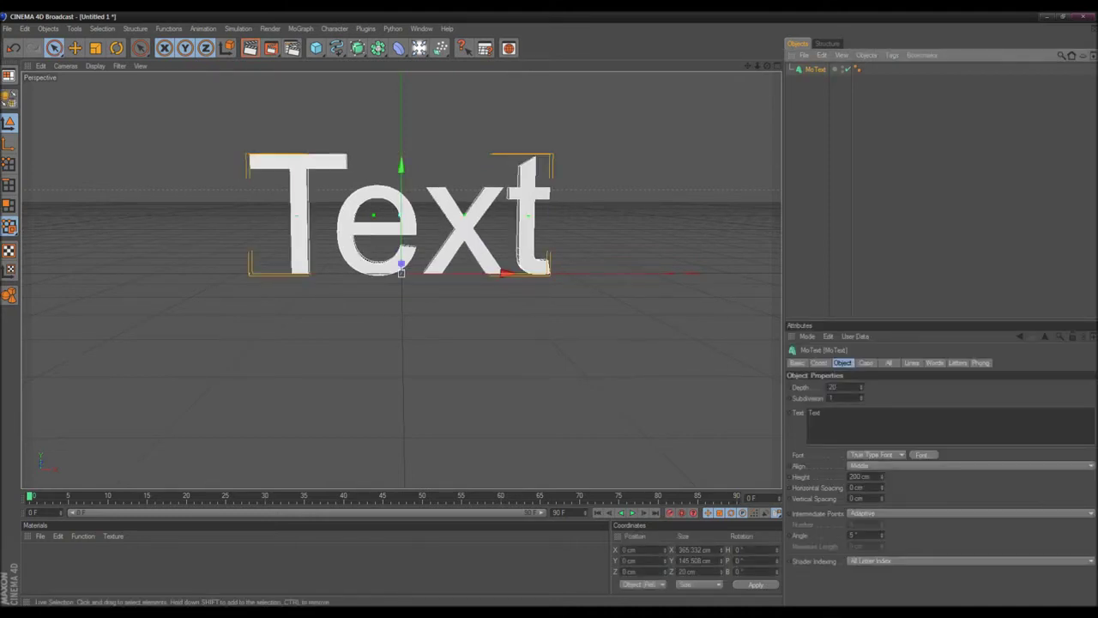
- Replace the default wording of the text object with "TGC"
{"action": "left_click", "coordinate": [820, 413]}
{"action": "double_click", "coordinate": [815, 412]}
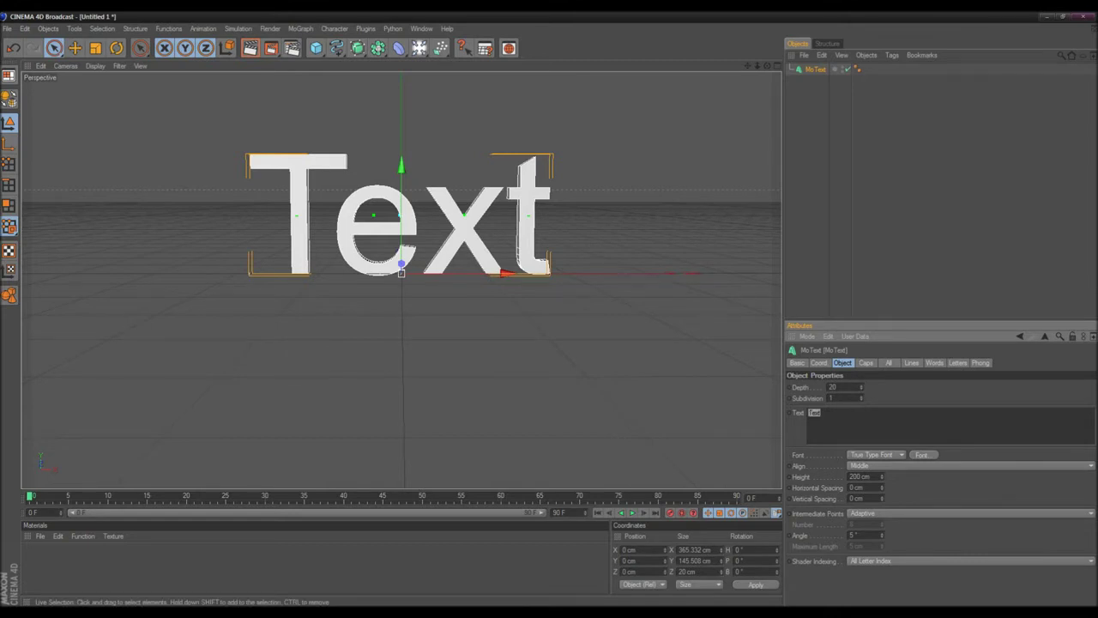
{"action": "type", "text": "TIK"}
{"action": "key", "text": "BackSpace"}
{"action": "key", "text": "BackSpace"}
{"action": "key", "text": "BackSpace"}
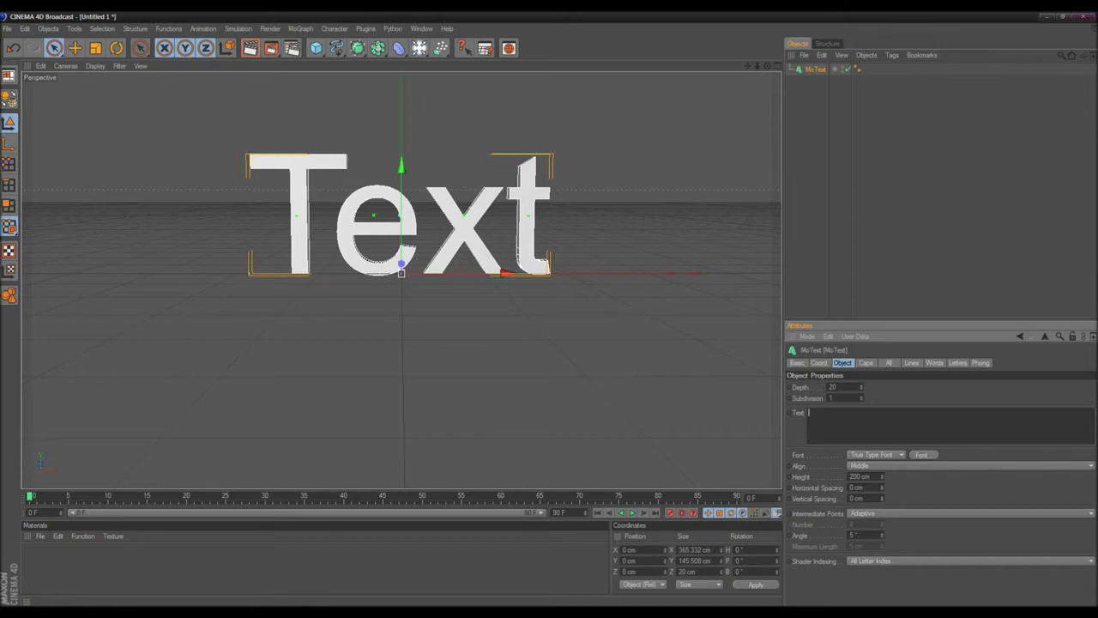
{"action": "type", "text": "TGC"}
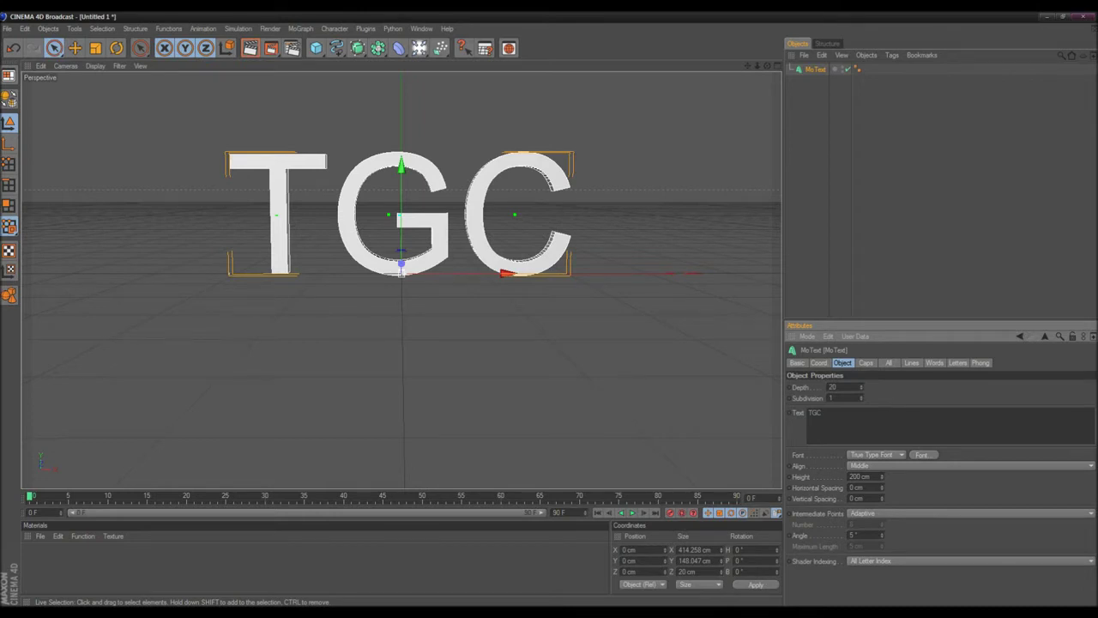
{"action": "left_click", "coordinate": [845, 138]}
{"action": "left_click", "coordinate": [815, 70]}
{"action": "left_click", "coordinate": [845, 138]}
{"action": "left_click", "coordinate": [814, 69]}
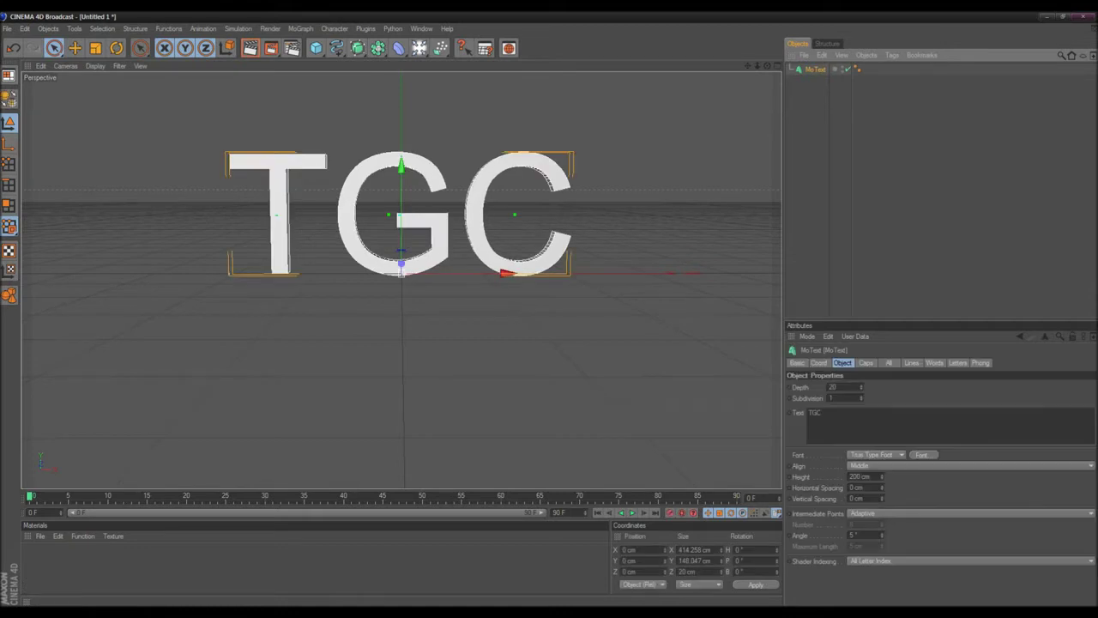
{"action": "left_click", "coordinate": [845, 137]}
{"action": "left_click", "coordinate": [815, 69]}
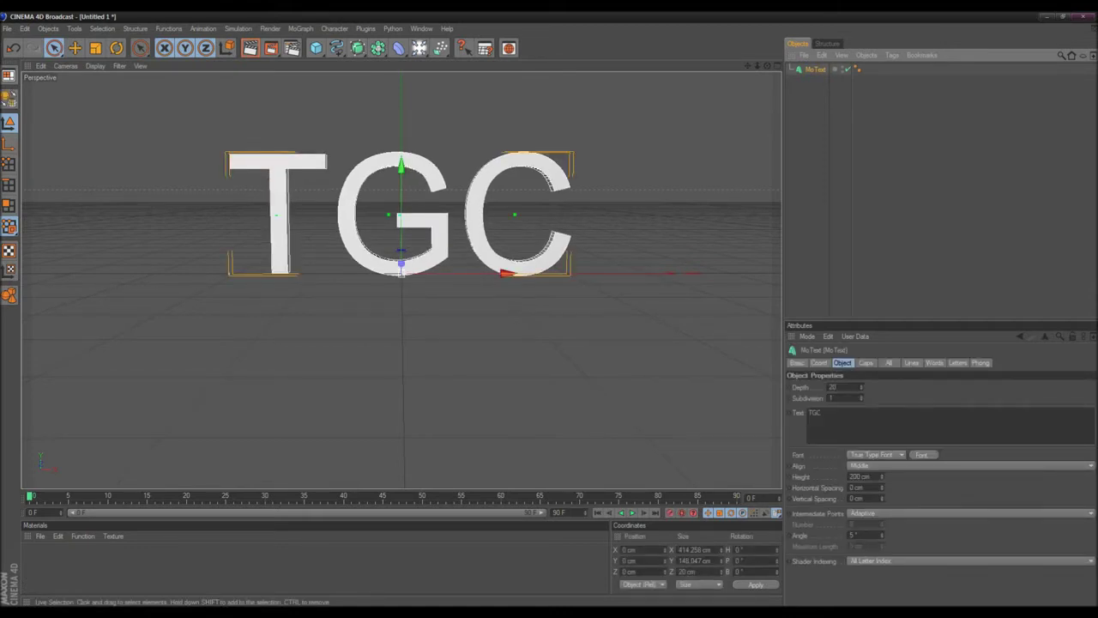
- Try out larger extrusion depths for the TGC text, such as 48 and 49
{"action": "left_click_drag", "start_coordinate": [861, 387], "coordinate": [861, 364]}
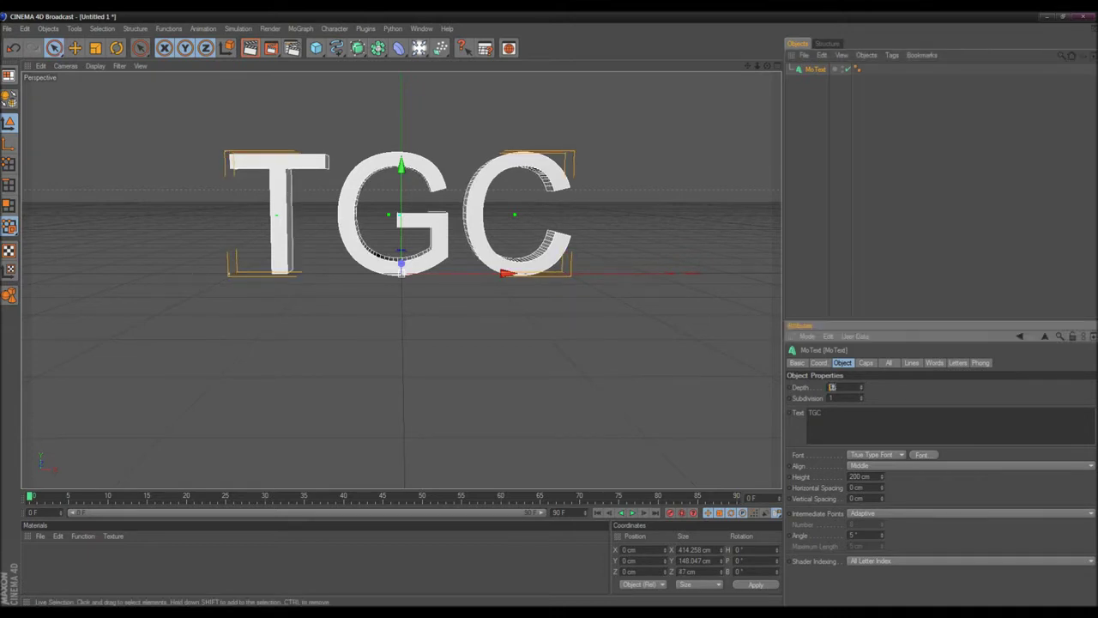
{"action": "left_click", "coordinate": [931, 202]}
{"action": "left_click", "coordinate": [815, 69]}
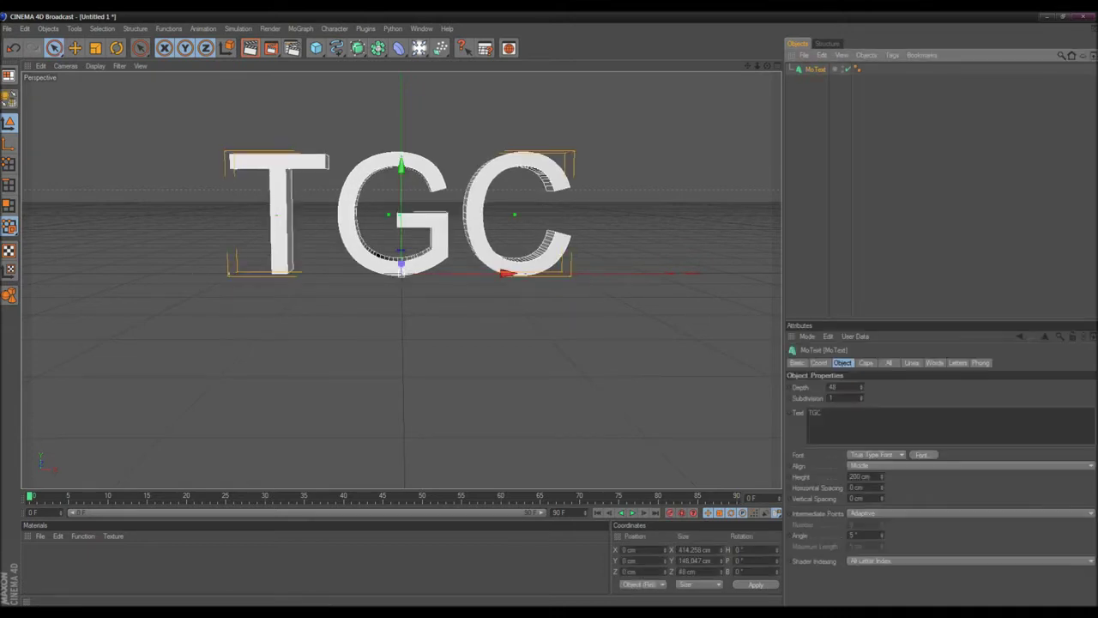
{"action": "double_click", "coordinate": [833, 387]}
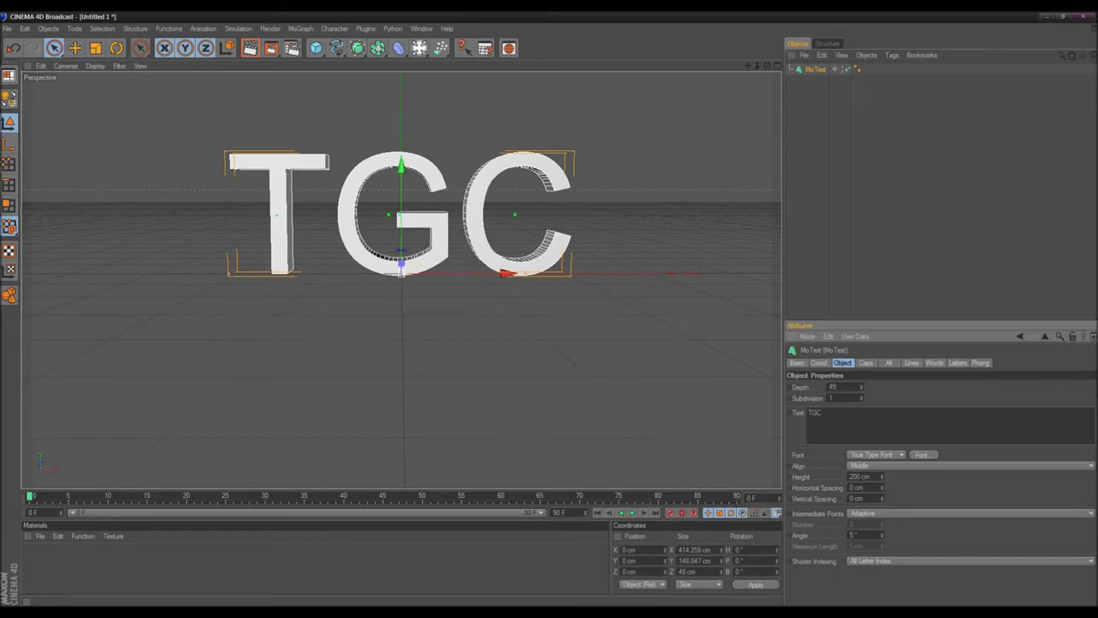
{"action": "type", "text": "49"}
{"action": "key", "text": "Return"}
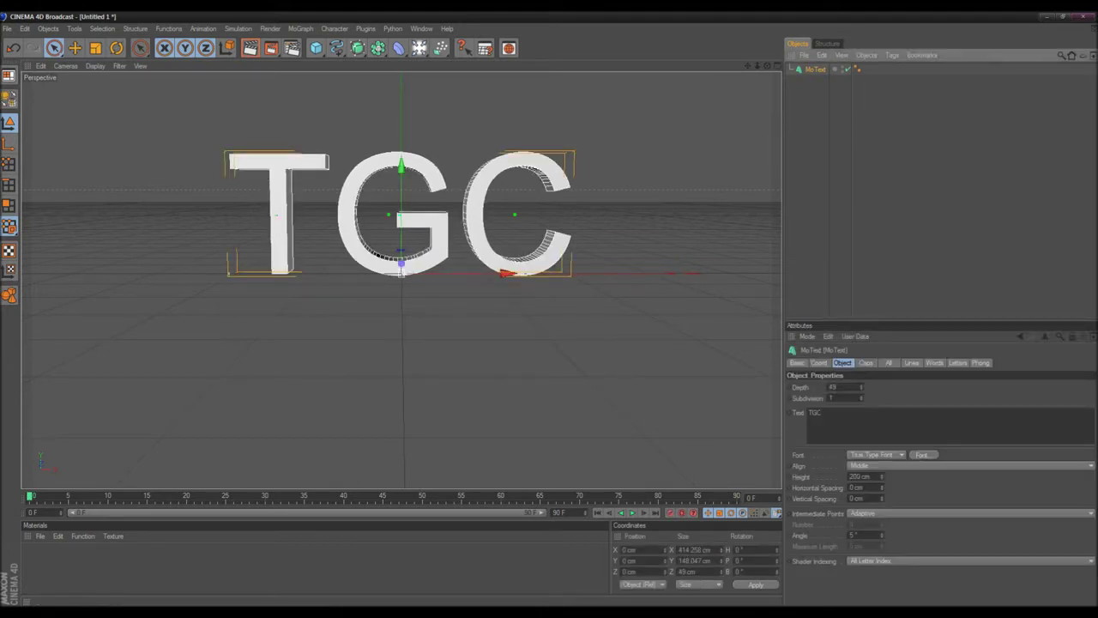
{"action": "double_click", "coordinate": [833, 387]}
{"action": "type", "text": "50"}
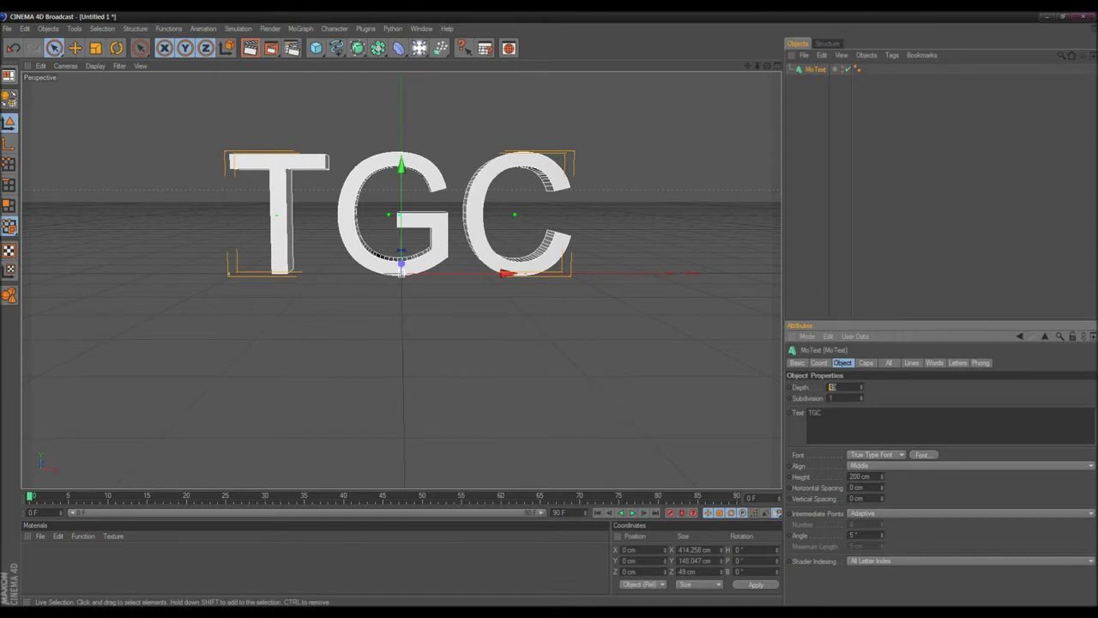
{"action": "key", "text": "Return"}
- Set the extrusion depth of the TGC text to 80 and deselect it
{"action": "double_click", "coordinate": [833, 387]}
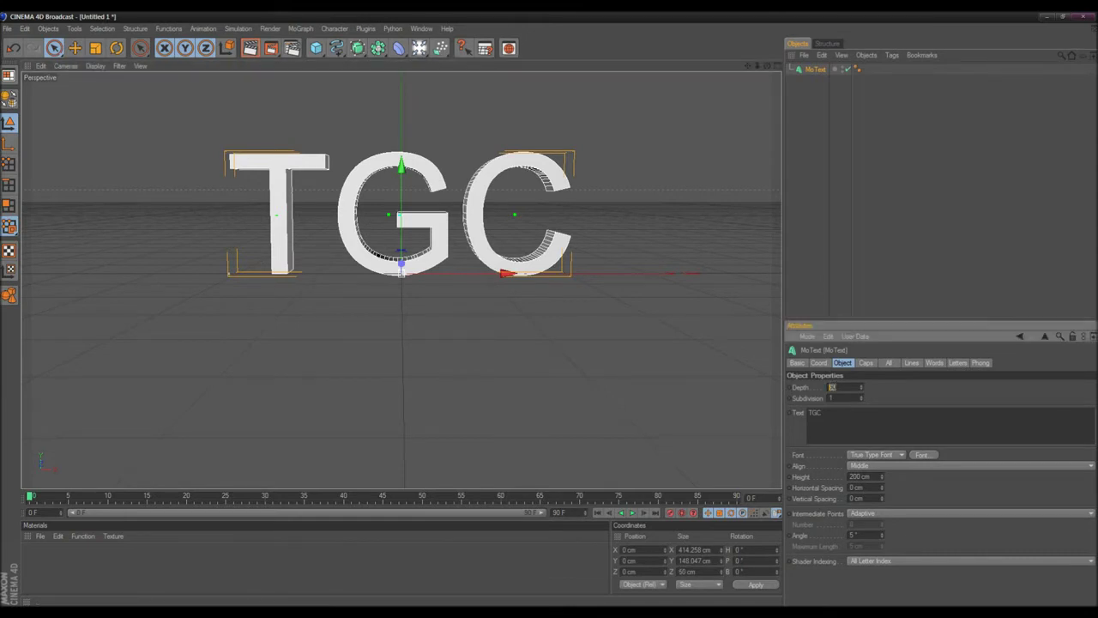
{"action": "type", "text": "80"}
{"action": "key", "text": "Return"}
{"action": "left_click", "coordinate": [930, 199]}
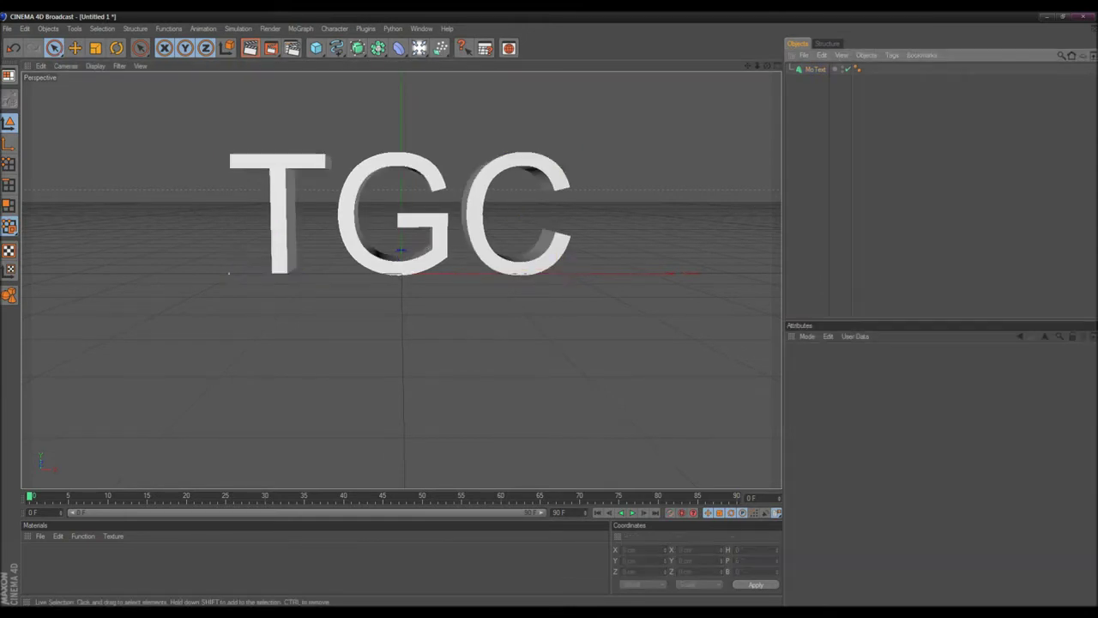
- Add a camera to the scene and show it from outside its own view
{"action": "left_click_drag", "start_coordinate": [515, 291], "coordinate": [446, 305], "text": "alt"}
{"action": "left_click_drag", "start_coordinate": [264, 261], "coordinate": [229, 273], "text": "alt"}
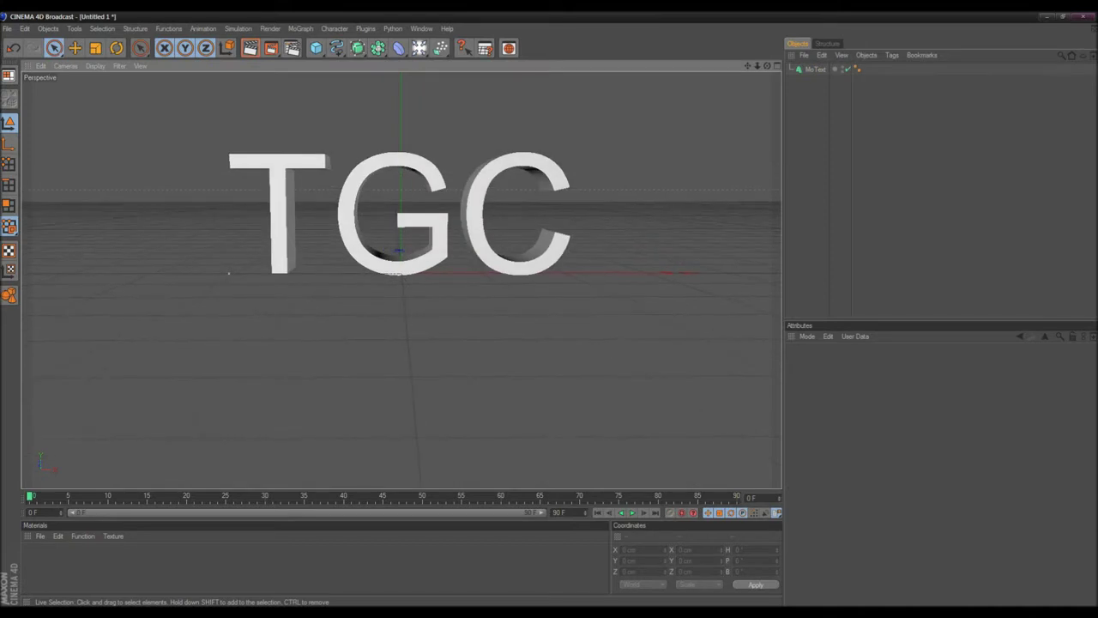
{"action": "left_click_drag", "start_coordinate": [418, 48], "coordinate": [530, 101]}
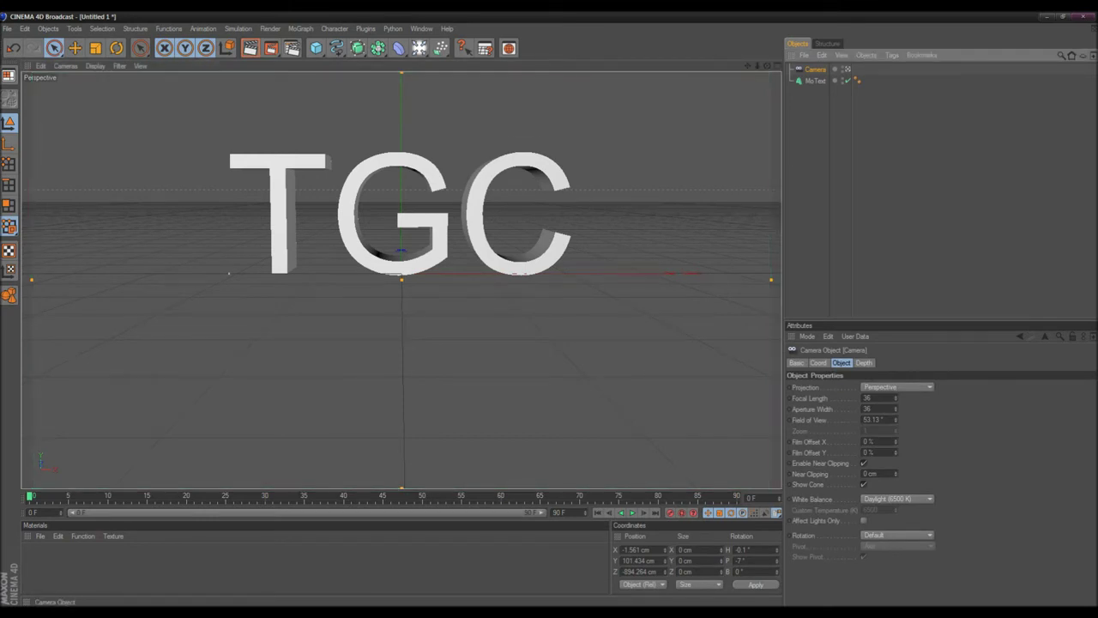
{"action": "left_click_drag", "start_coordinate": [446, 275], "coordinate": [386, 322], "text": "alt"}
{"action": "left_click", "coordinate": [847, 69]}
{"action": "scroll", "coordinate": [401, 280], "scroll_direction": "down", "scroll_amount": 5}
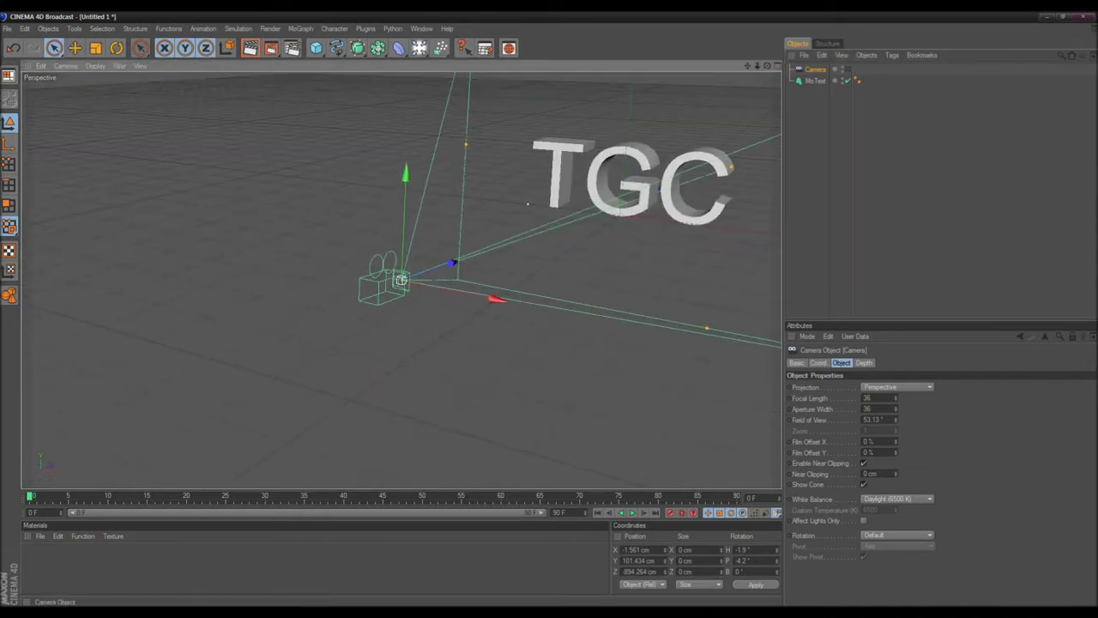
- Look through the camera and reset its X, Y, Z position and H, P, B rotation to 0
{"action": "left_click", "coordinate": [845, 69]}
{"action": "double_click", "coordinate": [638, 550]}
{"action": "type", "text": "0"}
{"action": "key", "text": "Tab"}
{"action": "type", "text": "0"}
{"action": "key", "text": "Tab"}
{"action": "type", "text": "0"}
{"action": "key", "text": "Tab"}
{"action": "type", "text": "0"}
{"action": "key", "text": "Tab"}
{"action": "type", "text": "0"}
{"action": "key", "text": "Tab"}
{"action": "type", "text": "0"}
{"action": "left_click", "coordinate": [755, 584]}
- Pull the camera back to about Z -856 cm and raise it to about Y 25 cm, framing the text
{"action": "scroll", "coordinate": [401, 279], "scroll_direction": "down", "scroll_amount": 10}
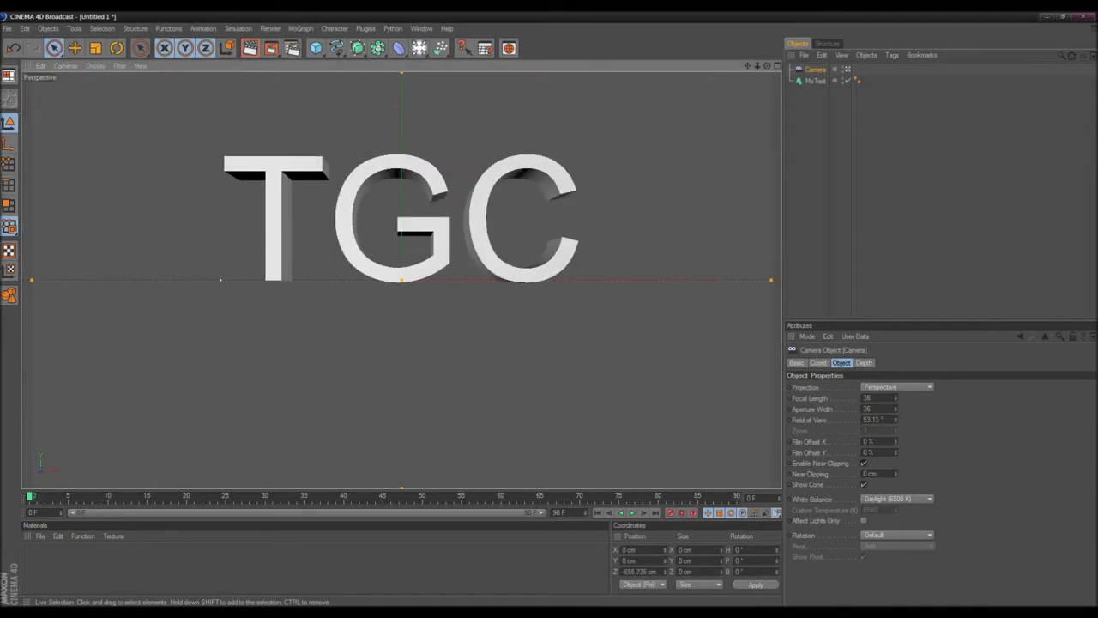
{"action": "middle_click_drag", "start_coordinate": [401, 280], "coordinate": [402, 301], "text": "alt"}
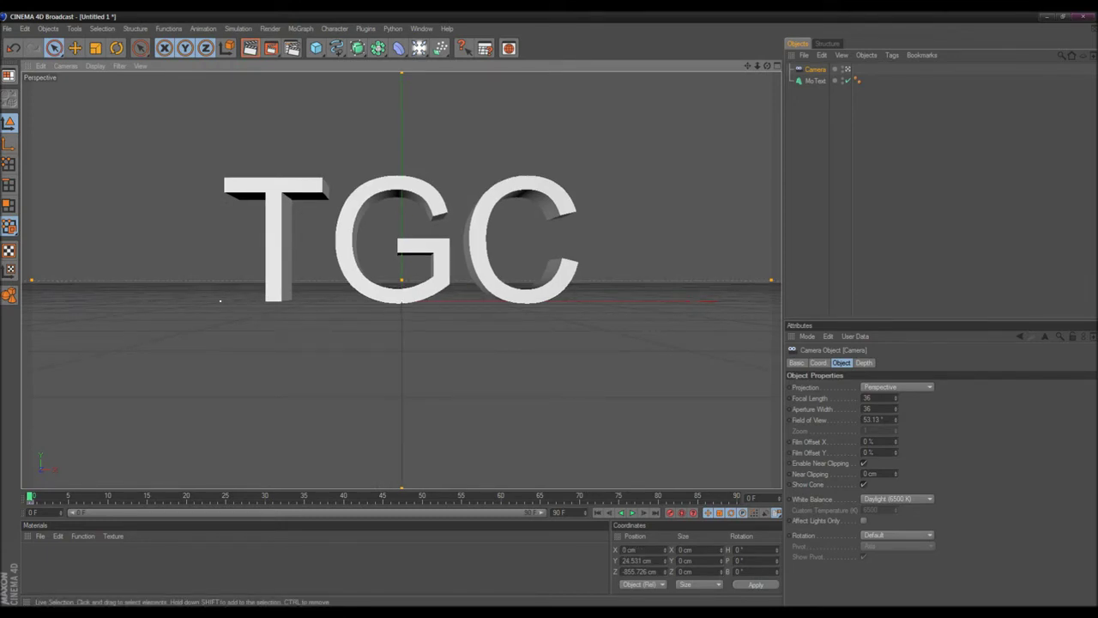
{"action": "left_click", "coordinate": [866, 163]}
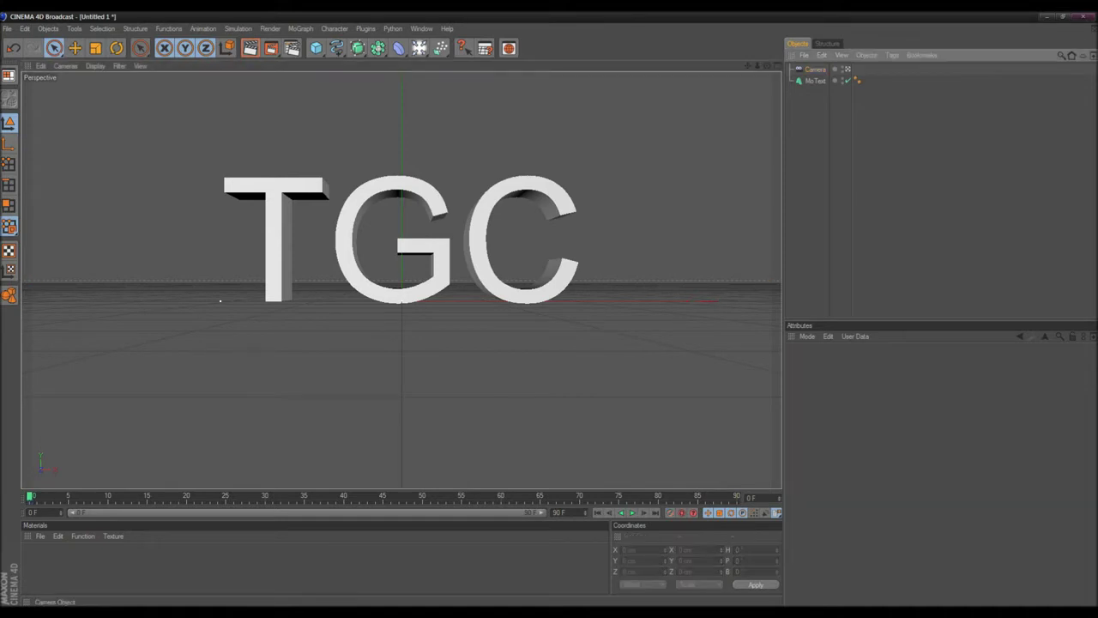
- Give the text's start cap a Fillet Cap with a 2 cm radius
{"action": "left_click", "coordinate": [815, 80]}
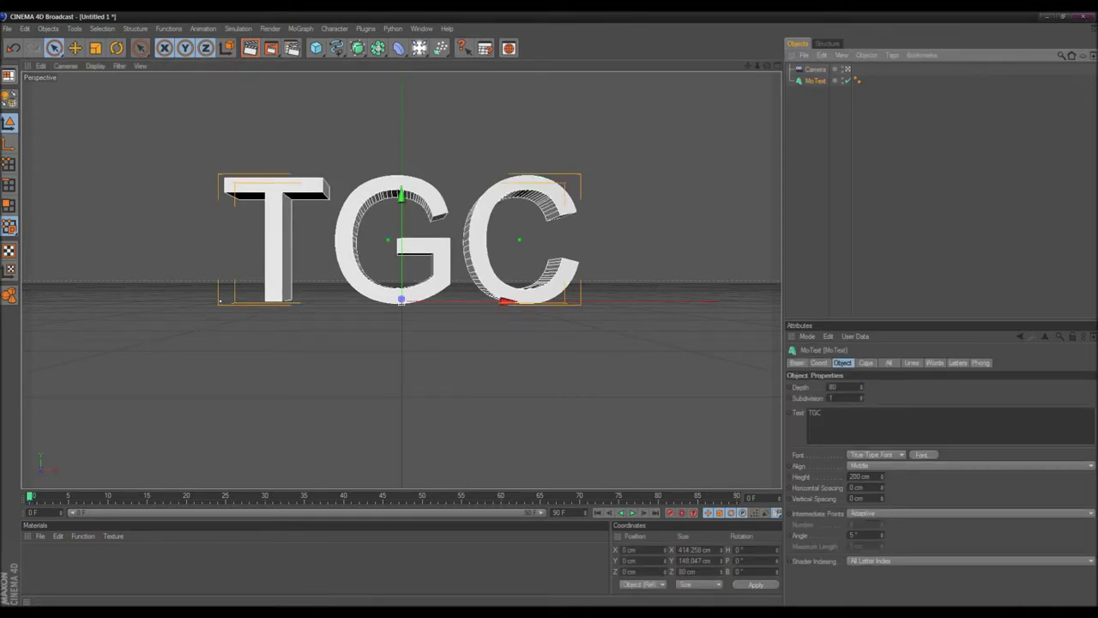
{"action": "left_click", "coordinate": [220, 301]}
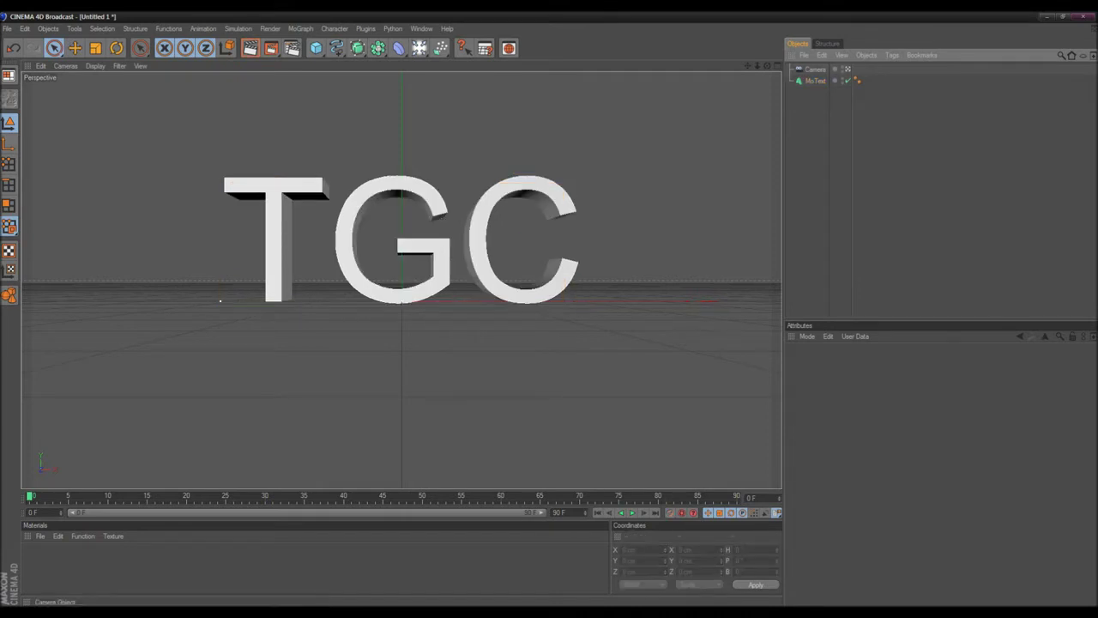
{"action": "left_click", "coordinate": [814, 70]}
{"action": "left_click", "coordinate": [220, 300]}
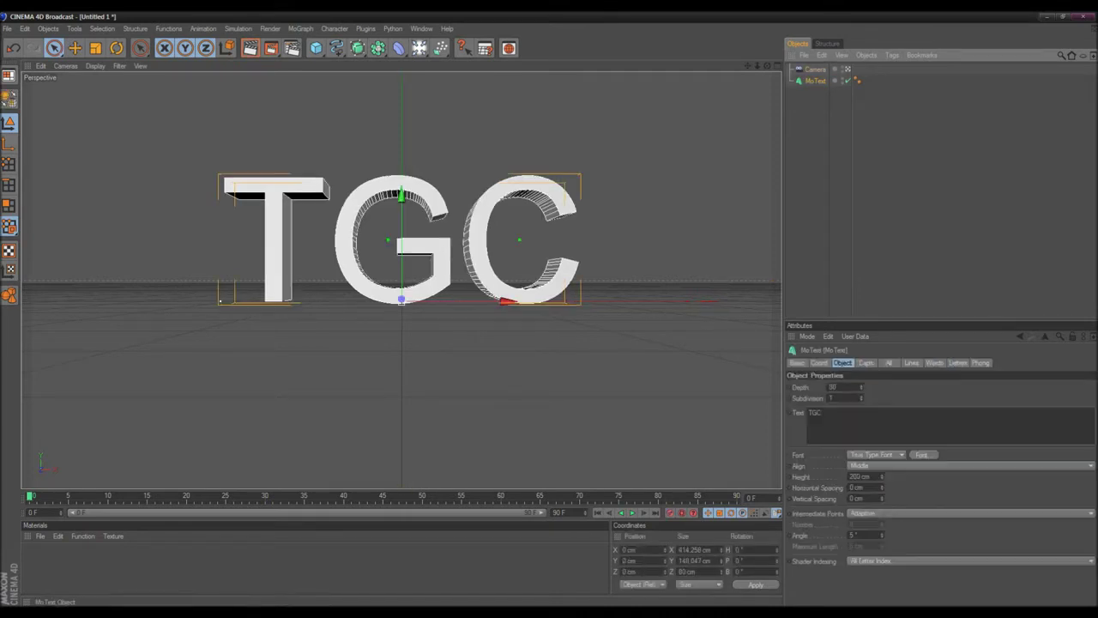
{"action": "left_click", "coordinate": [871, 387]}
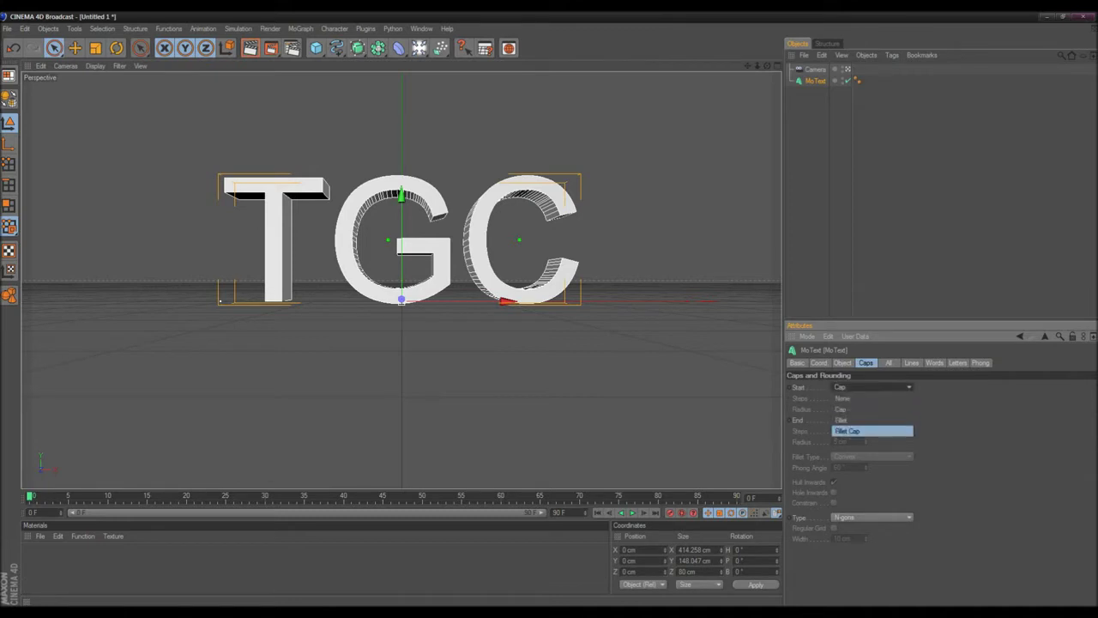
{"action": "left_click", "coordinate": [858, 431]}
{"action": "left_click", "coordinate": [865, 411]}
{"action": "left_click", "coordinate": [866, 411]}
{"action": "left_click", "coordinate": [865, 410]}
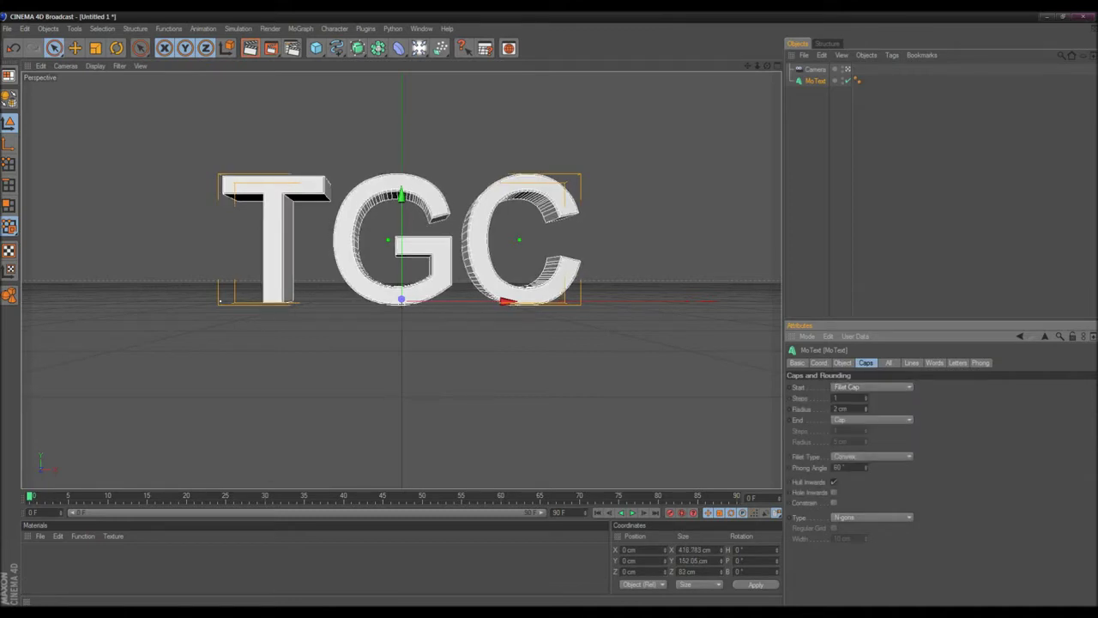
- Set the text's end cap to Fillet Cap with a 2 cm radius and use 5 fillet steps on both caps
{"action": "left_click", "coordinate": [872, 420]}
{"action": "left_click", "coordinate": [858, 464]}
{"action": "left_click", "coordinate": [865, 443]}
{"action": "left_click", "coordinate": [865, 443]}
{"action": "left_click", "coordinate": [865, 443]}
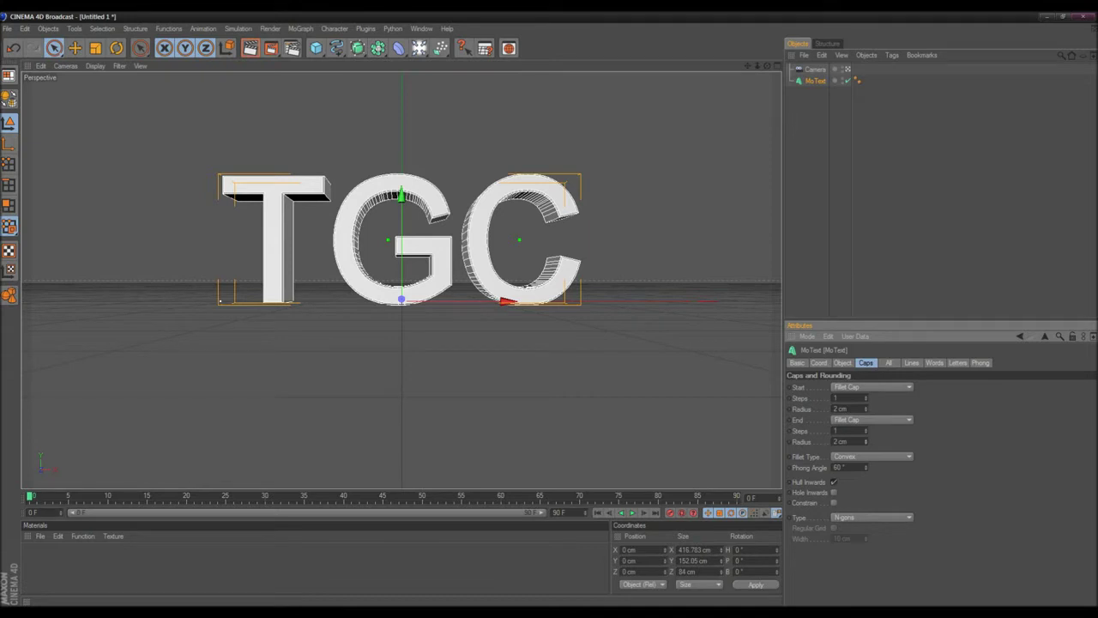
{"action": "left_click_drag", "start_coordinate": [865, 398], "coordinate": [865, 391]}
{"action": "left_click", "coordinate": [219, 300]}
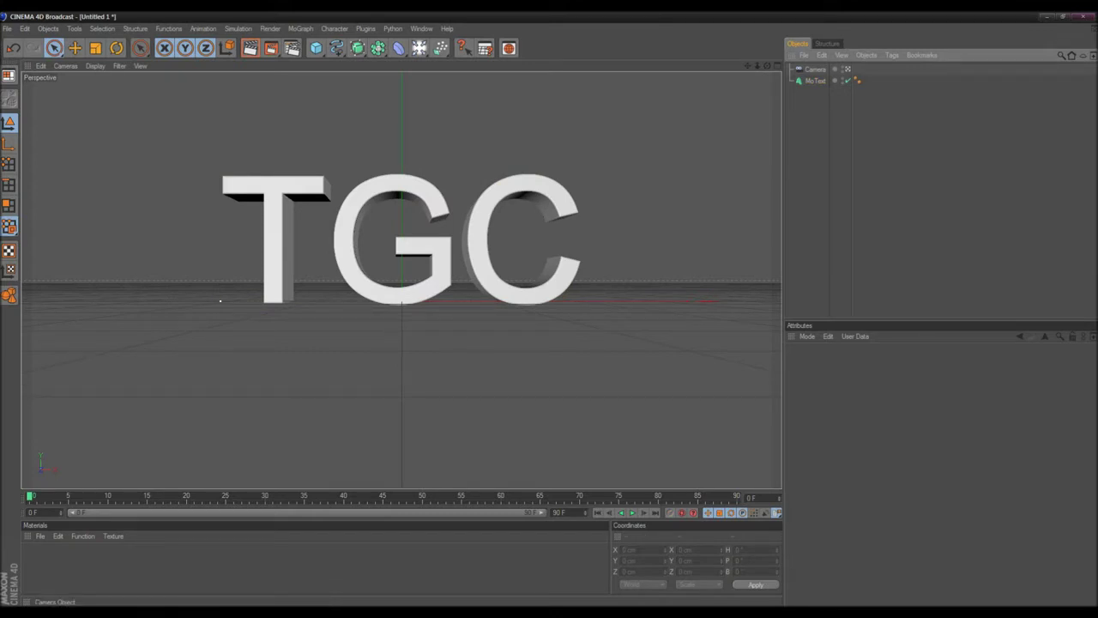
- From outside the camera view, keyframe the text at frame 0 and move the timeline to frame 45
{"action": "left_click", "coordinate": [848, 69]}
{"action": "right_click_drag", "start_coordinate": [446, 266], "coordinate": [386, 266], "text": "alt"}
{"action": "left_click_drag", "start_coordinate": [446, 266], "coordinate": [378, 245], "text": "alt"}
{"action": "middle_click_drag", "start_coordinate": [446, 249], "coordinate": [536, 268], "text": "alt"}
{"action": "left_click", "coordinate": [815, 80]}
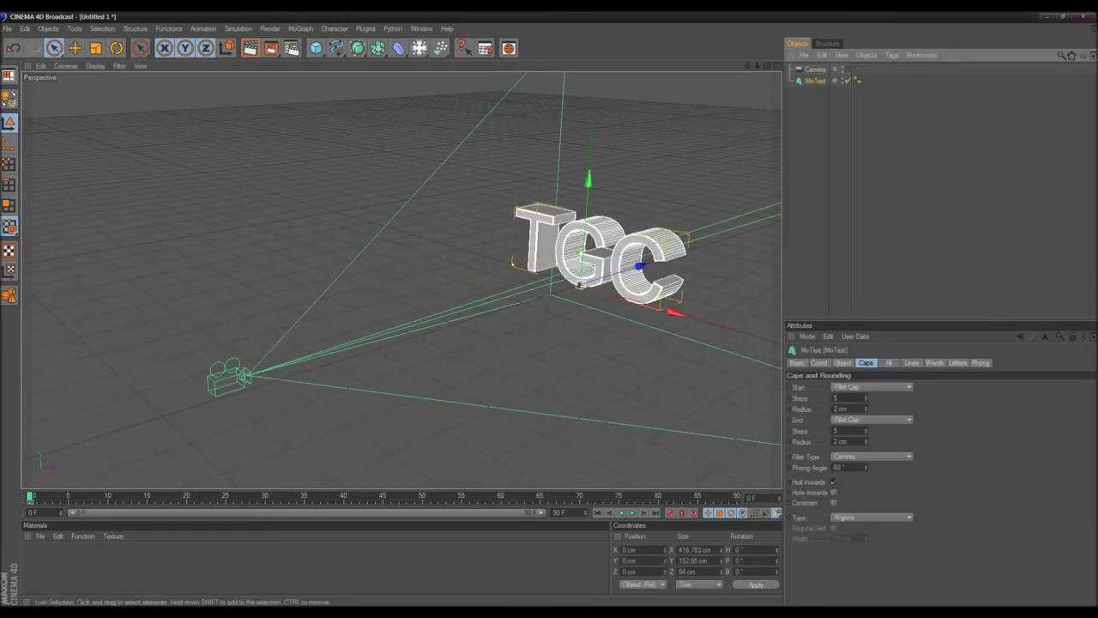
{"action": "right_click_drag", "start_coordinate": [582, 283], "coordinate": [542, 283], "text": "alt"}
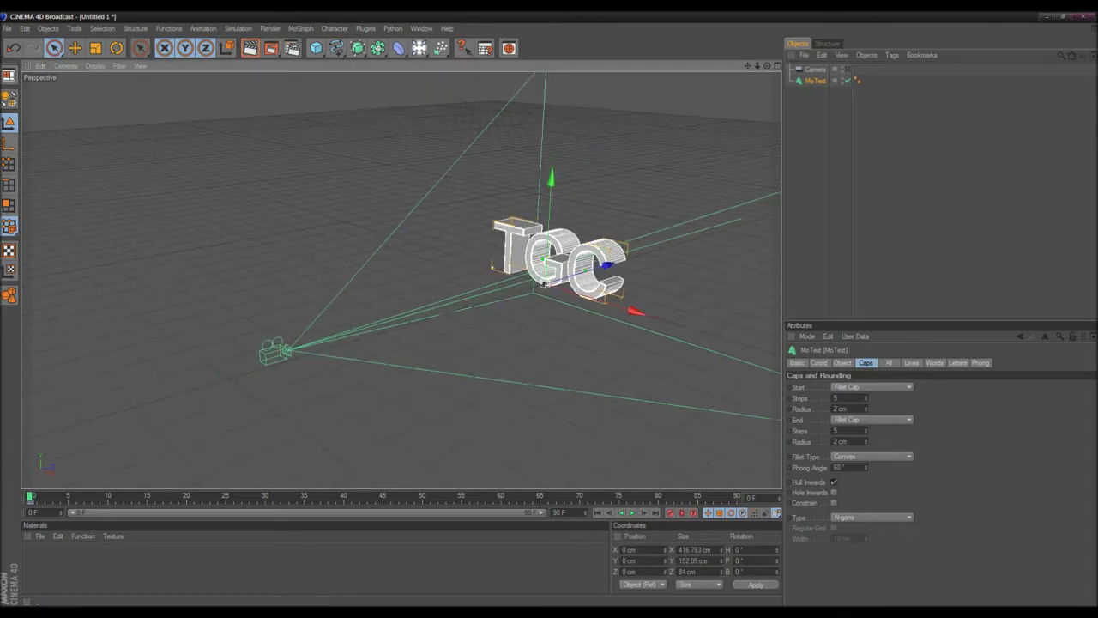
{"action": "mouse_move", "coordinate": [371, 495]}
{"action": "left_mouse_down"}
{"action": "mouse_move", "coordinate": [415, 496]}
{"action": "mouse_move", "coordinate": [384, 496]}
{"action": "left_mouse_up"}
{"action": "left_click_drag", "start_coordinate": [542, 283], "coordinate": [515, 283], "text": "alt"}
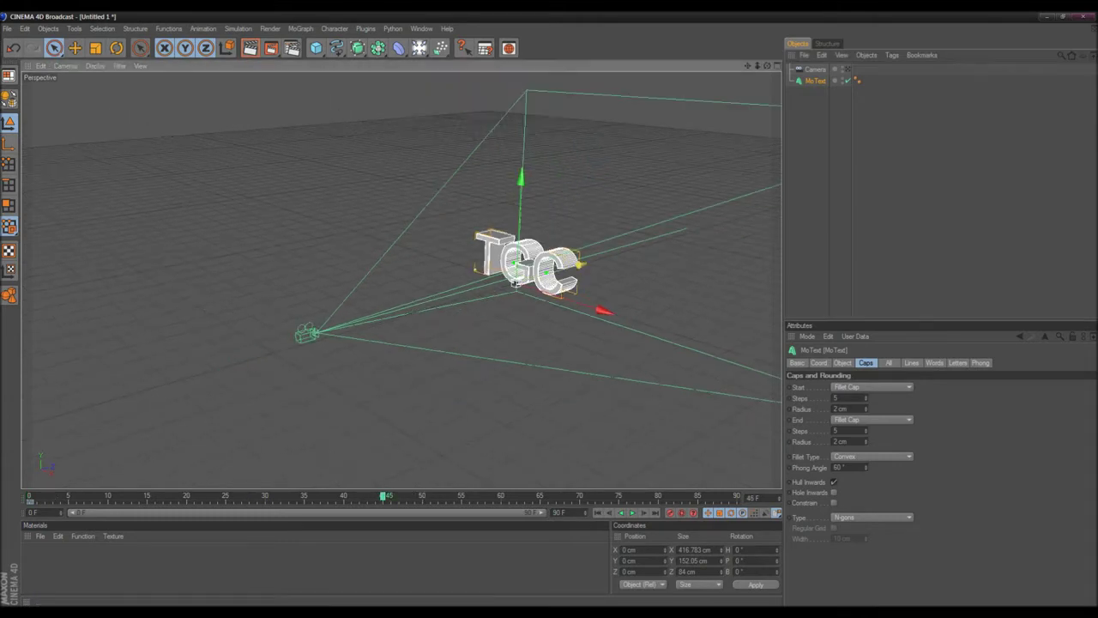
- Move the text along its Z axis to behind the camera, at about Z -1444 cm
{"action": "left_click_drag", "start_coordinate": [580, 264], "coordinate": [213, 372]}
{"action": "middle_click_drag", "start_coordinate": [214, 372], "coordinate": [287, 367], "text": "alt"}
{"action": "left_click_drag", "start_coordinate": [287, 367], "coordinate": [309, 343], "text": "alt"}
{"action": "middle_click_drag", "start_coordinate": [308, 343], "coordinate": [441, 291], "text": "alt"}
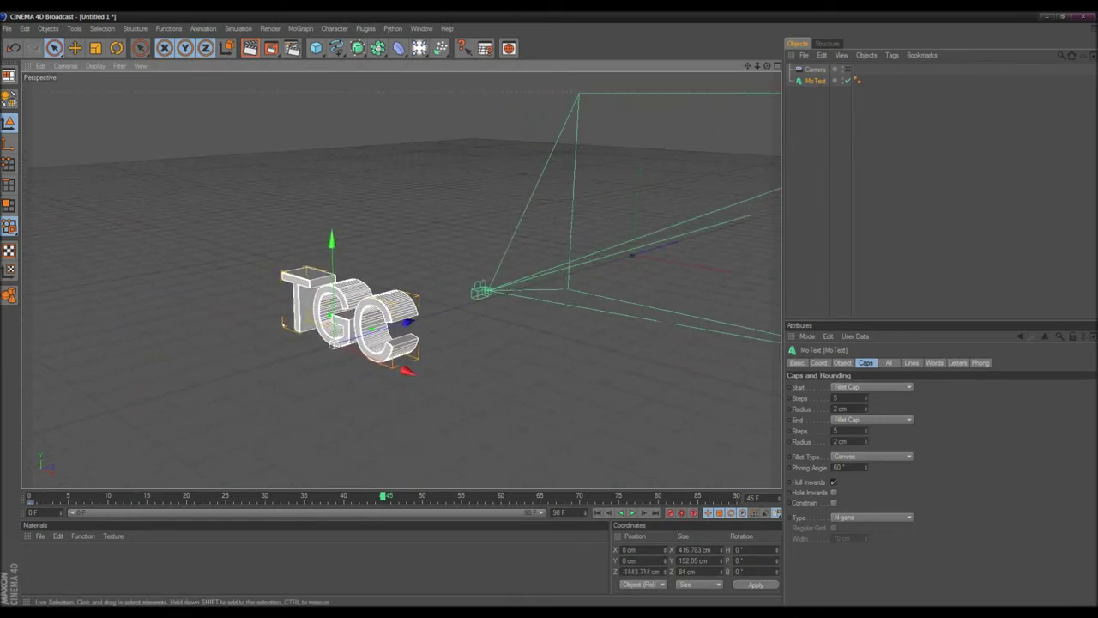
- Rotate the text freely to about H -23°, P 64°, B -239° and record a keyframe at frame 45
{"action": "key", "text": "r"}
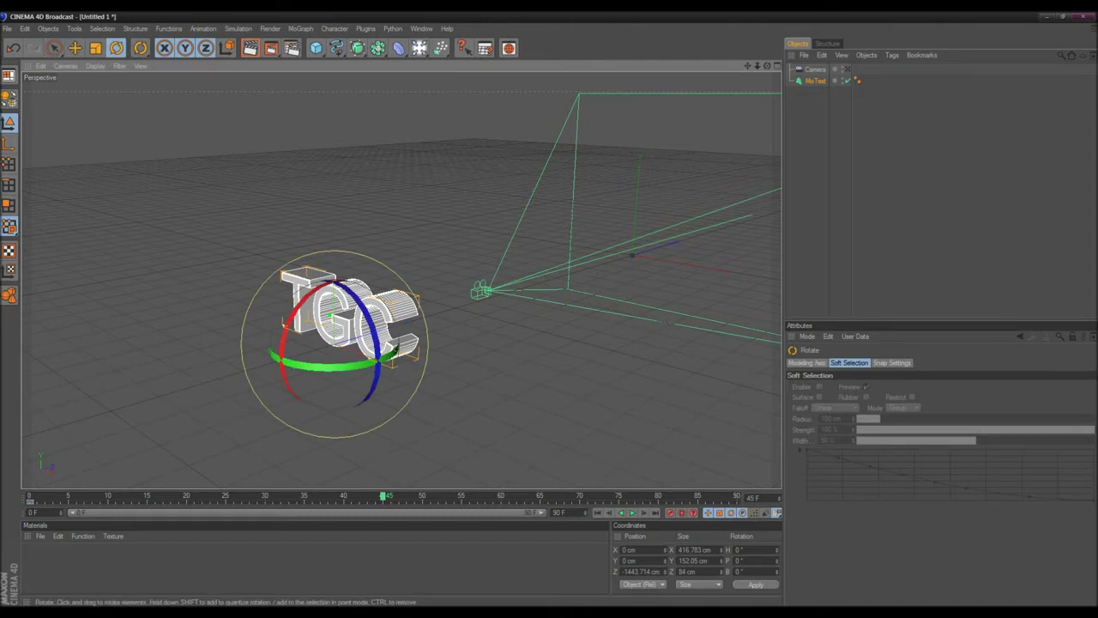
{"action": "left_click_drag", "start_coordinate": [334, 344], "coordinate": [403, 386]}
{"action": "left_click", "coordinate": [670, 512]}
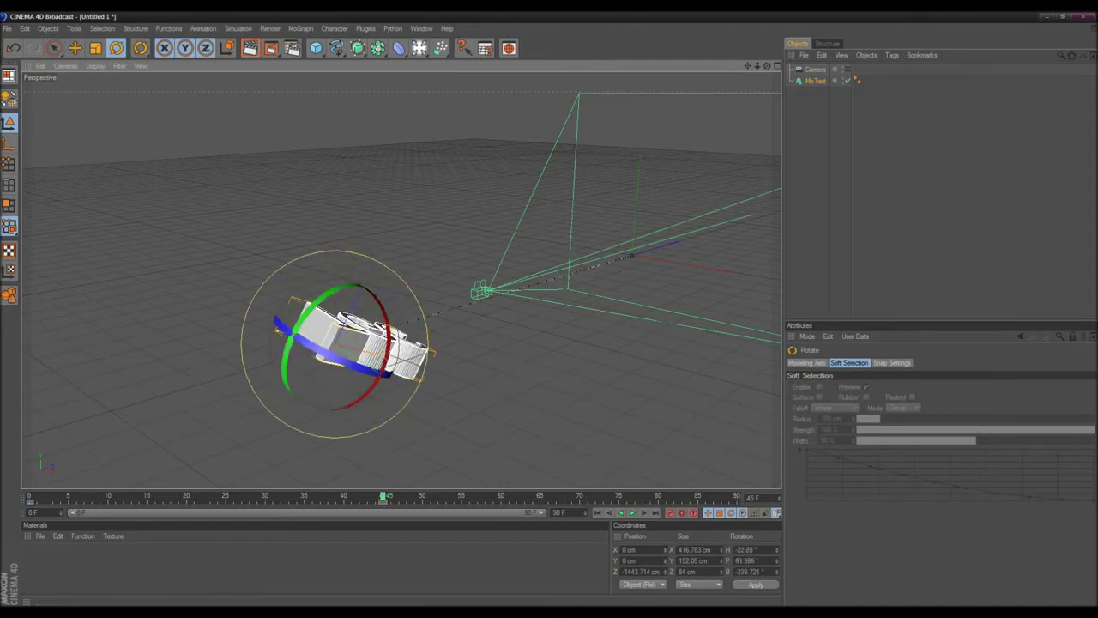
- Scrub the timeline between frames 45 and 24 to preview the text's flight past the camera
{"action": "left_click_drag", "start_coordinate": [384, 497], "coordinate": [218, 497]}
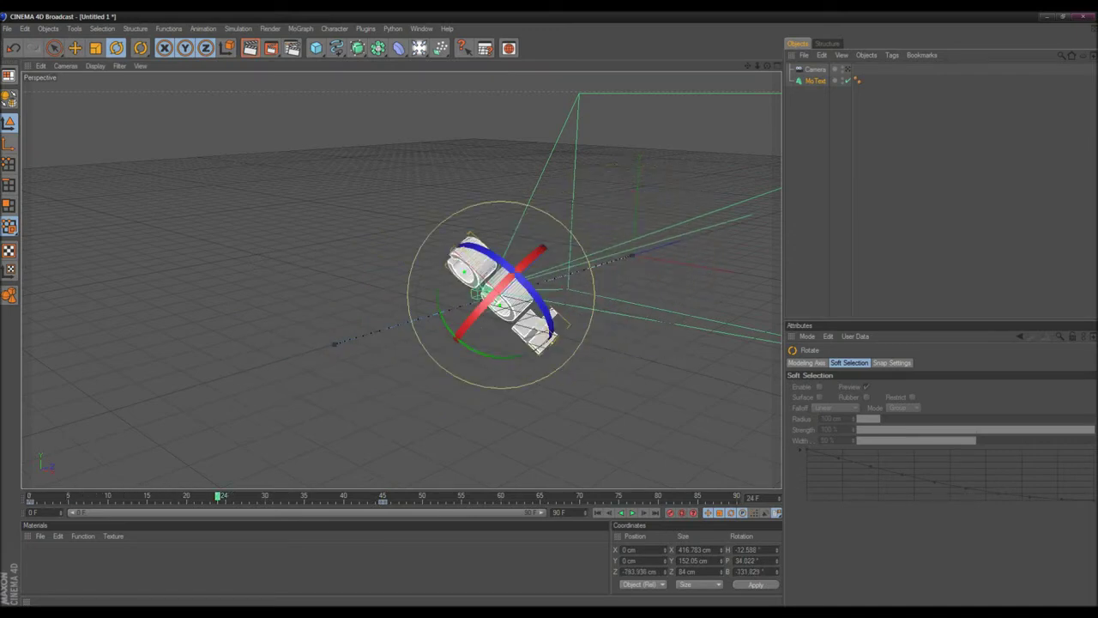
{"action": "left_click_drag", "start_coordinate": [217, 496], "coordinate": [274, 497]}
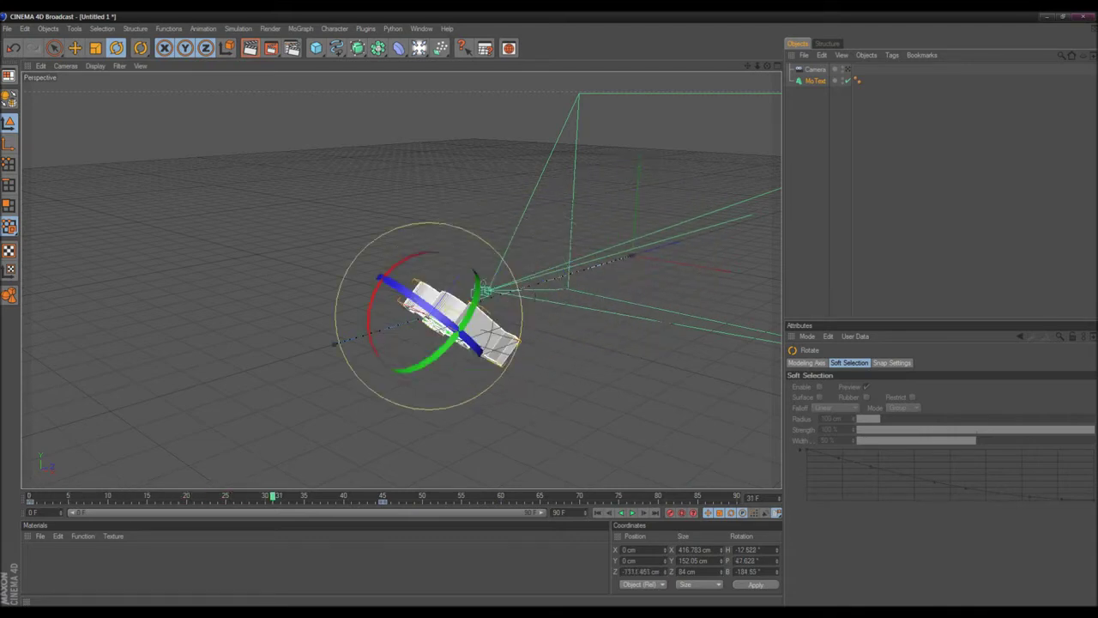
- Swap the text's two keyframes so it starts behind the camera at frame 0 and reaches its original pose at frame 45
{"action": "mouse_move", "coordinate": [383, 501]}
{"action": "left_mouse_down"}
{"action": "mouse_move", "coordinate": [60, 500]}
{"action": "mouse_move", "coordinate": [382, 501]}
{"action": "left_mouse_up"}
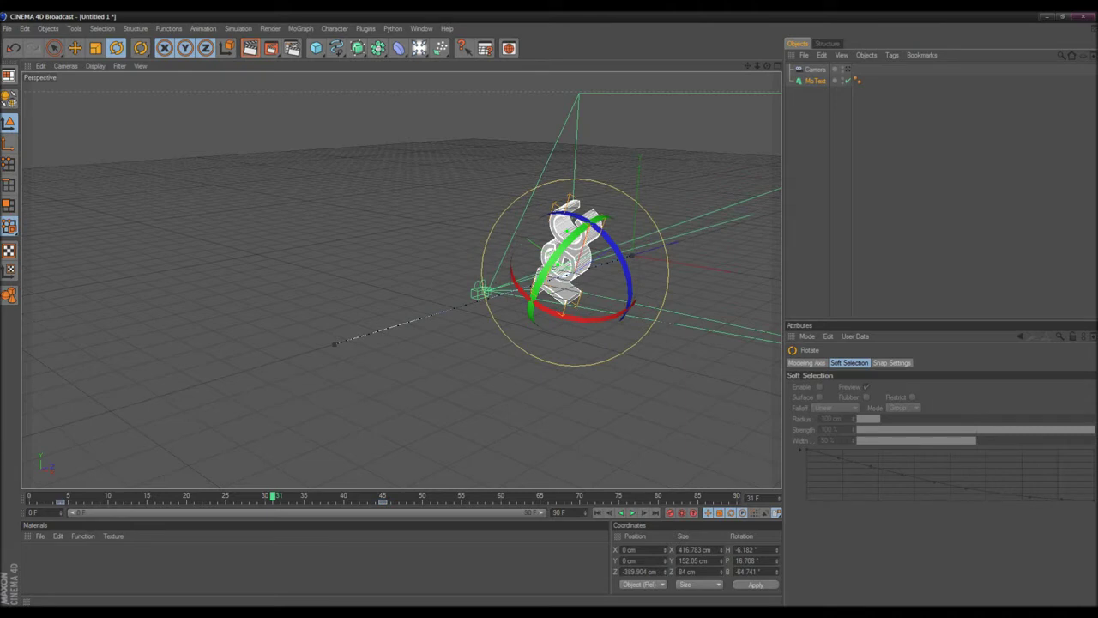
{"action": "left_click_drag", "start_coordinate": [60, 501], "coordinate": [30, 501]}
{"action": "left_click_drag", "start_coordinate": [273, 497], "coordinate": [30, 497]}
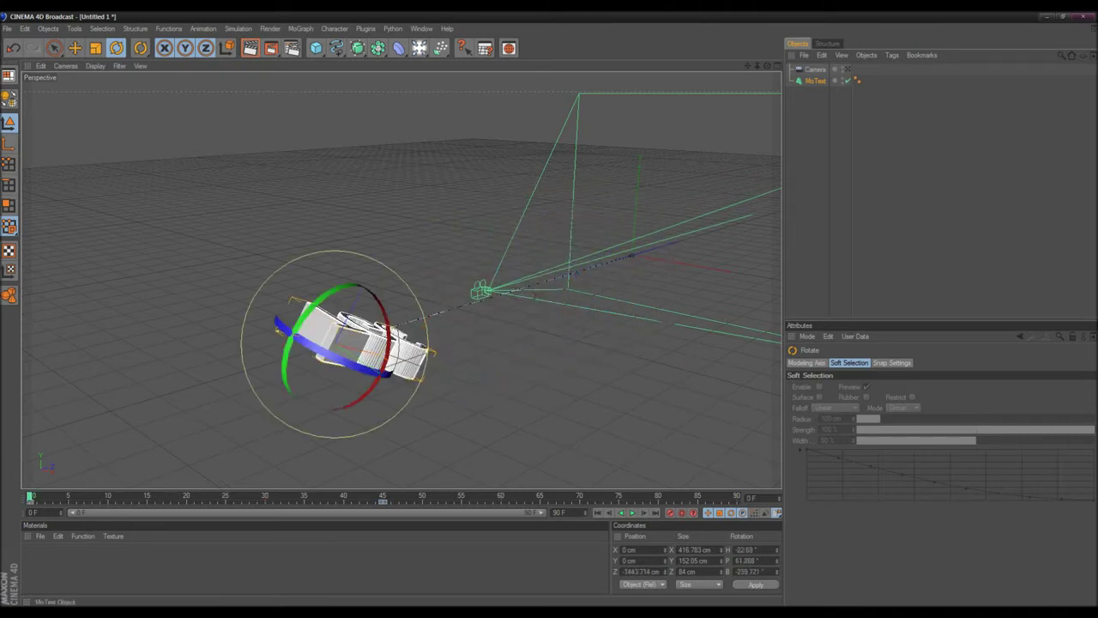
- Look through the scene camera and play the text's fly-in from frame 0, stopping the timeline at frame 47
{"action": "left_click", "coordinate": [847, 70]}
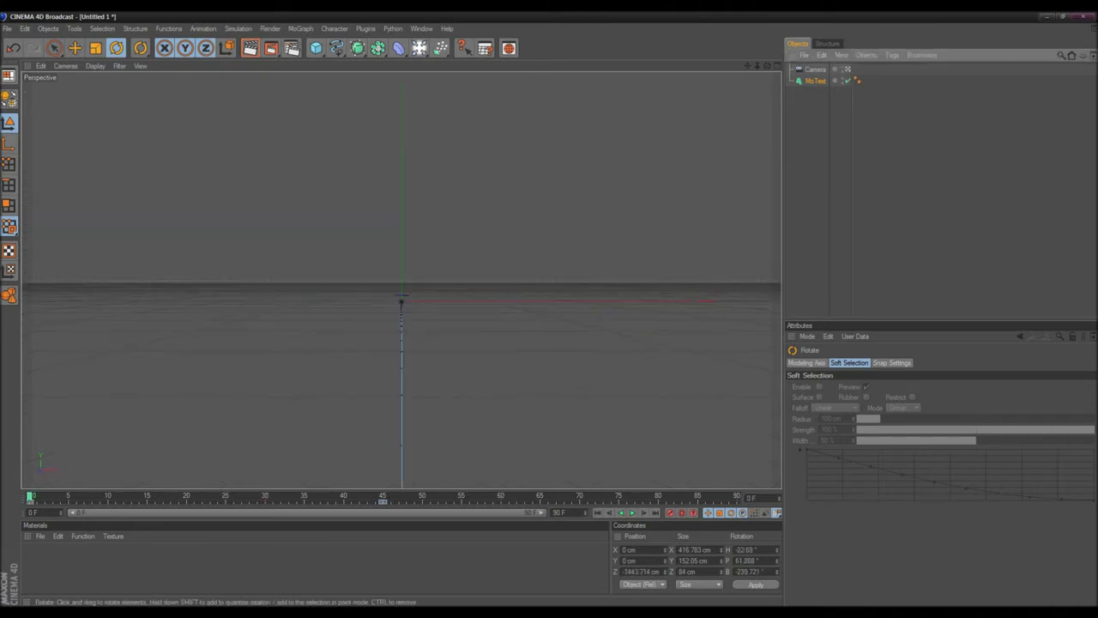
{"action": "left_click", "coordinate": [632, 512]}
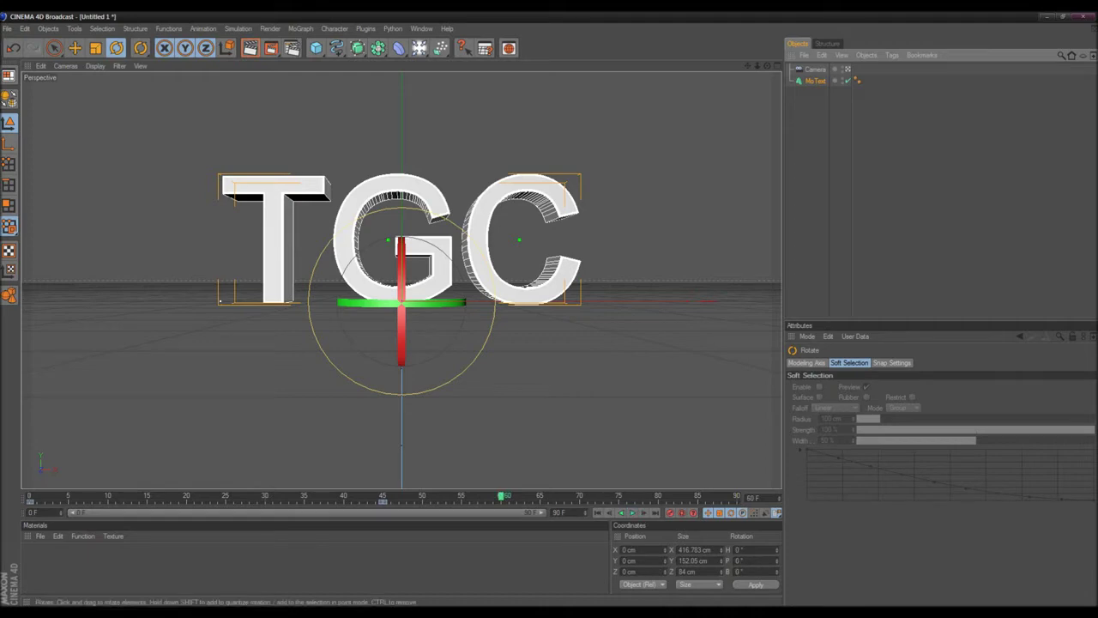
{"action": "left_click_drag", "start_coordinate": [273, 495], "coordinate": [399, 496]}
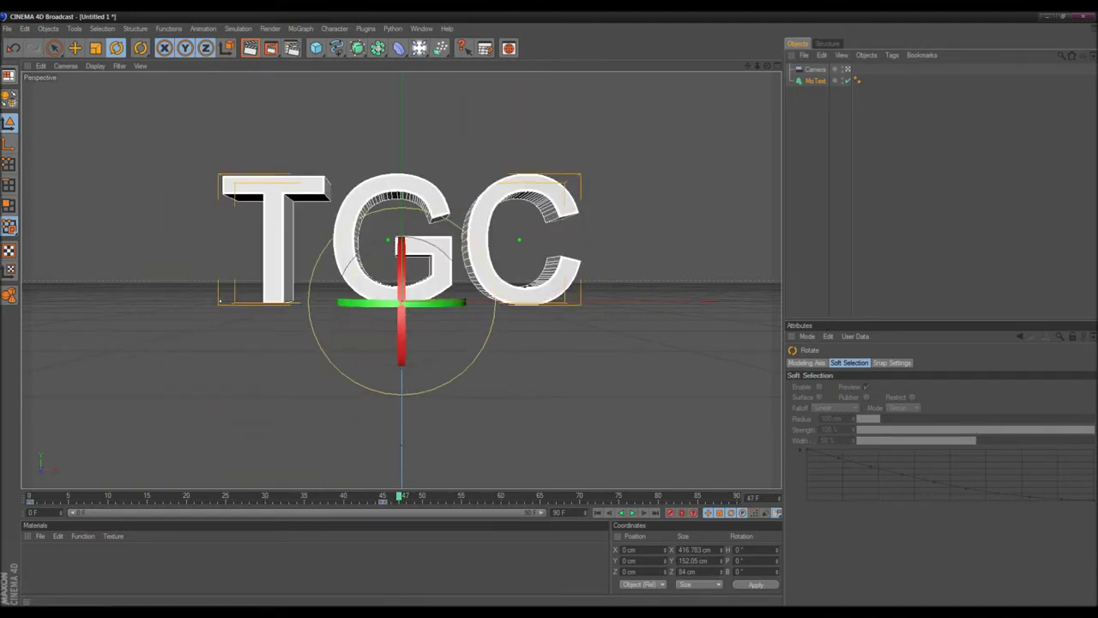
- Extend the timeline to 200 frames, show its full range, and move the text's final keyframe to frame 120
{"action": "left_click", "coordinate": [556, 512]}
{"action": "key", "text": "Return"}
{"action": "left_click_drag", "start_coordinate": [180, 512], "coordinate": [435, 512]}
{"action": "left_click_drag", "start_coordinate": [325, 512], "coordinate": [69, 512]}
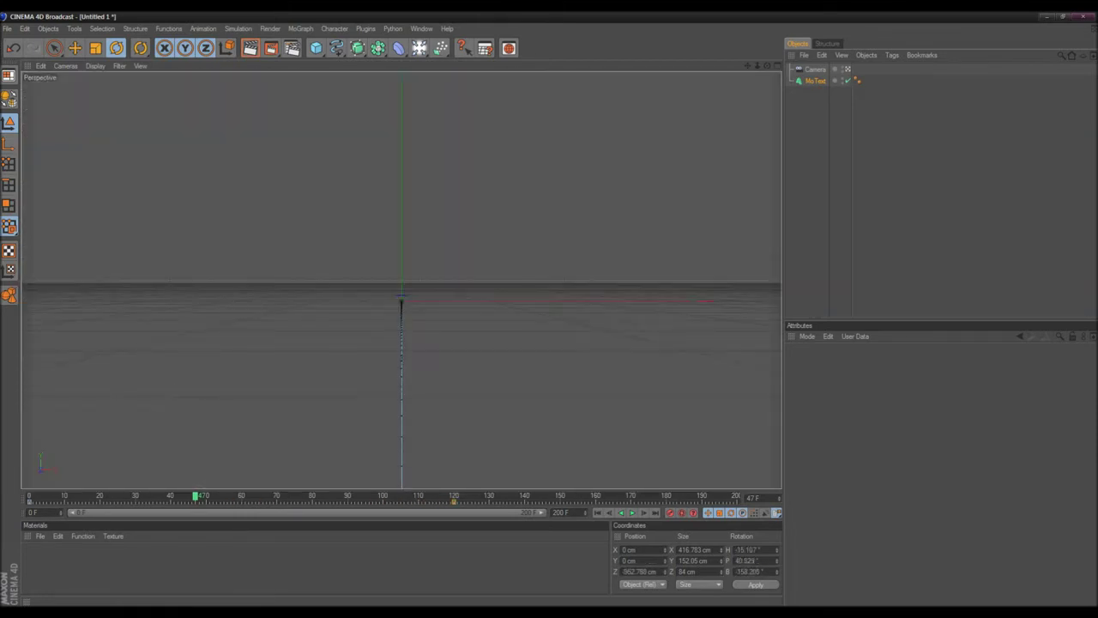
- Play the slower fly-in from frame 0 and scrub back to about frame 121
{"action": "left_click_drag", "start_coordinate": [196, 495], "coordinate": [29, 496]}
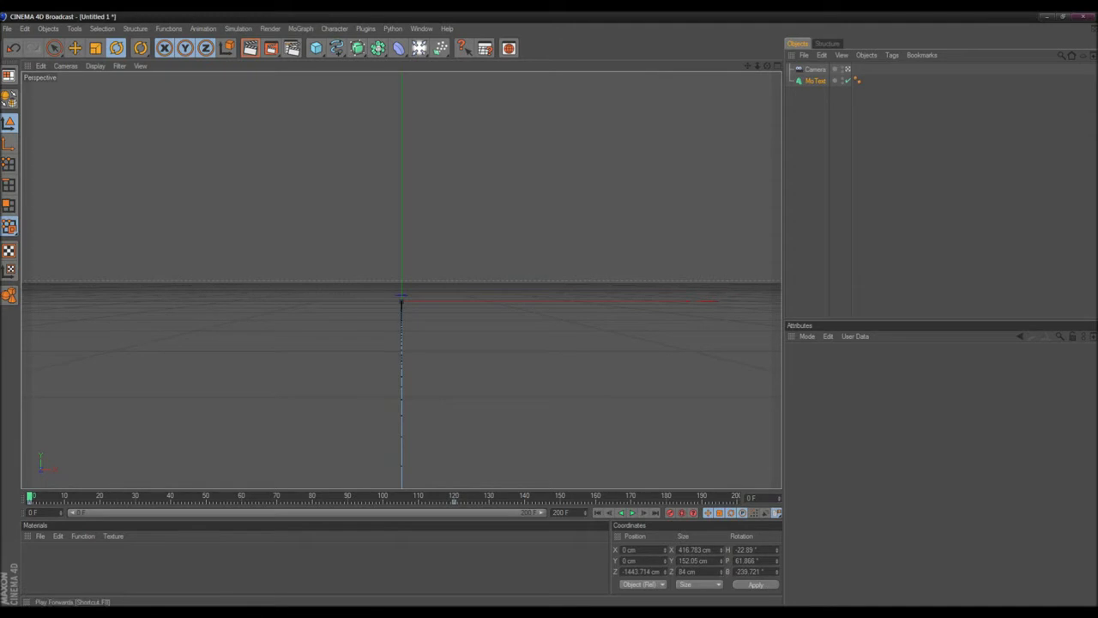
{"action": "key", "text": "F8"}
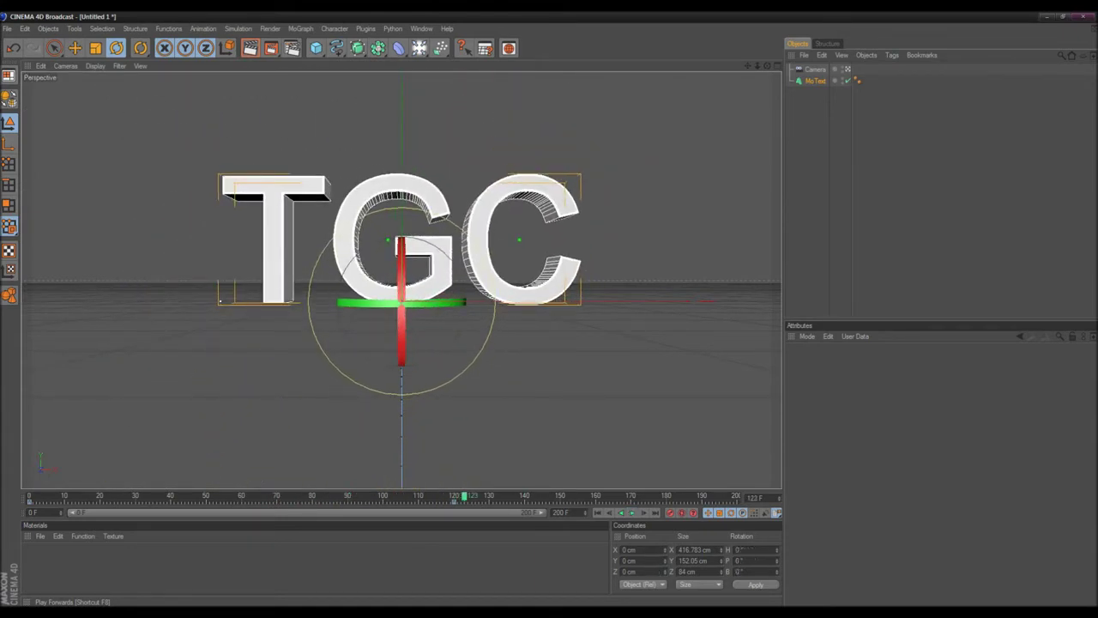
{"action": "mouse_move", "coordinate": [464, 496]}
{"action": "left_mouse_down"}
{"action": "mouse_move", "coordinate": [446, 495]}
{"action": "mouse_move", "coordinate": [457, 495]}
{"action": "left_mouse_up"}
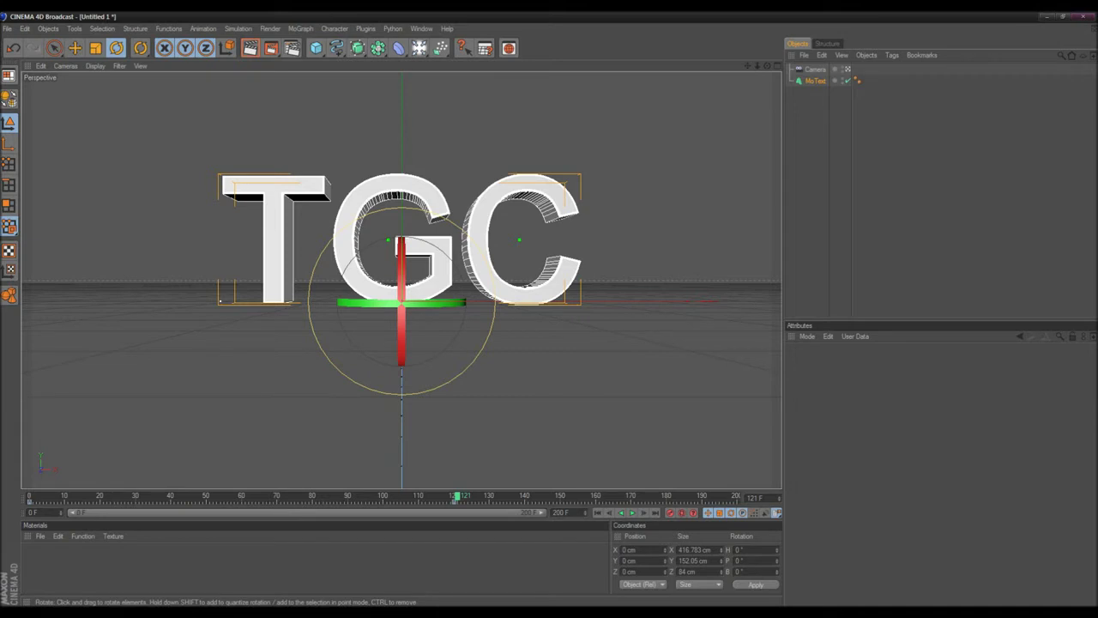
- Keyframe a slight text rotation of about H 7.5°, P -4.8°, B 0.5° at frame 125, and copy the frame 120 keyframe to frame 130
{"action": "mouse_move", "coordinate": [457, 495]}
{"action": "left_mouse_down"}
{"action": "mouse_move", "coordinate": [495, 496]}
{"action": "mouse_move", "coordinate": [471, 496]}
{"action": "left_mouse_up"}
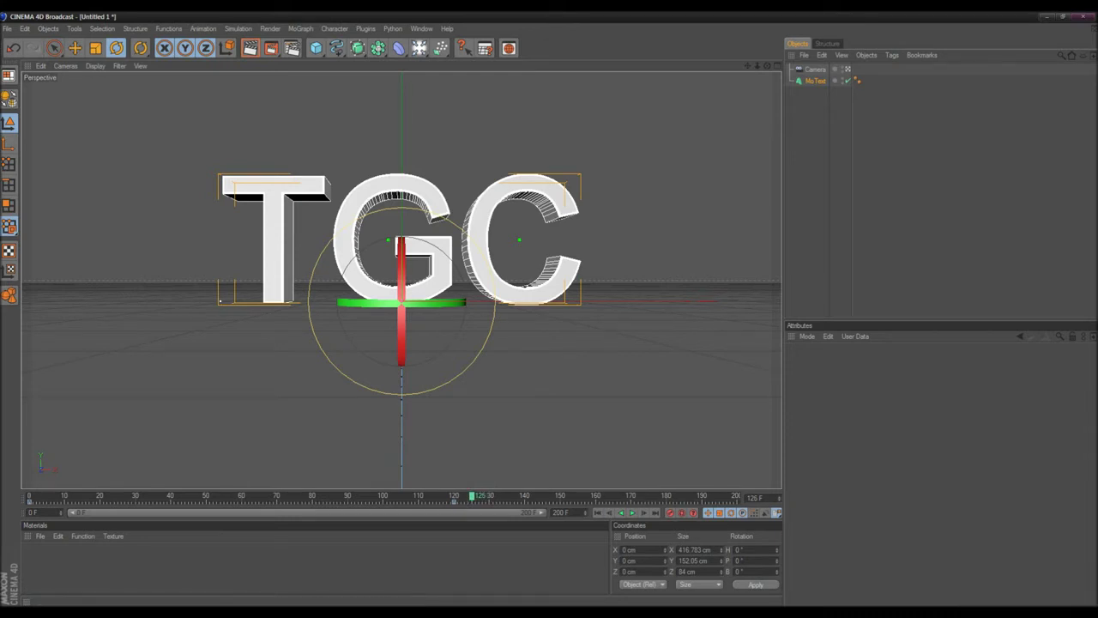
{"action": "left_click_drag", "start_coordinate": [429, 326], "coordinate": [486, 300]}
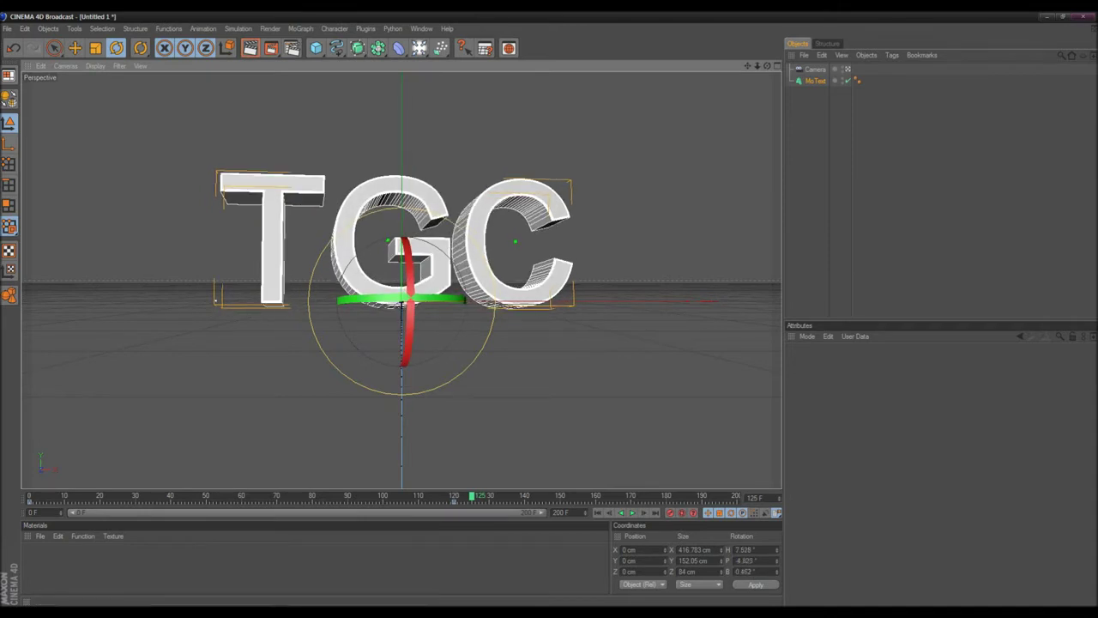
{"action": "left_click", "coordinate": [454, 501]}
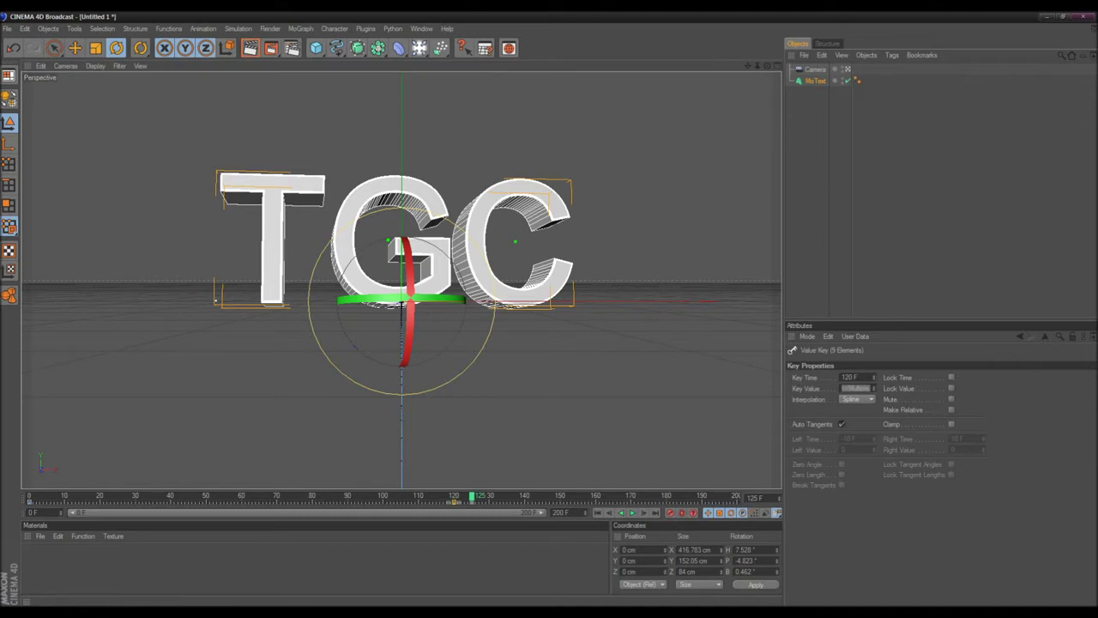
{"action": "mouse_move", "coordinate": [471, 498]}
{"action": "left_mouse_down"}
{"action": "mouse_move", "coordinate": [443, 498]}
{"action": "mouse_move", "coordinate": [454, 498]}
{"action": "left_mouse_up"}
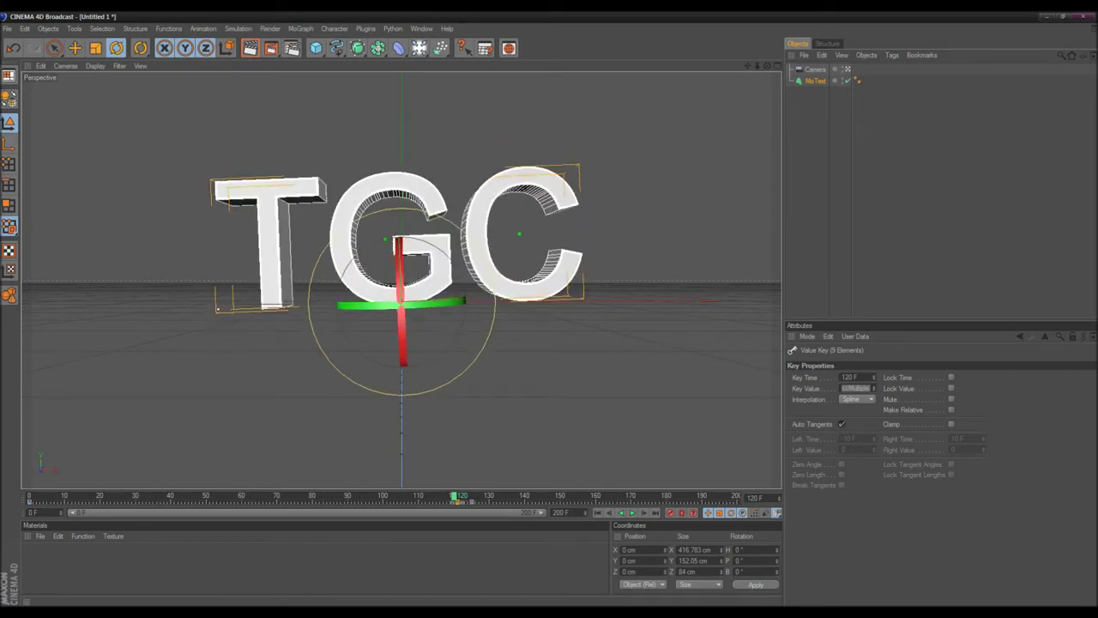
{"action": "left_click_drag", "start_coordinate": [457, 501], "coordinate": [454, 500]}
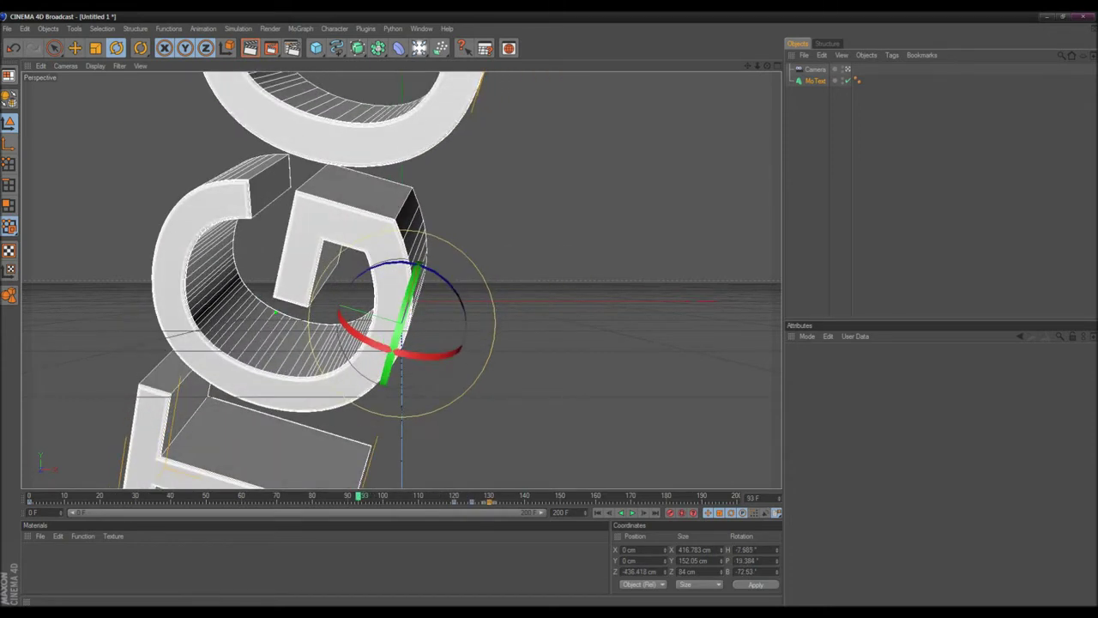
- Move the text's frame 130 keyframe to frame 150, preview the slower settling motion, and return to frame 0
{"action": "left_click", "coordinate": [632, 512]}
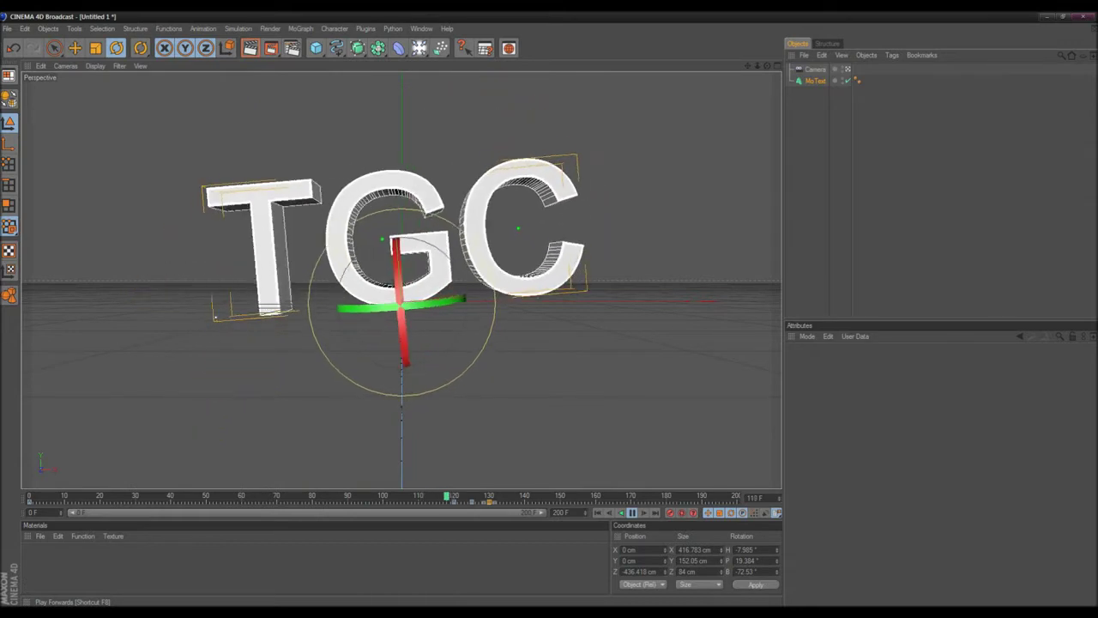
{"action": "left_click", "coordinate": [632, 512]}
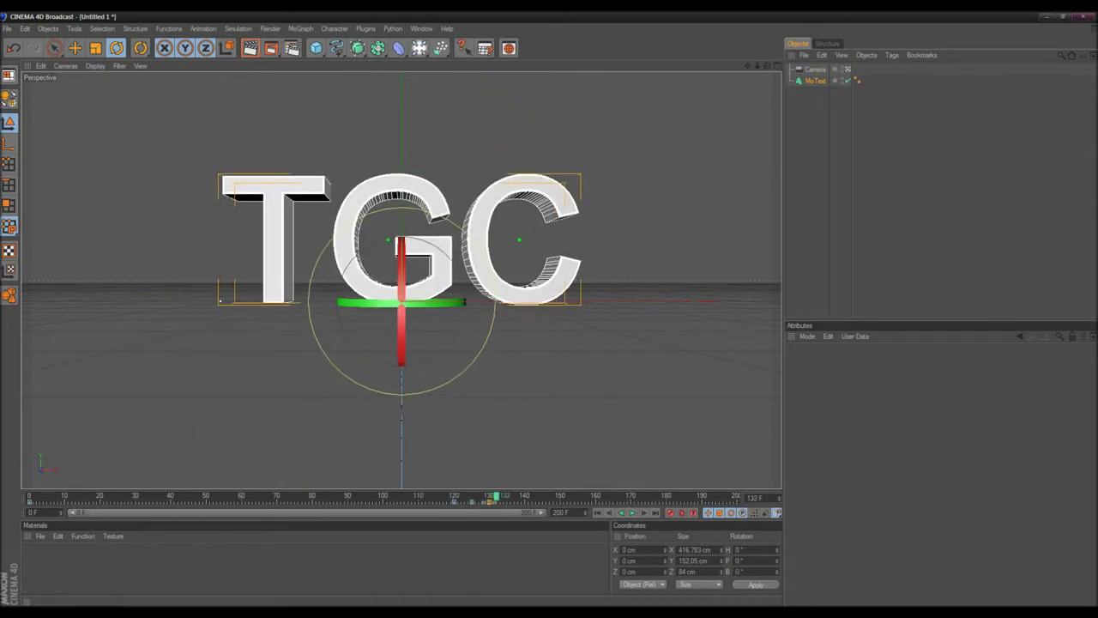
{"action": "mouse_move", "coordinate": [490, 501]}
{"action": "left_mouse_down"}
{"action": "mouse_move", "coordinate": [560, 501]}
{"action": "mouse_move", "coordinate": [370, 497]}
{"action": "left_mouse_up"}
{"action": "left_click", "coordinate": [632, 512]}
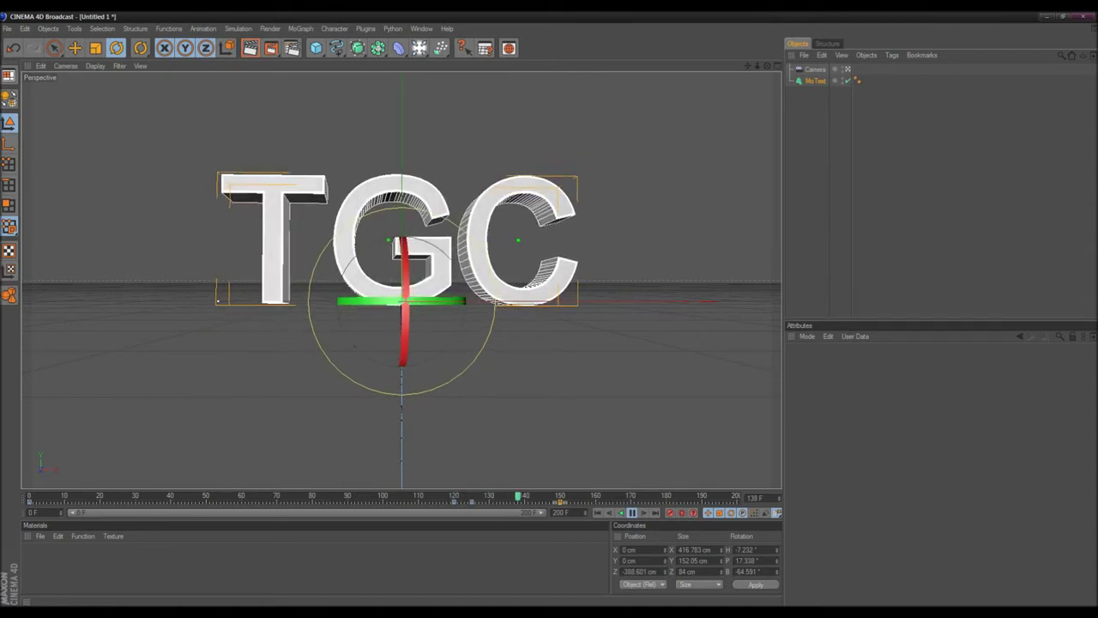
{"action": "left_click", "coordinate": [632, 512]}
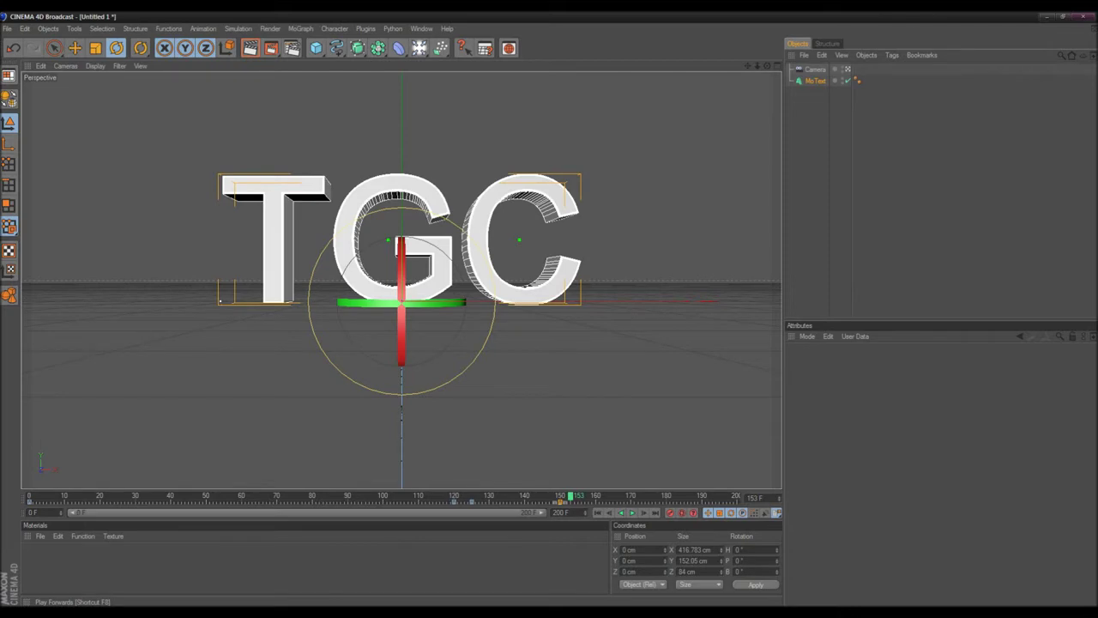
{"action": "left_click_drag", "start_coordinate": [570, 495], "coordinate": [30, 496]}
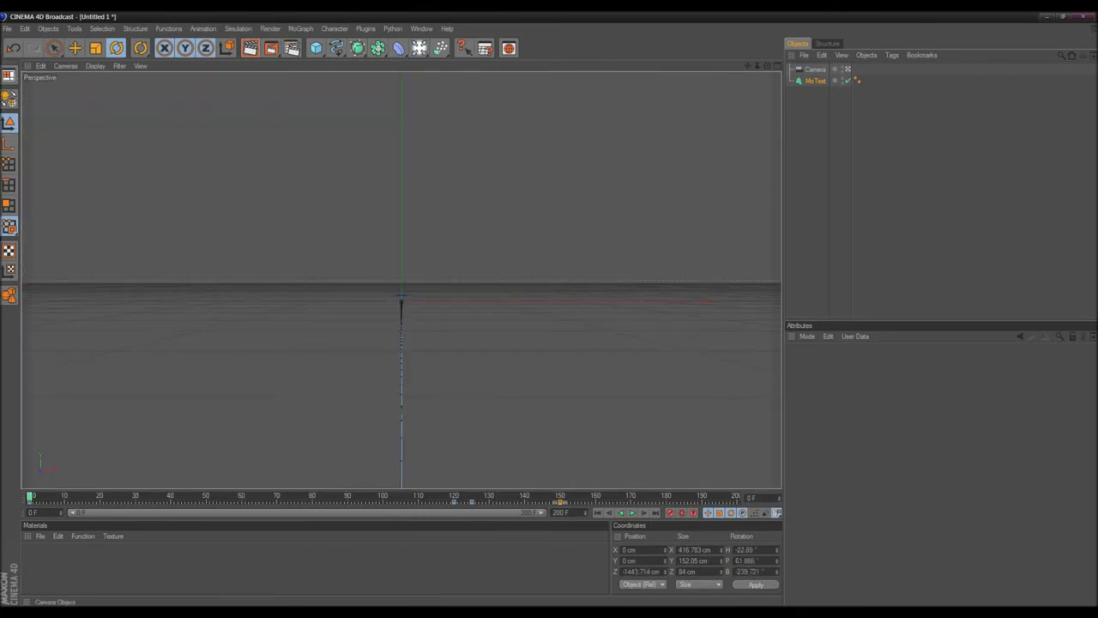
- Keyframe the camera at frame 0, pull it back to about Z -1082 cm at frame 151, and record a keyframe there
{"action": "left_click", "coordinate": [814, 69]}
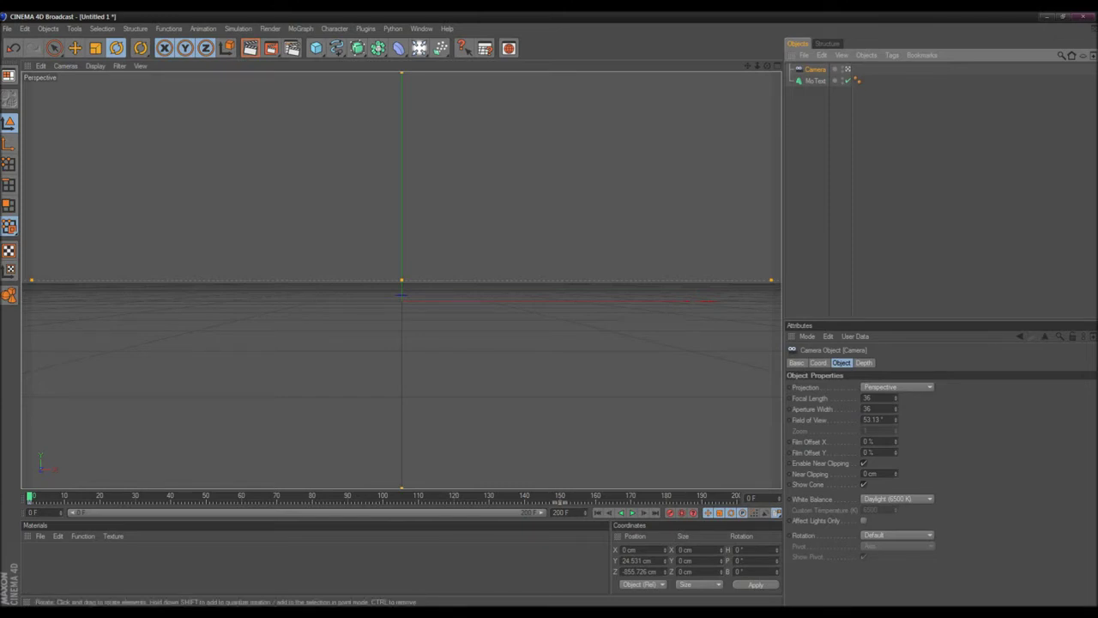
{"action": "key", "text": "F8"}
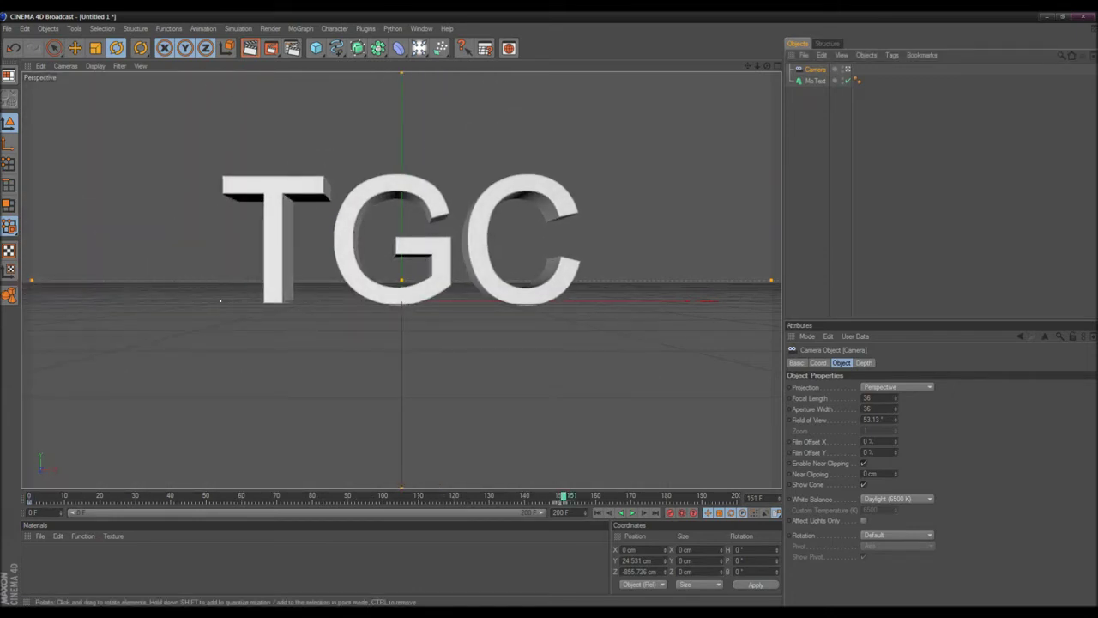
{"action": "left_click_drag", "start_coordinate": [758, 66], "coordinate": [694, 85]}
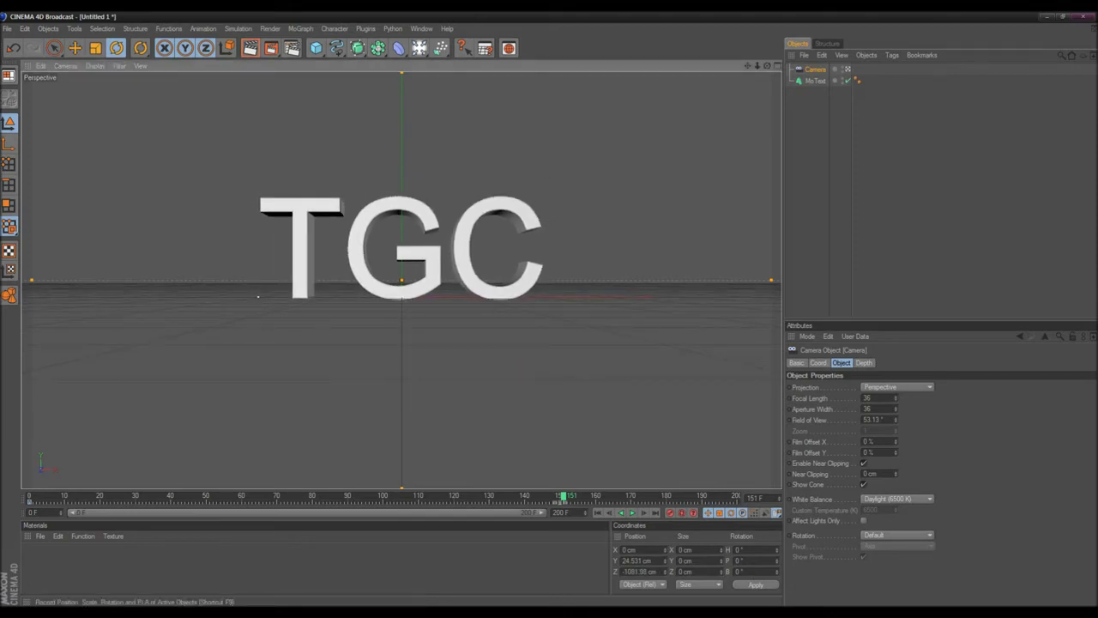
- Play the animation from the start to check the camera's pull-back, and scrub to frame 120
{"action": "left_click", "coordinate": [597, 512]}
{"action": "left_click", "coordinate": [632, 512]}
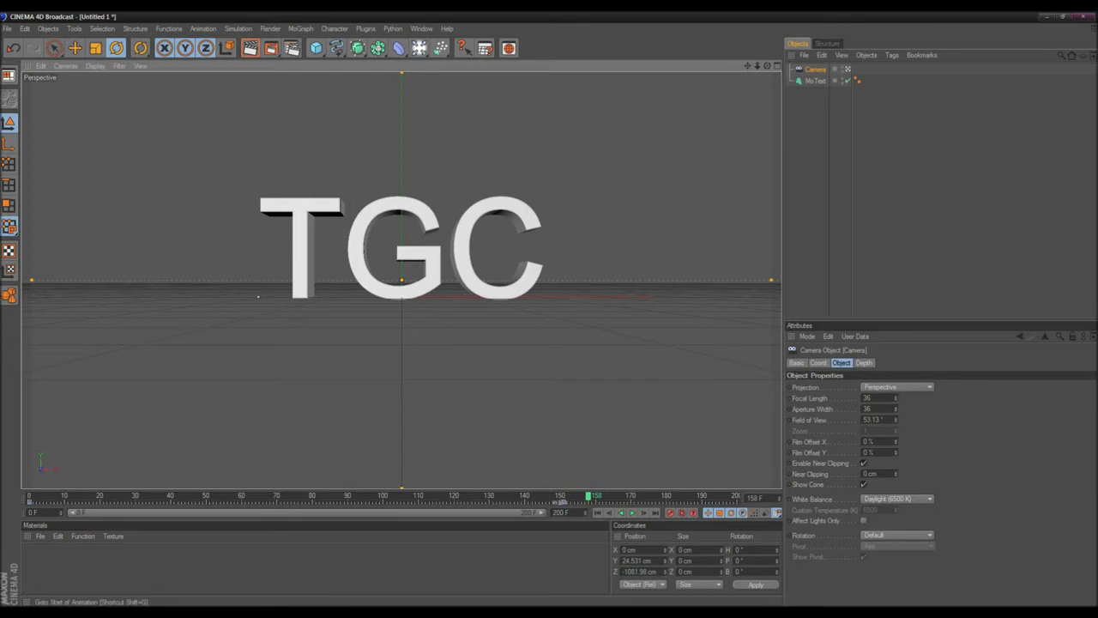
{"action": "left_click", "coordinate": [598, 512]}
{"action": "left_click_drag", "start_coordinate": [29, 496], "coordinate": [453, 495]}
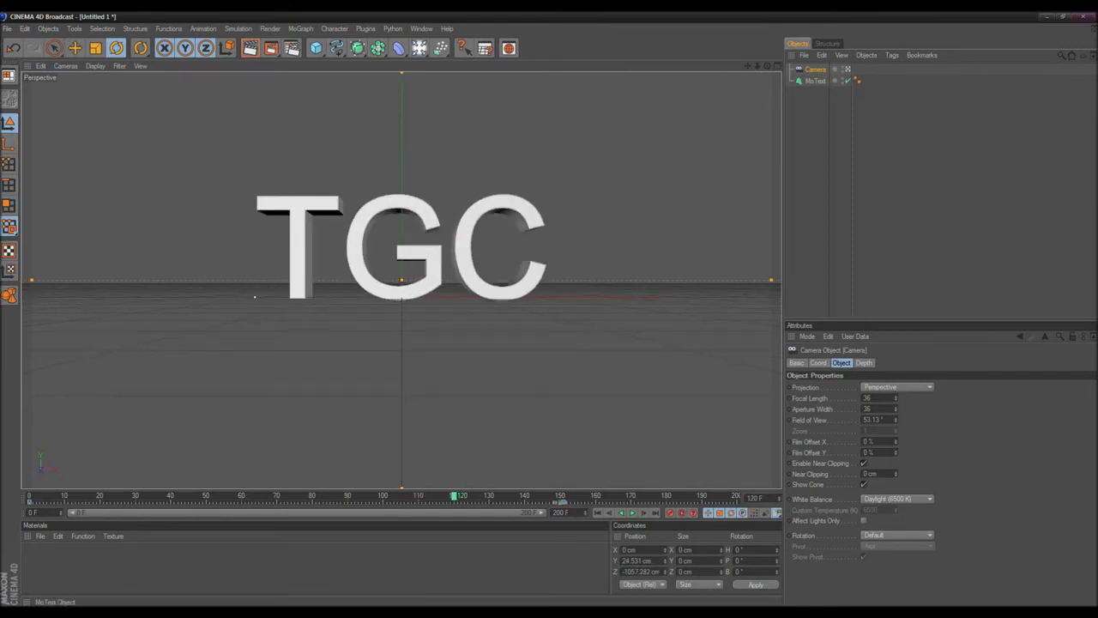
- Delete all of the text object's keyframes, return the timeline to frame 0, and clear the selection
{"action": "left_click", "coordinate": [814, 81]}
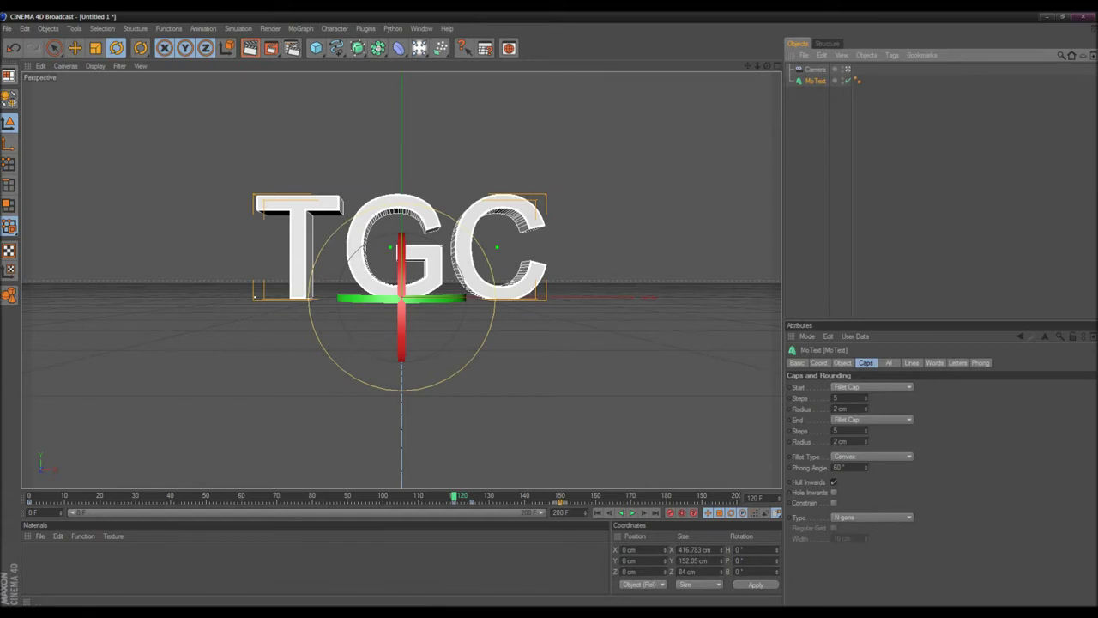
{"action": "left_click_drag", "start_coordinate": [581, 502], "coordinate": [28, 502]}
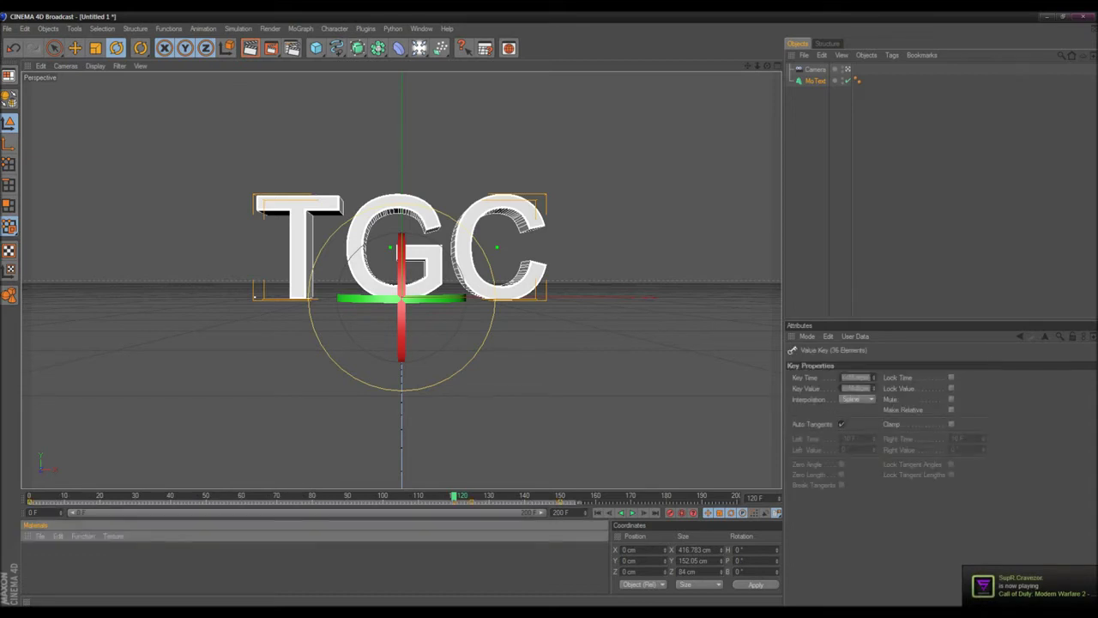
{"action": "left_click", "coordinate": [404, 496]}
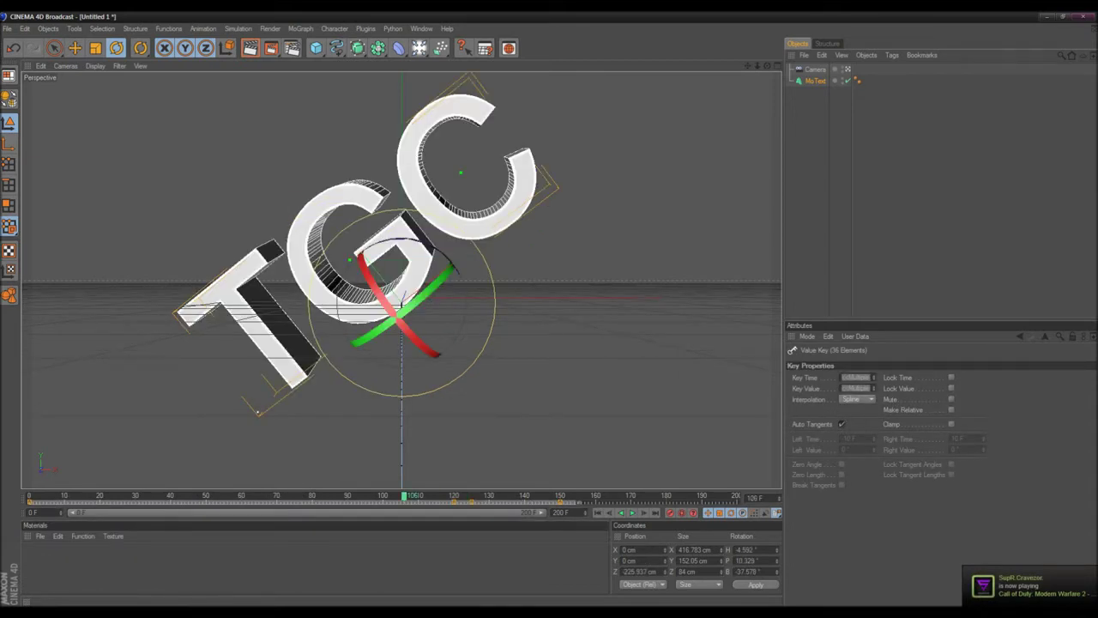
{"action": "left_click_drag", "start_coordinate": [404, 496], "coordinate": [585, 496]}
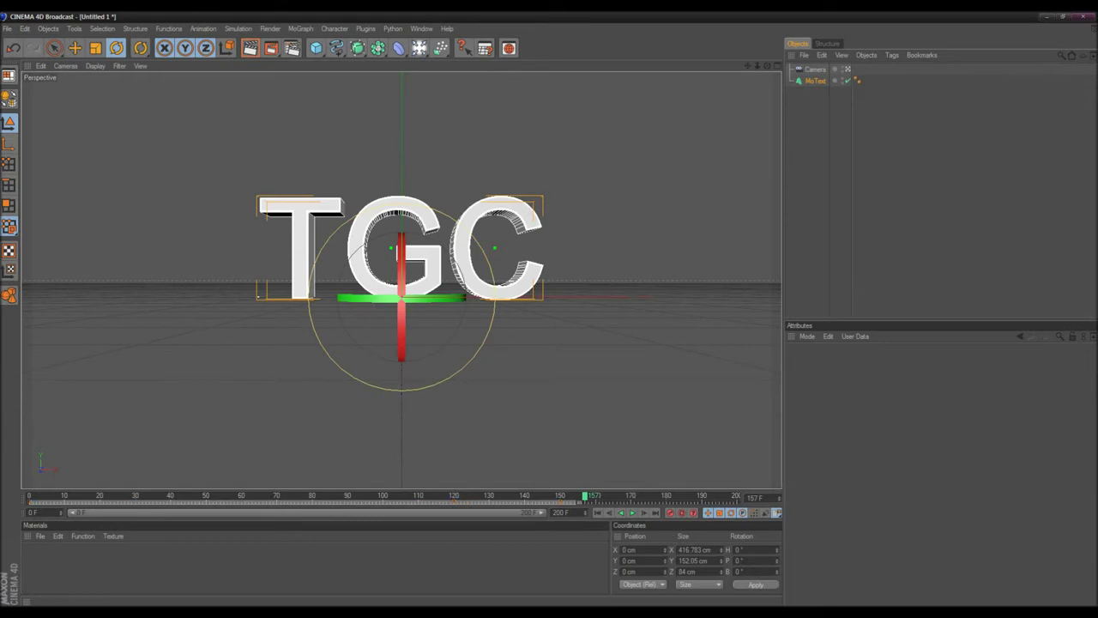
{"action": "left_click", "coordinate": [136, 497]}
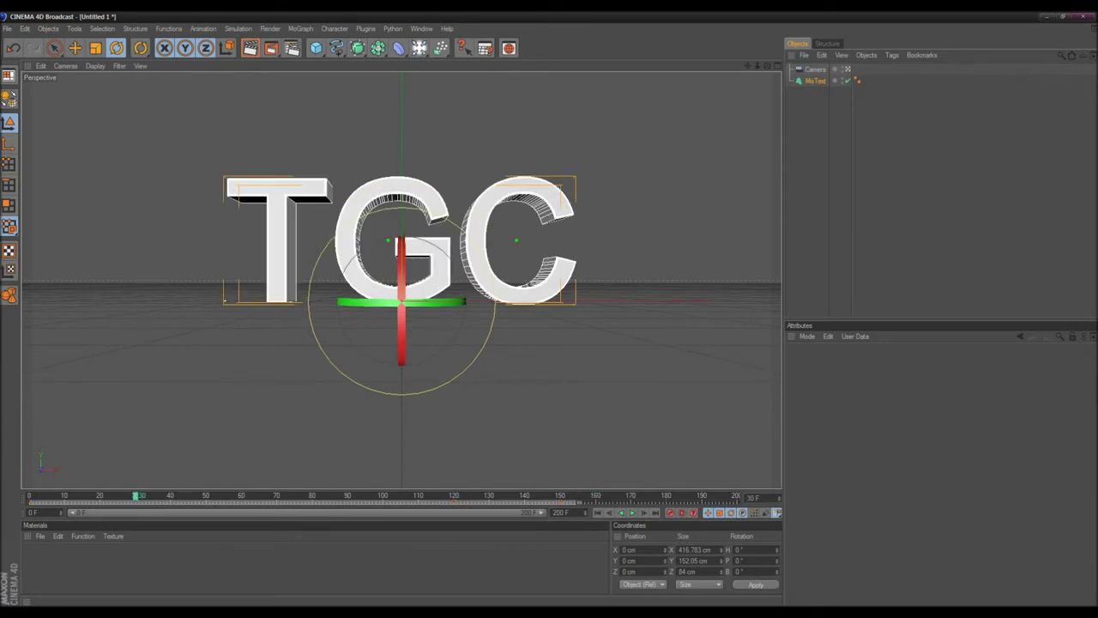
{"action": "left_click_drag", "start_coordinate": [135, 497], "coordinate": [29, 496]}
{"action": "left_click", "coordinate": [875, 137]}
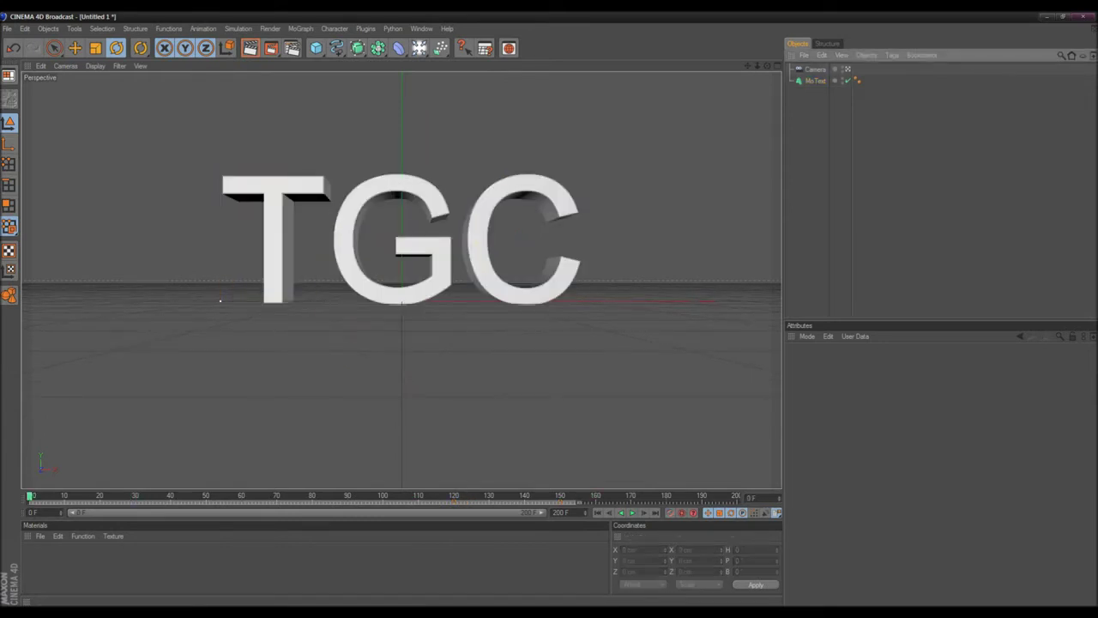
{"action": "left_click", "coordinate": [815, 80]}
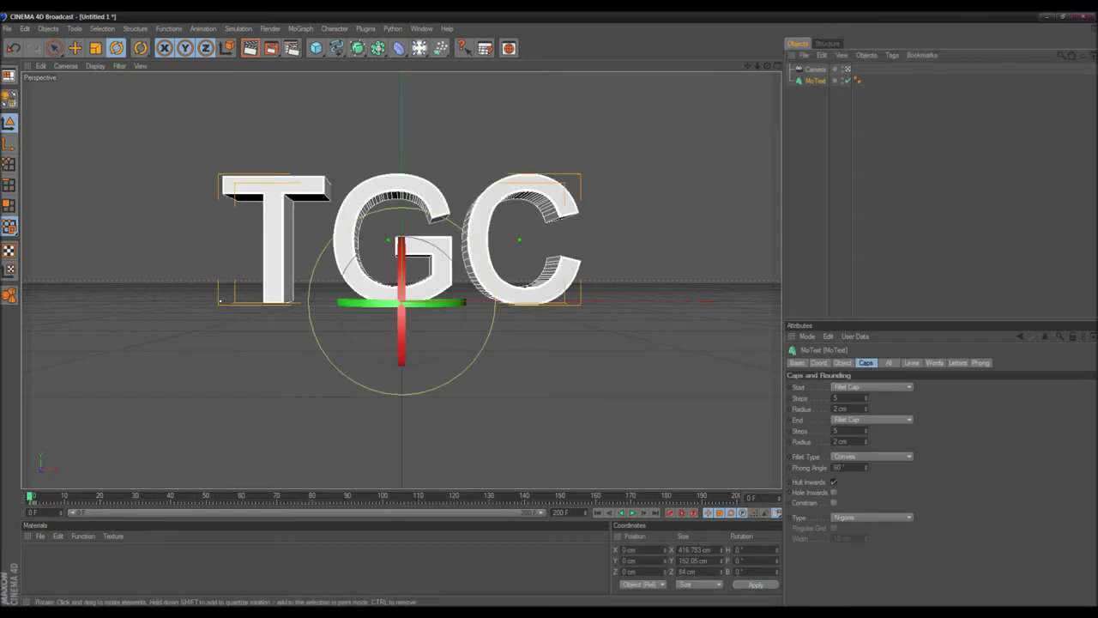
{"action": "left_click", "coordinate": [220, 300]}
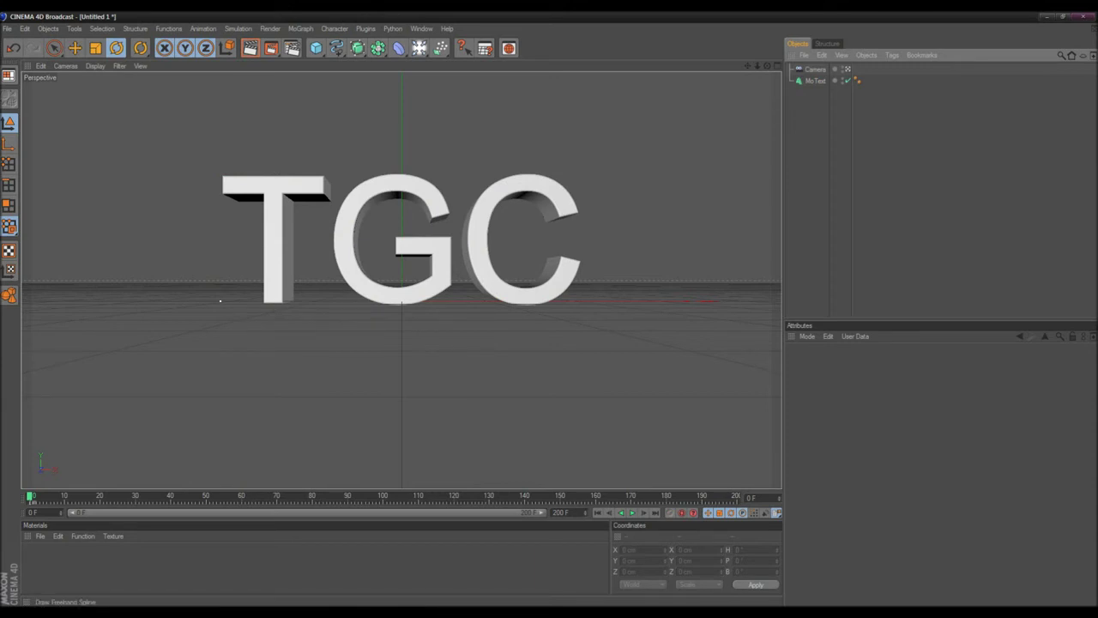
- Break the MoText object into 20 random pieces per letter with Thrausi, and close the plugin window
{"action": "left_click", "coordinate": [365, 28]}
{"action": "mouse_move", "coordinate": [377, 59]}
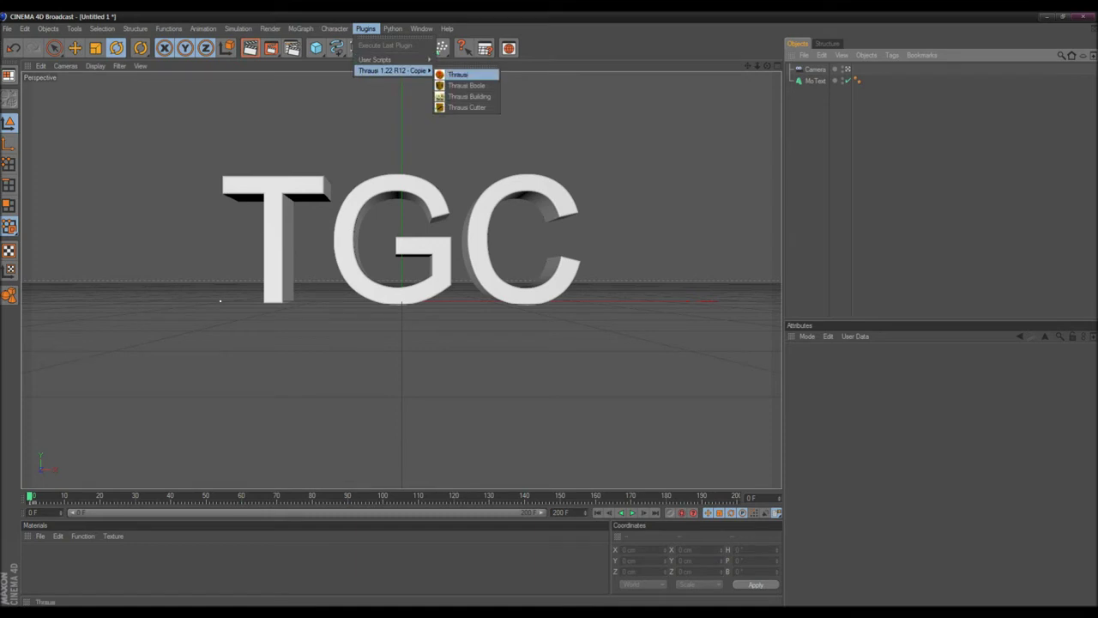
{"action": "left_click", "coordinate": [457, 74]}
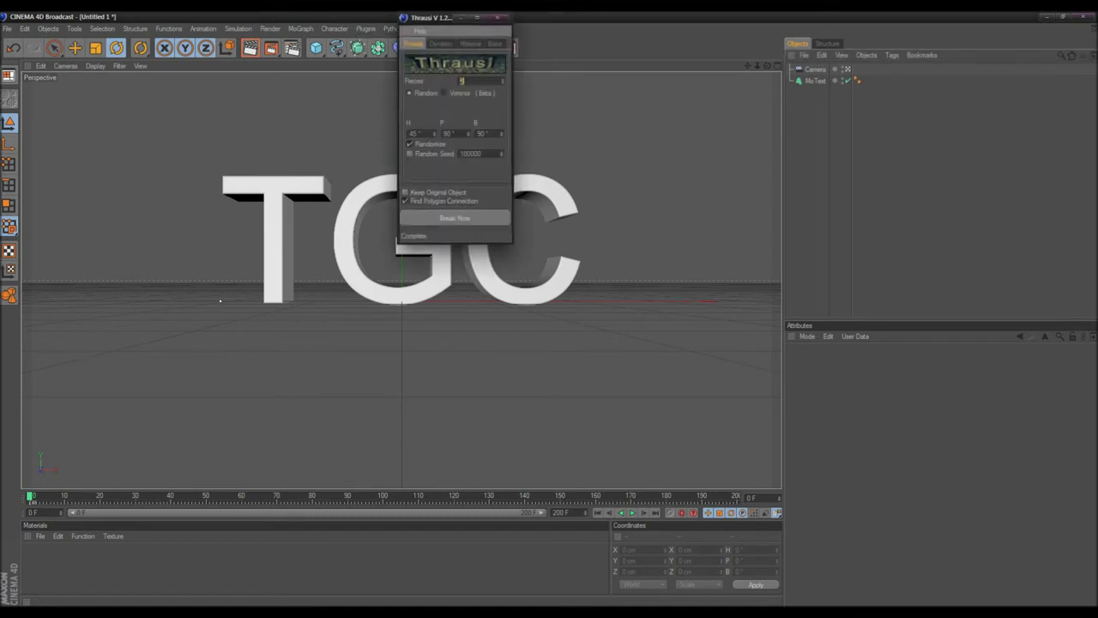
{"action": "left_click", "coordinate": [815, 81]}
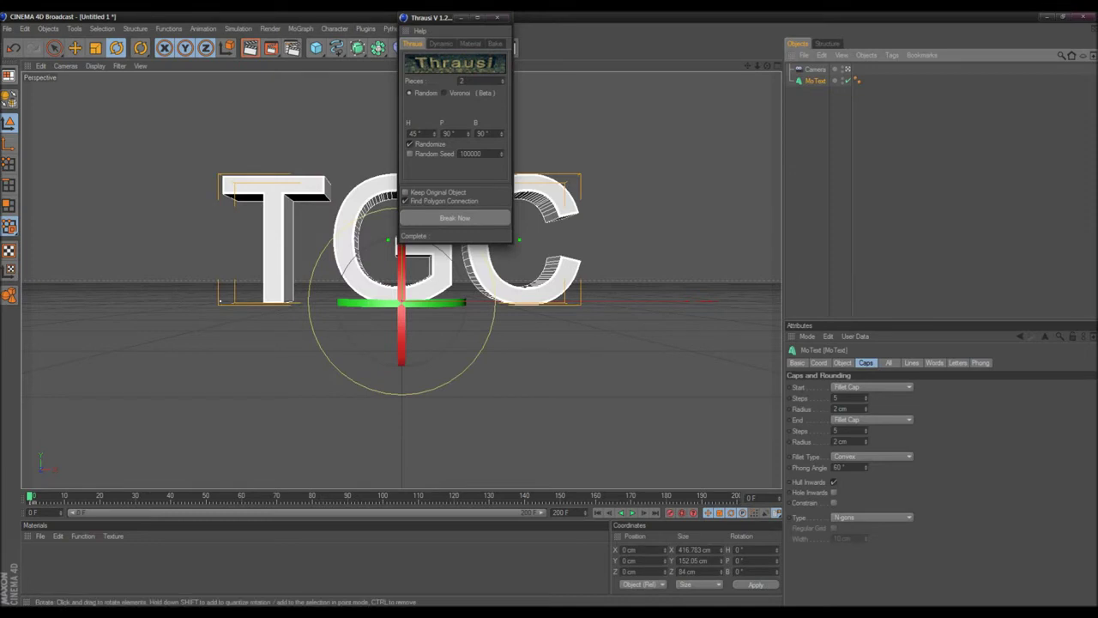
{"action": "left_click", "coordinate": [464, 81]}
{"action": "type", "text": "20"}
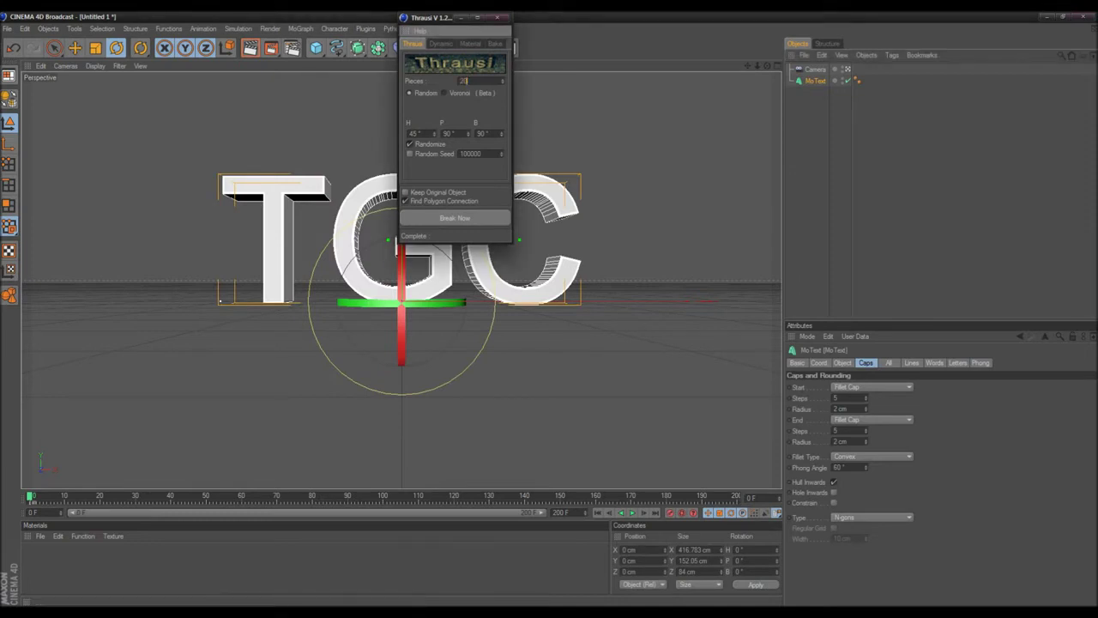
{"action": "left_click", "coordinate": [455, 217]}
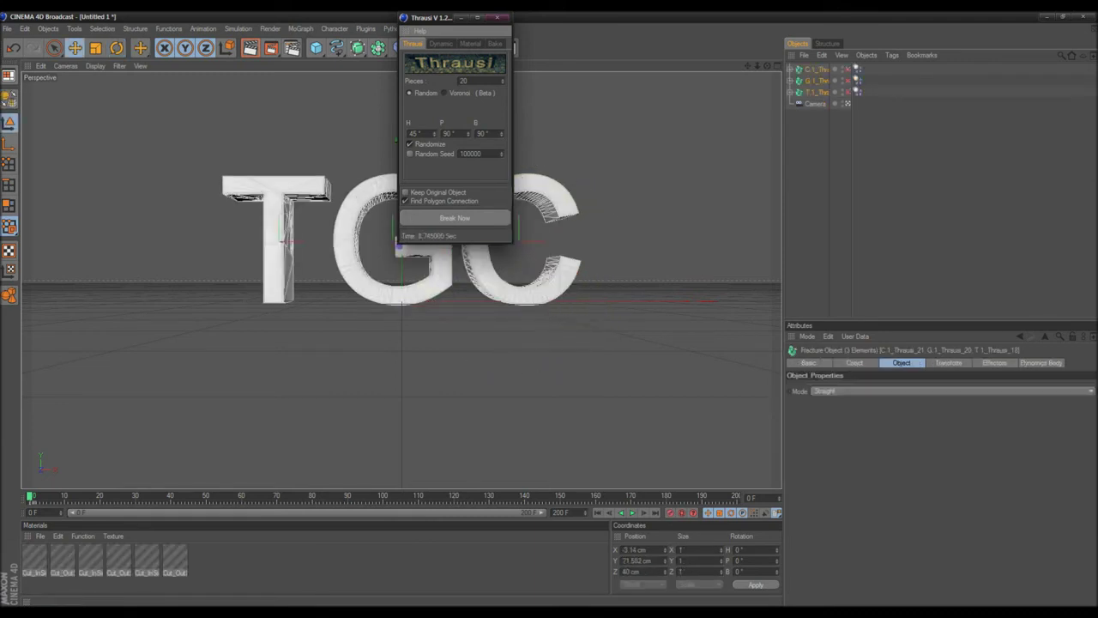
{"action": "left_click", "coordinate": [497, 17]}
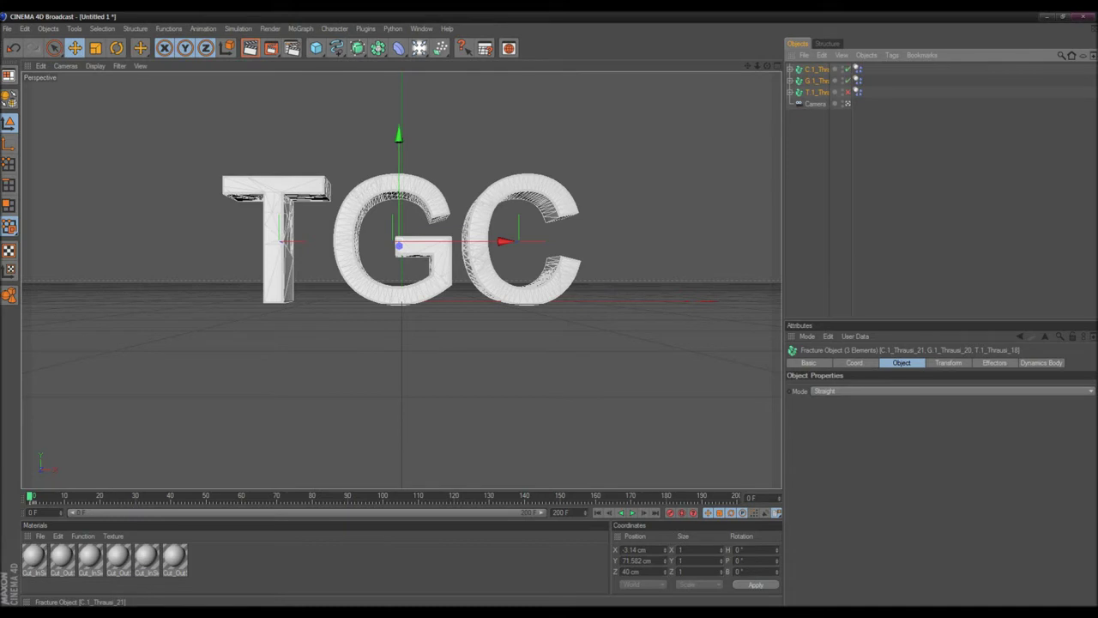
- Enable the fractured letter objects, delete all generated cut materials except the first one, and clear the selection
{"action": "left_click_drag", "start_coordinate": [847, 81], "coordinate": [847, 92]}
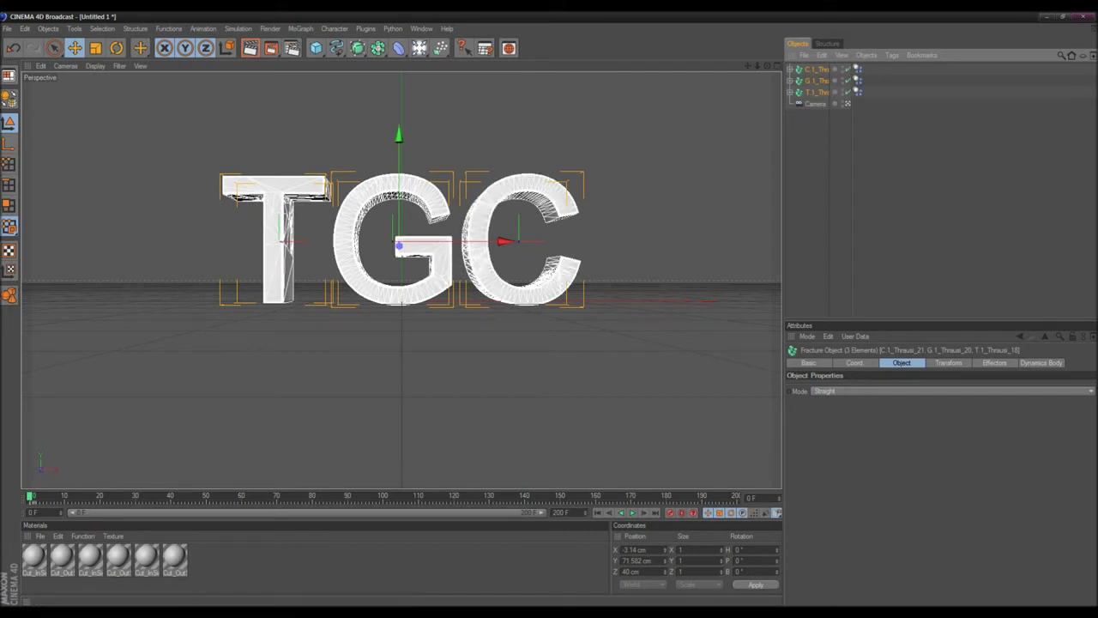
{"action": "left_click", "coordinate": [62, 556]}
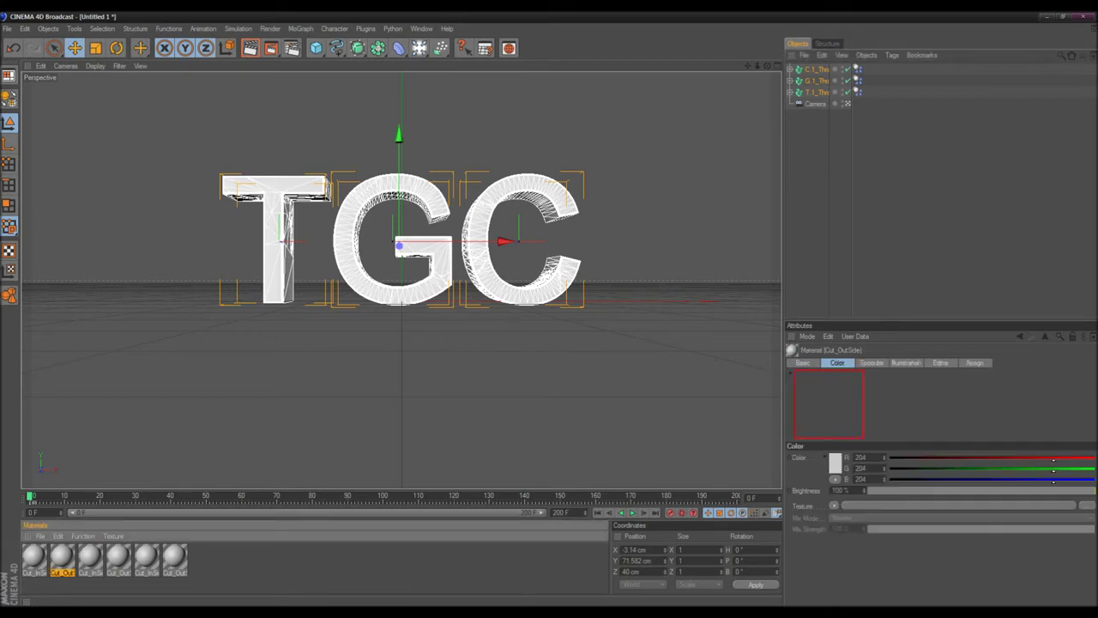
{"action": "left_click", "coordinate": [174, 556], "text": "shift"}
{"action": "left_click", "coordinate": [62, 556]}
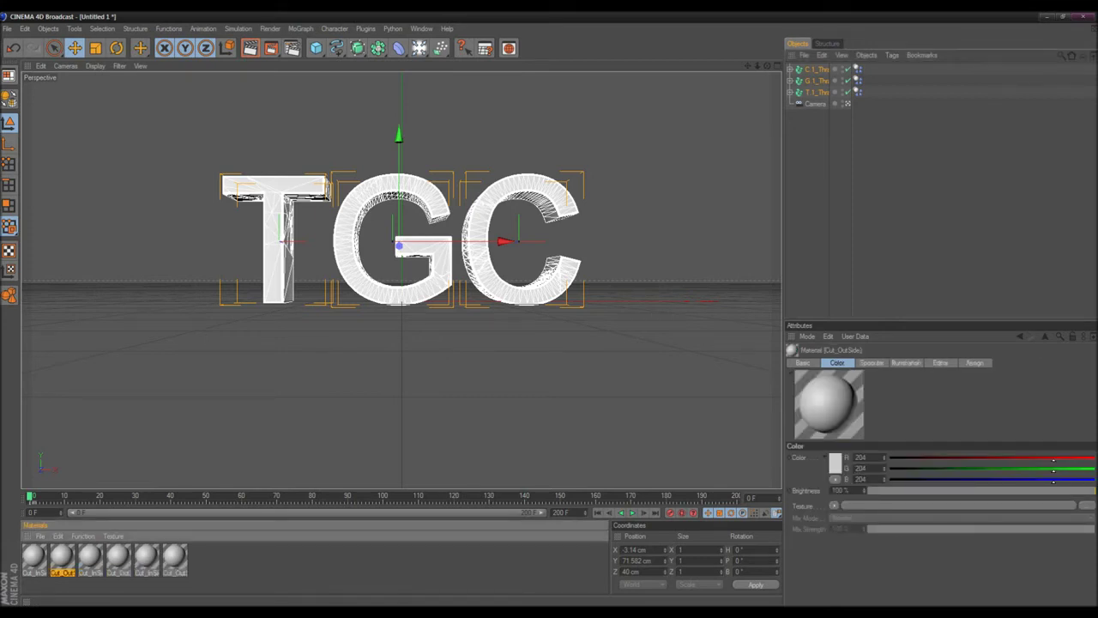
{"action": "left_click", "coordinate": [175, 555], "text": "shift"}
{"action": "key", "text": "Delete"}
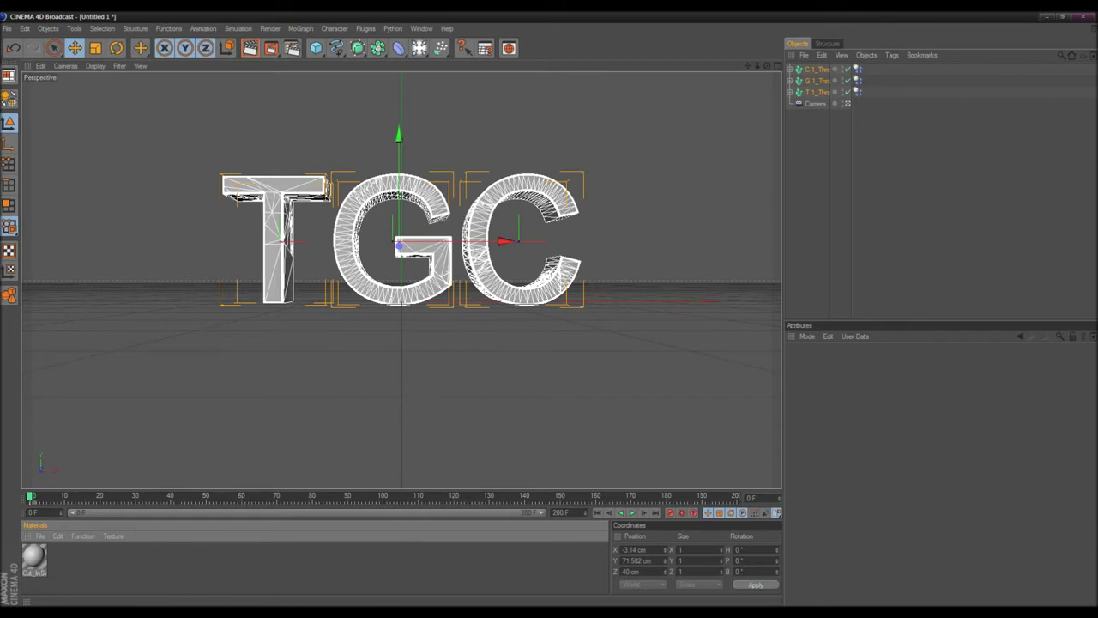
{"action": "key", "text": "ctrl+shift+a"}
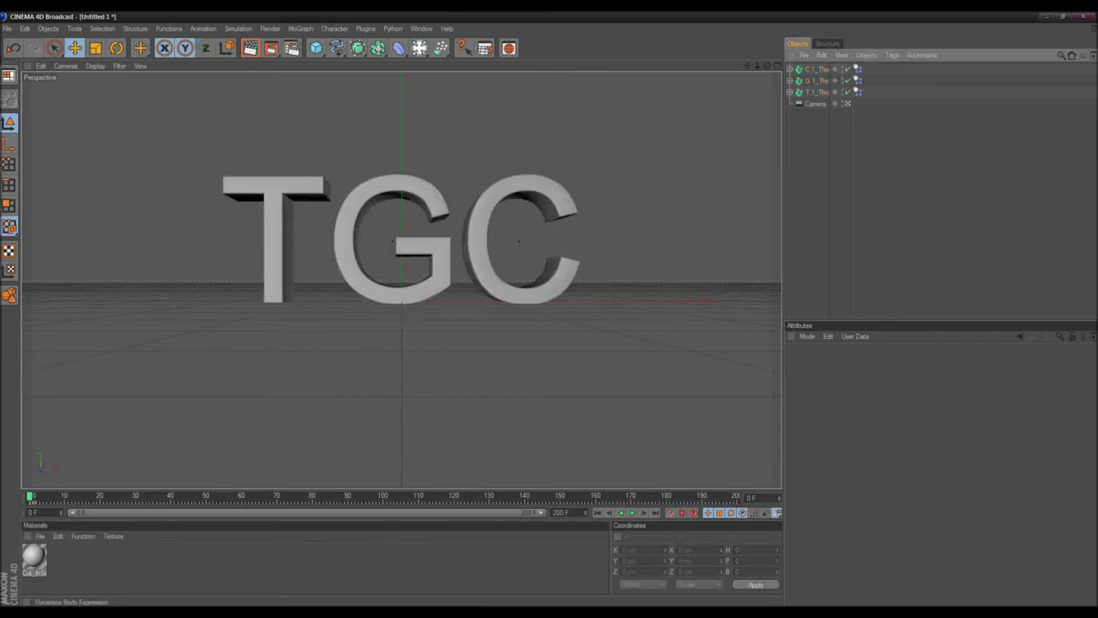
- Undo the material deletion and the Thrausi break, back to the original unbroken MoText object with no materials
{"action": "key", "text": "ctrl+z"}
{"action": "key", "text": "ctrl+z"}
{"action": "key", "text": "ctrl+z"}
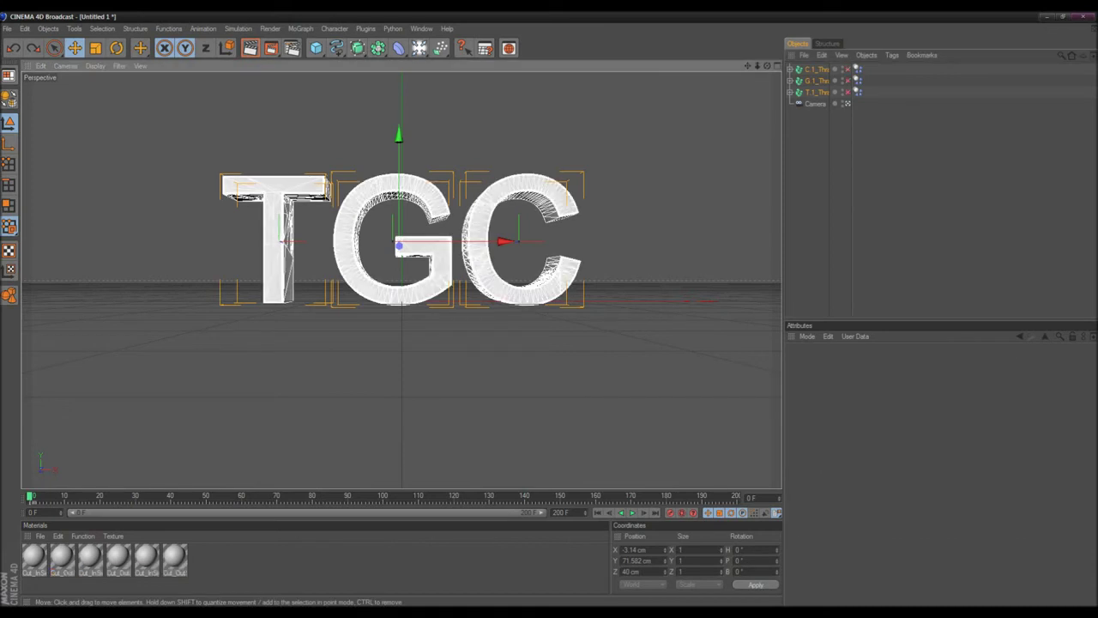
{"action": "key", "text": "ctrl+z"}
{"action": "key", "text": "ctrl+z"}
{"action": "key", "text": "ctrl+z"}
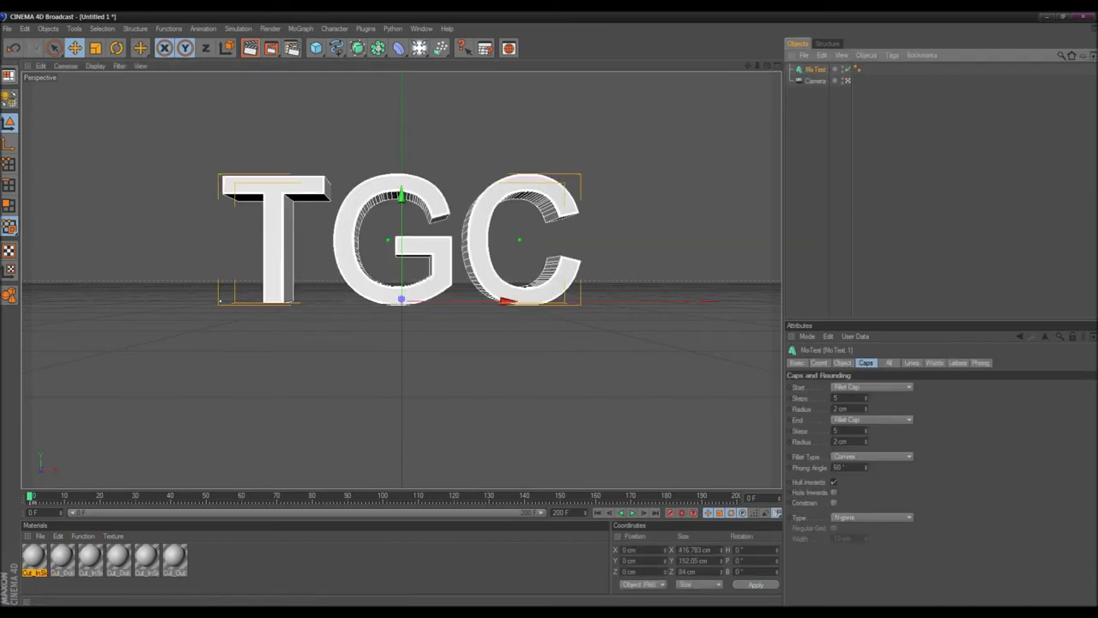
{"action": "key", "text": "ctrl+z"}
{"action": "key", "text": "ctrl+z"}
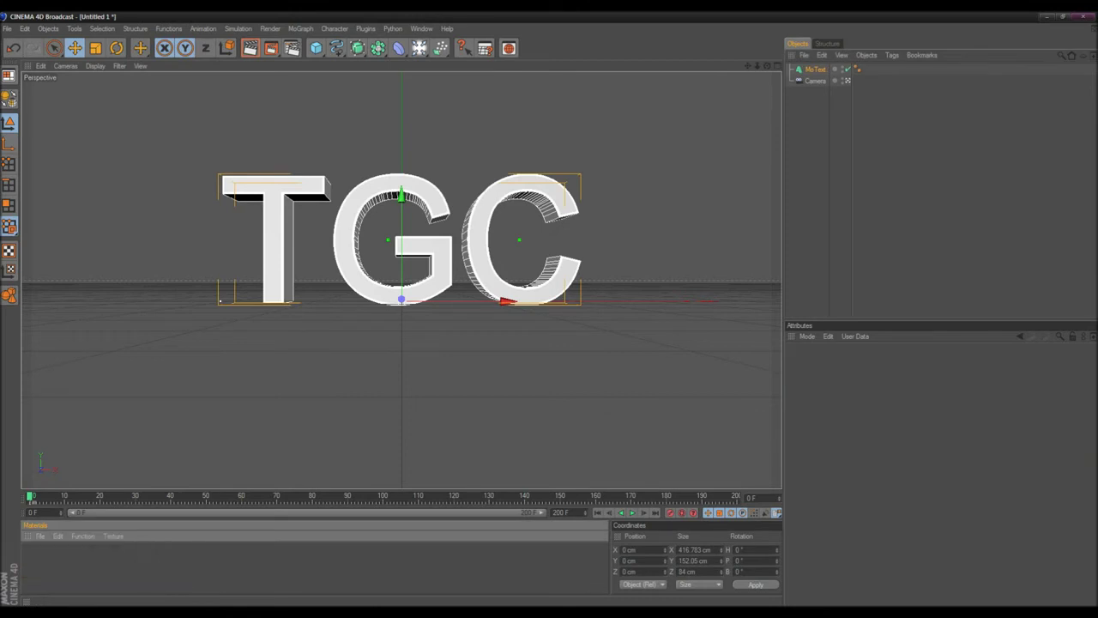
- Create a new material and set its colour to pure white, RGB 255, 255, 255
{"action": "double_click", "coordinate": [77, 562]}
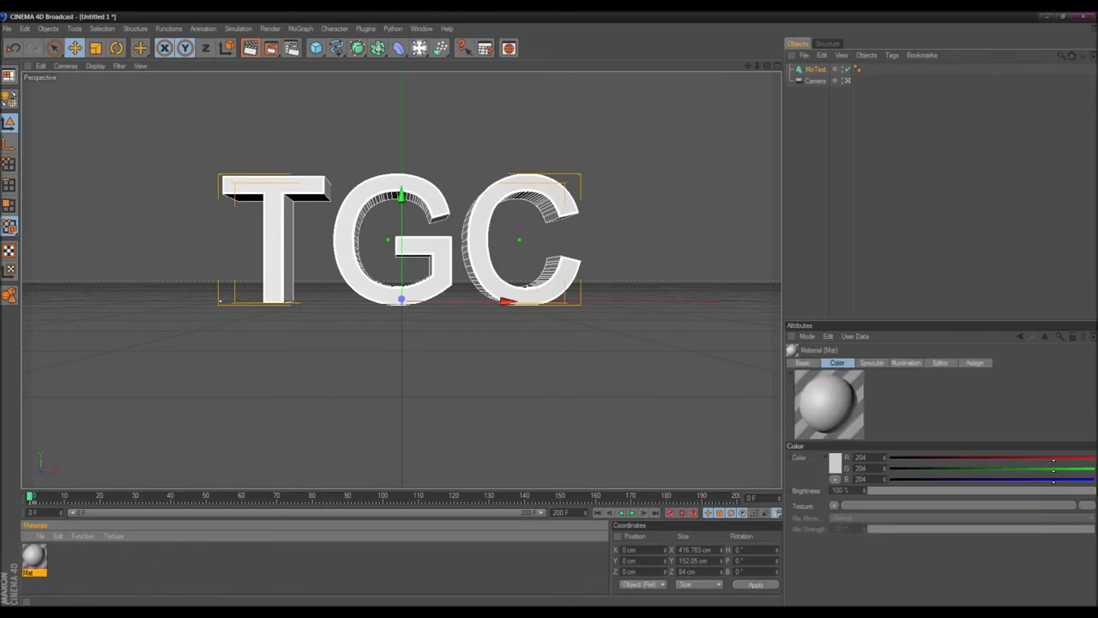
{"action": "double_click", "coordinate": [34, 556]}
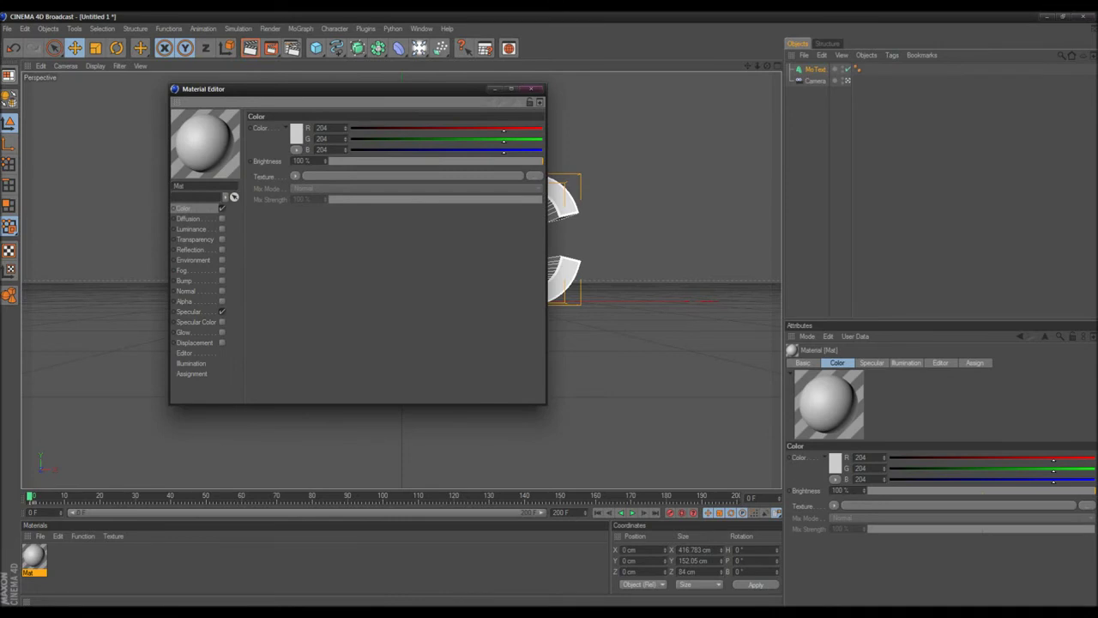
{"action": "left_click", "coordinate": [296, 133]}
{"action": "key", "text": "Return"}
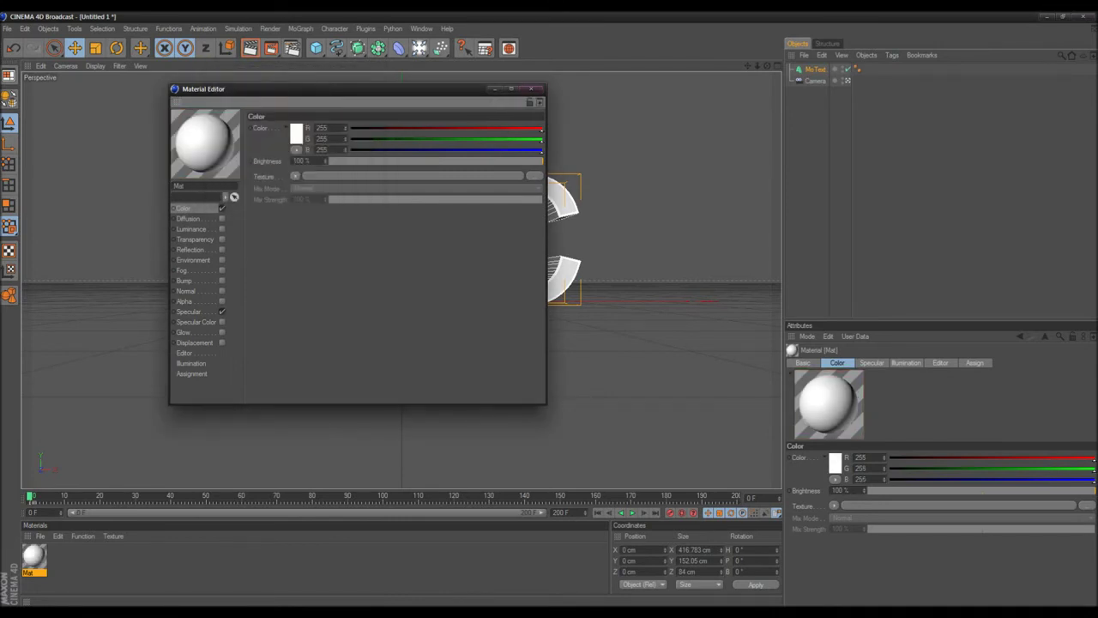
- Enable reflection on the white material and use a Fresnel shader as the reflection texture
{"action": "left_click", "coordinate": [189, 249]}
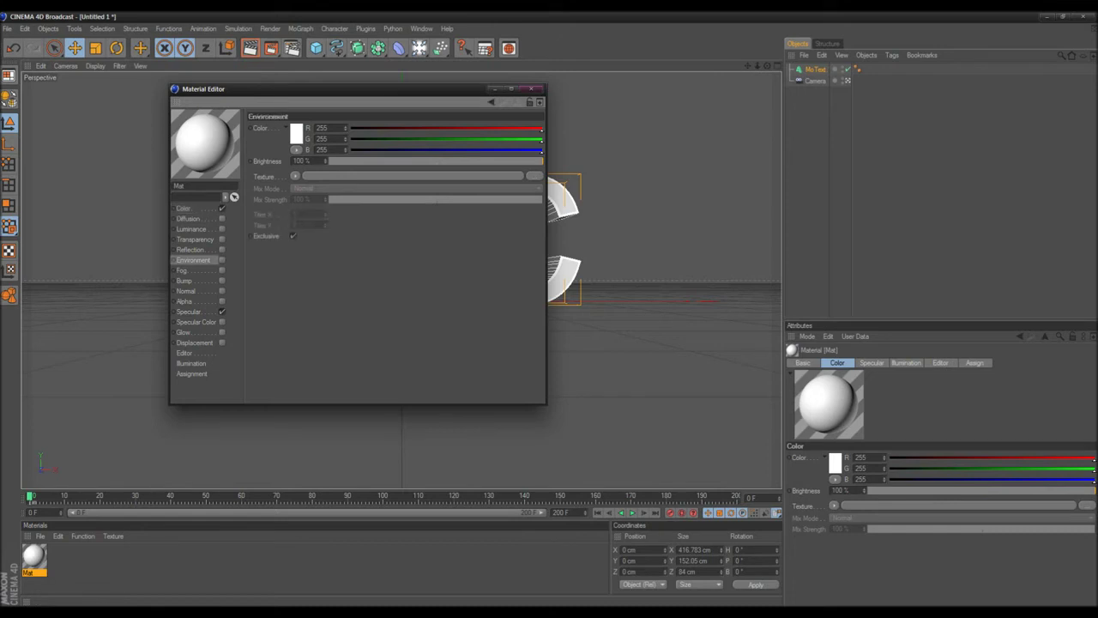
{"action": "left_click", "coordinate": [221, 248]}
{"action": "left_click", "coordinate": [297, 187]}
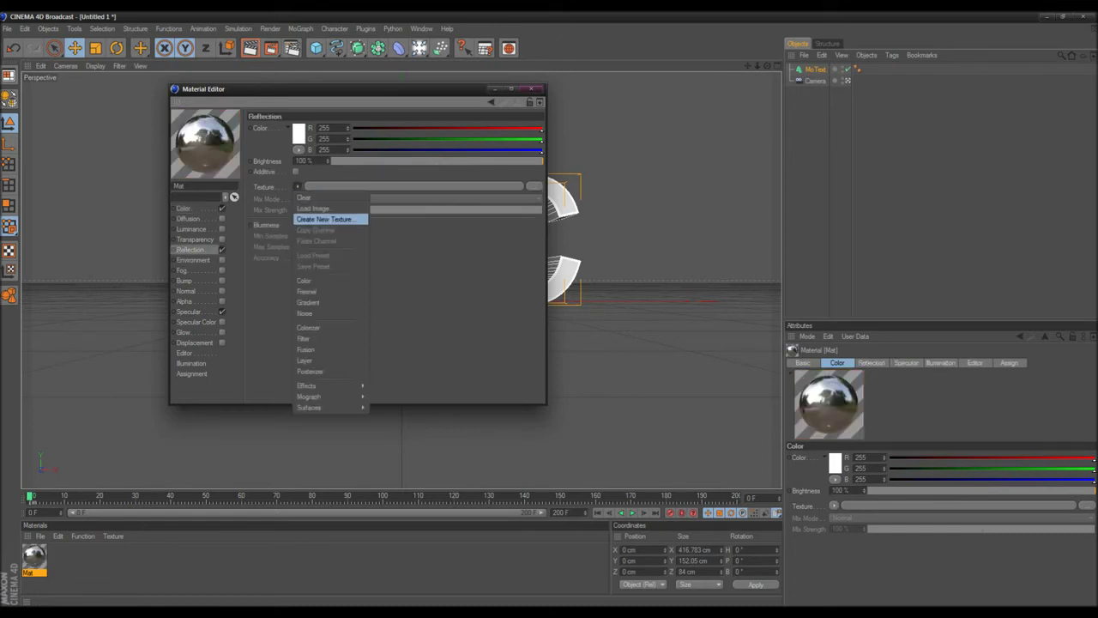
{"action": "left_click", "coordinate": [307, 291]}
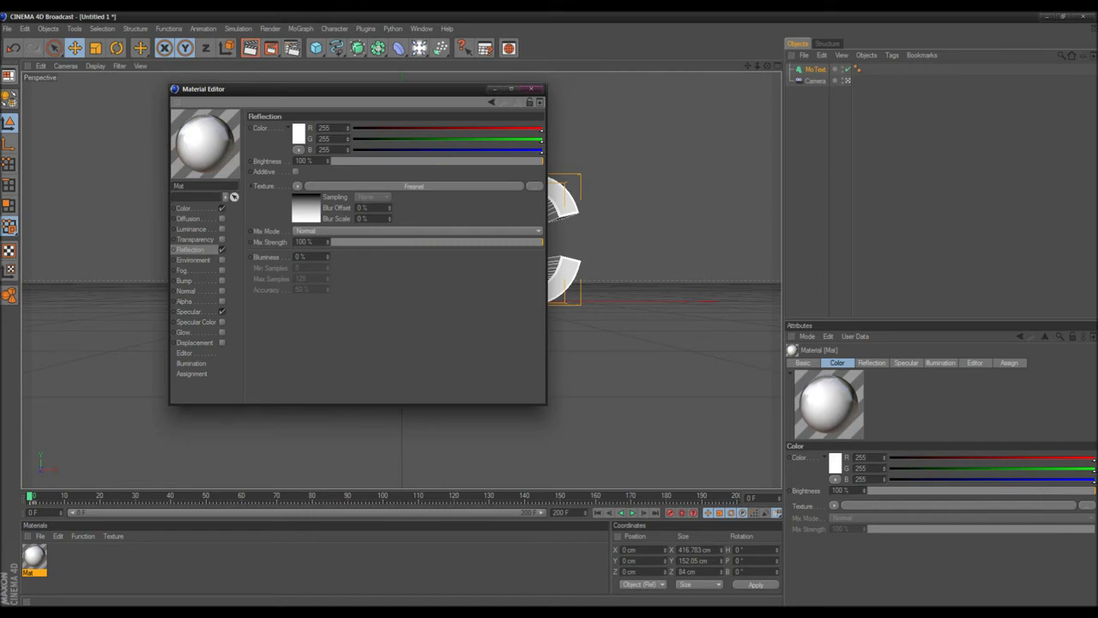
- Set the material's specular width to 8% and height to 16%, and close the material editor
{"action": "left_click", "coordinate": [189, 311]}
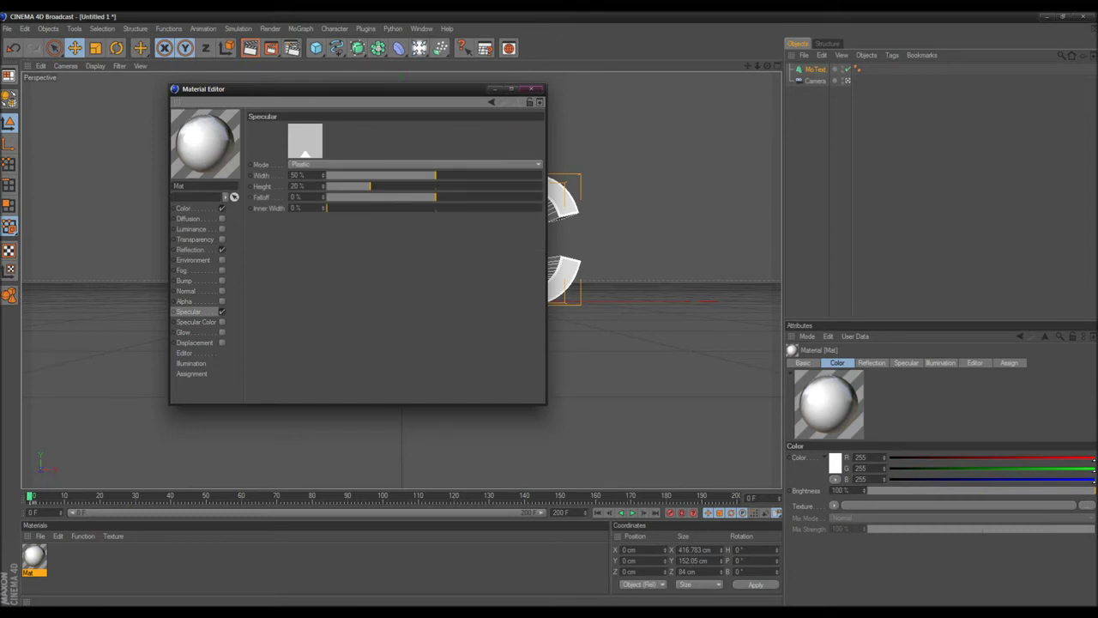
{"action": "left_click_drag", "start_coordinate": [436, 175], "coordinate": [345, 175]}
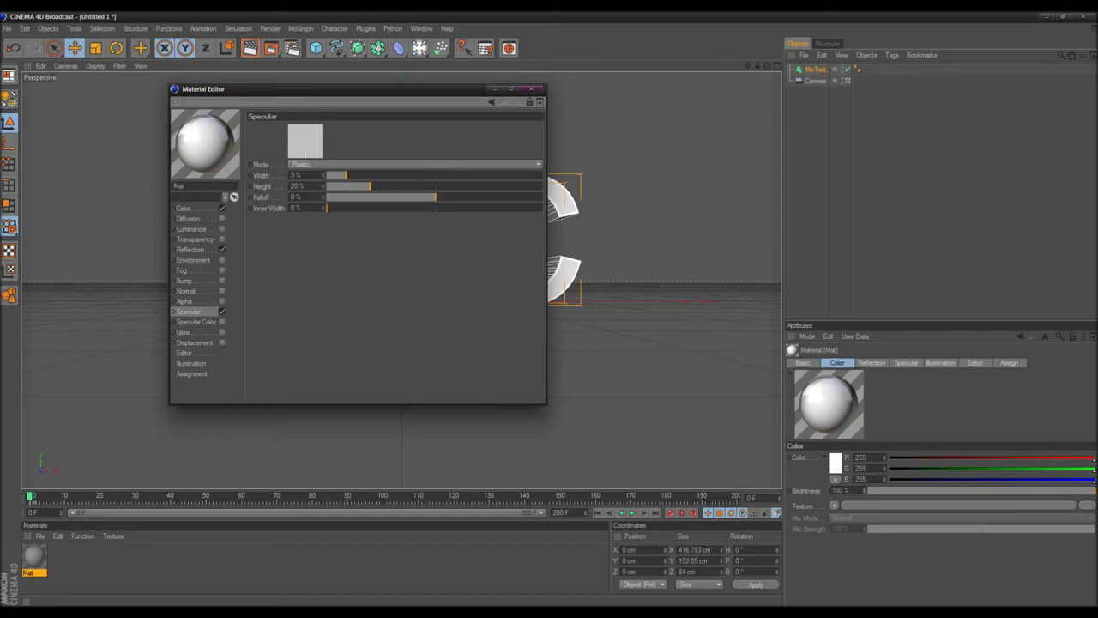
{"action": "left_click_drag", "start_coordinate": [370, 187], "coordinate": [361, 186]}
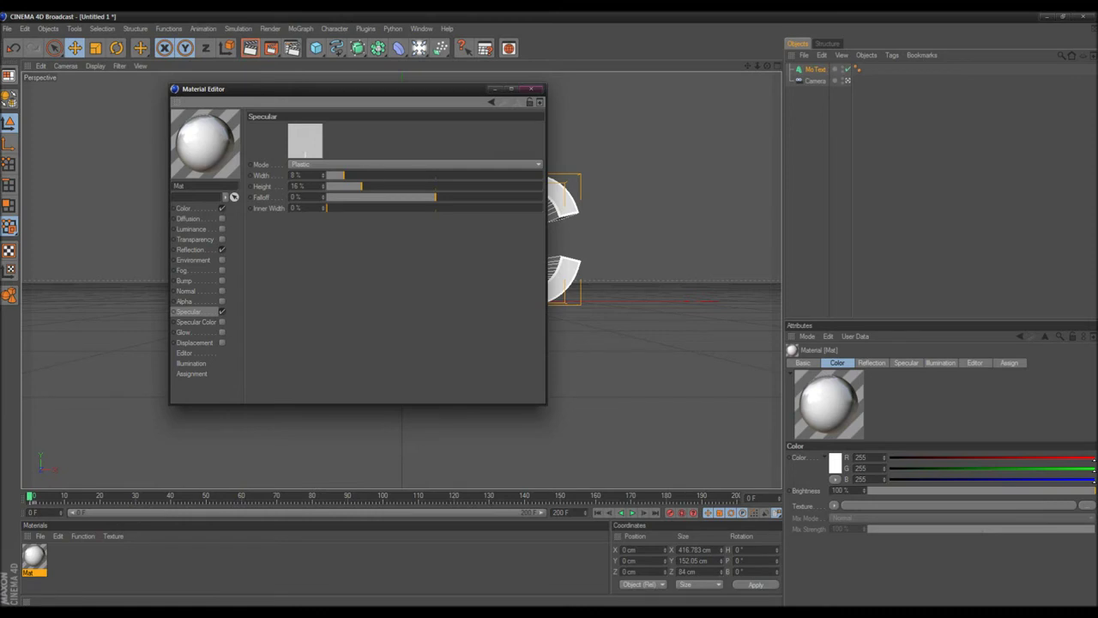
{"action": "left_click", "coordinate": [191, 249]}
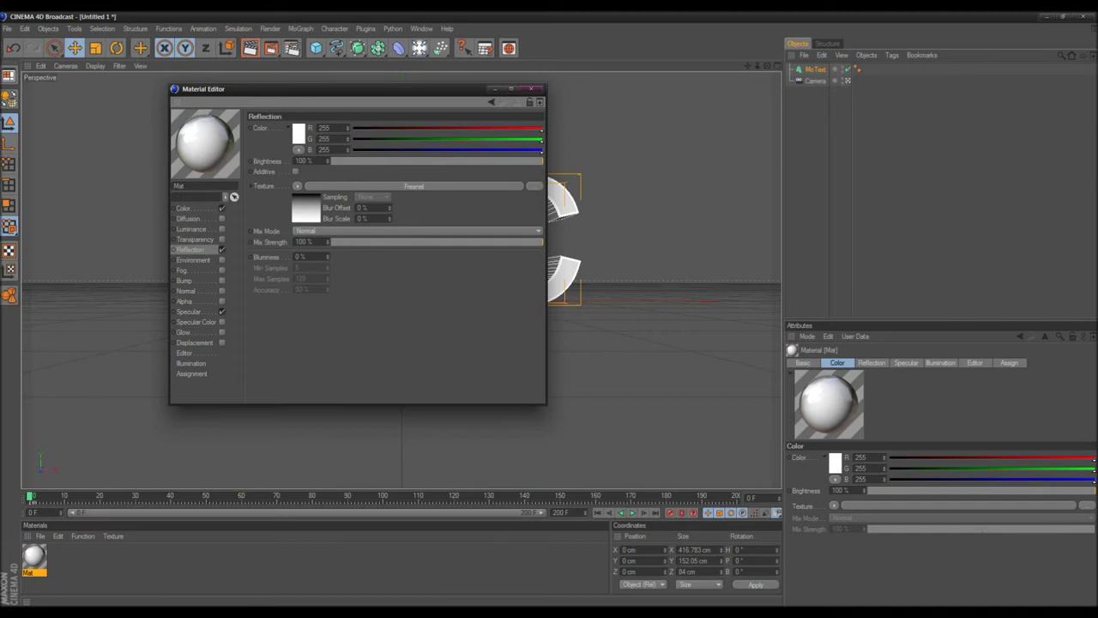
{"action": "left_click", "coordinate": [531, 89]}
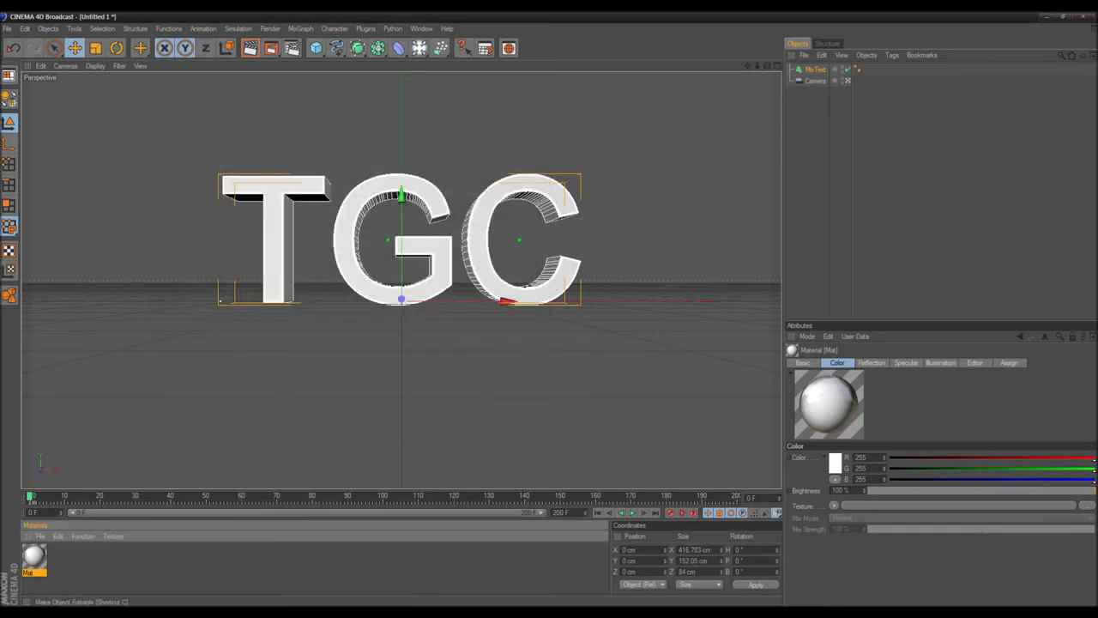
- Merge the lighting scene BestLightingByTik.c4d from the Cinema4d_Lightboxes folder into the project
{"action": "left_click", "coordinate": [7, 28]}
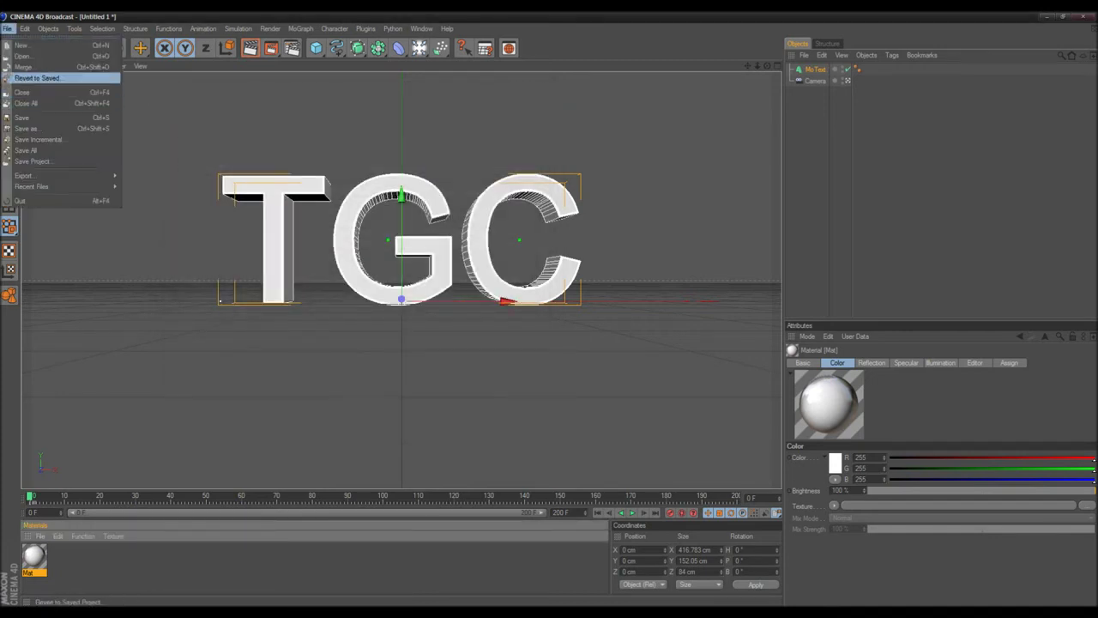
{"action": "left_click", "coordinate": [31, 66]}
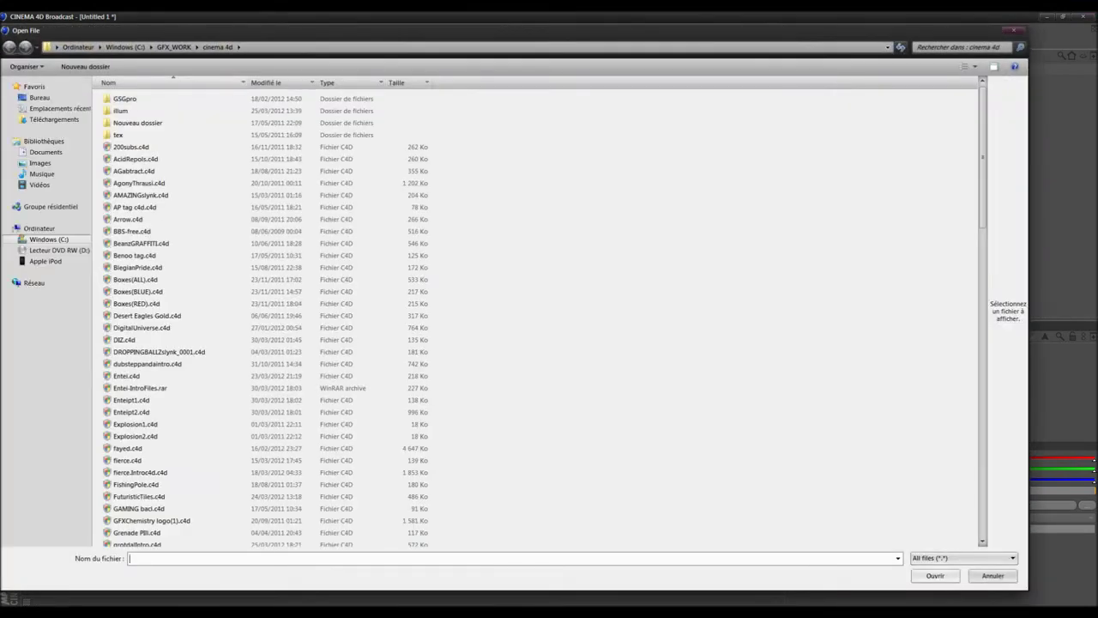
{"action": "left_click", "coordinate": [175, 48]}
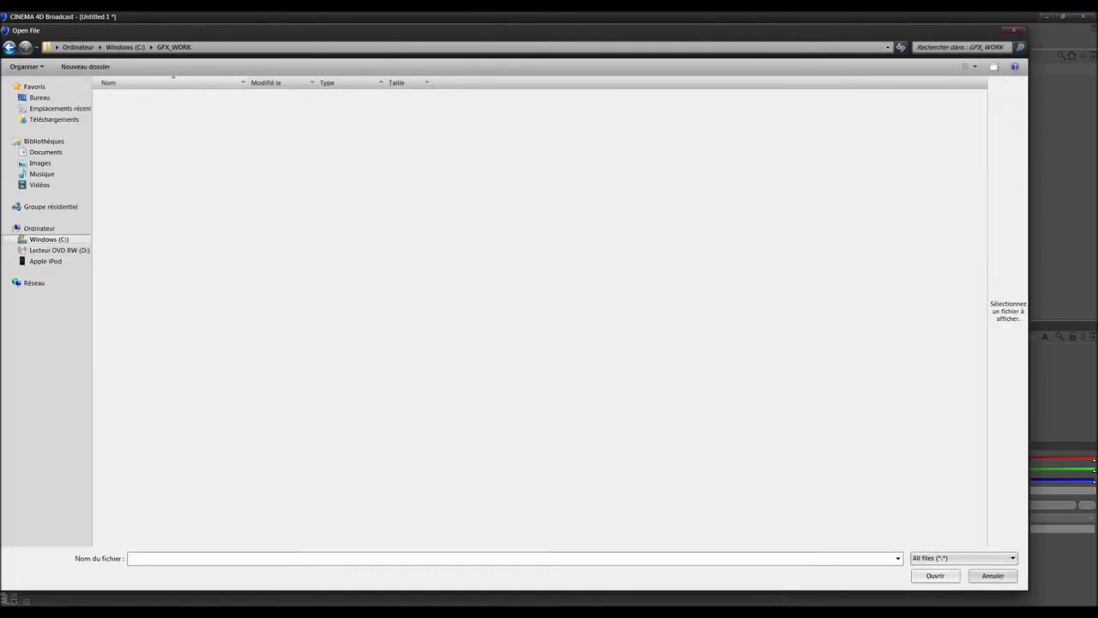
{"action": "double_click", "coordinate": [146, 159]}
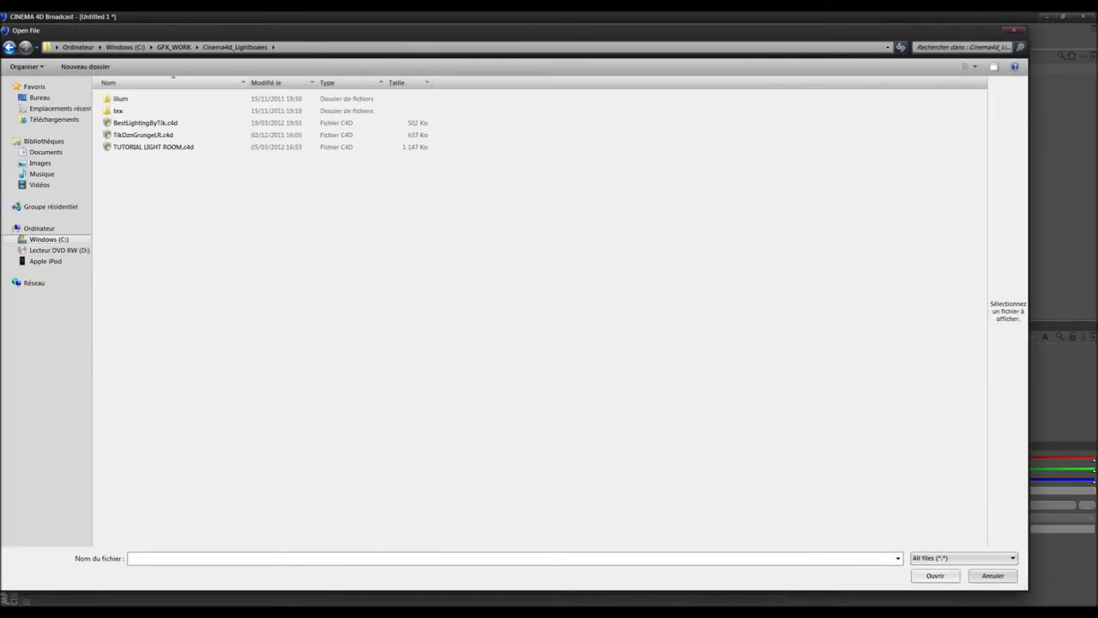
{"action": "double_click", "coordinate": [146, 123]}
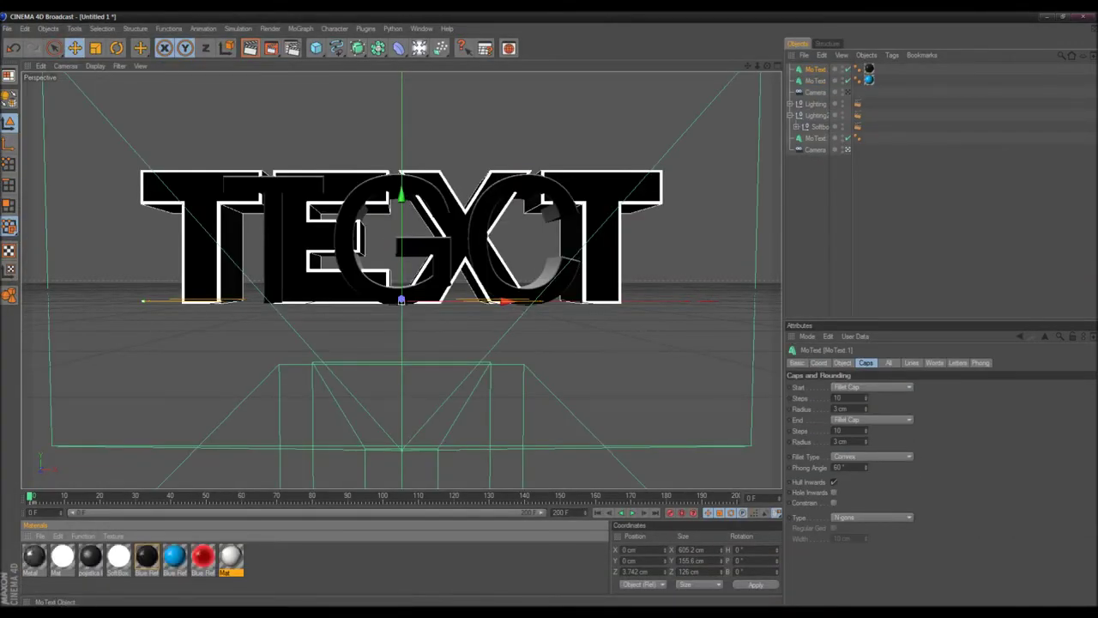
- Delete the merged scene's two sample TEXT objects and its extra camera, keeping the TGC text and original camera
{"action": "left_click", "coordinate": [815, 80]}
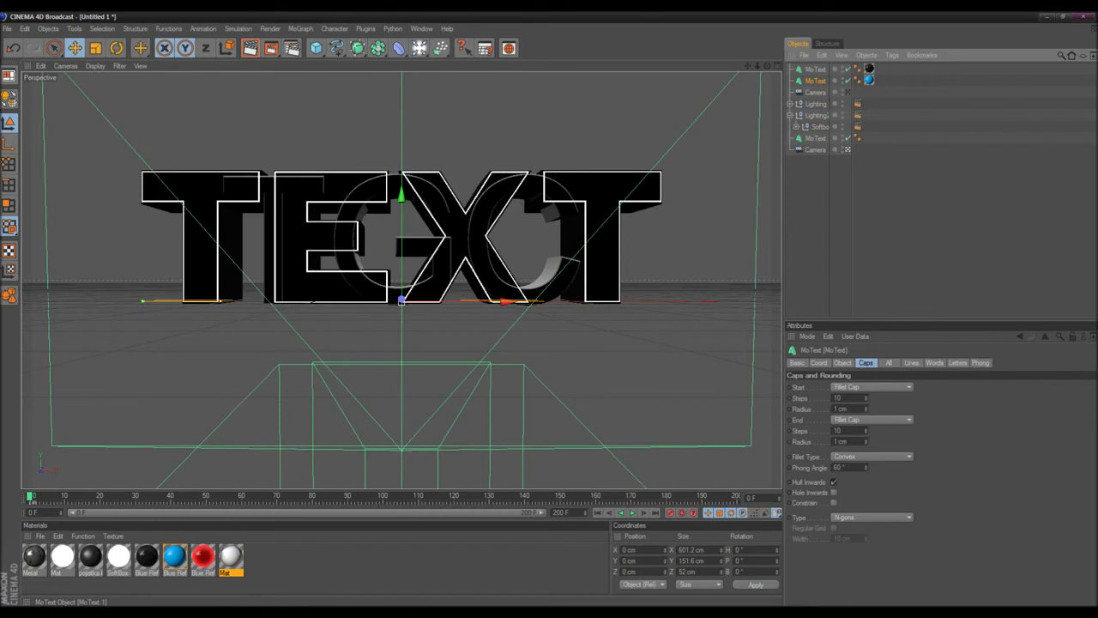
{"action": "key", "text": "Delete"}
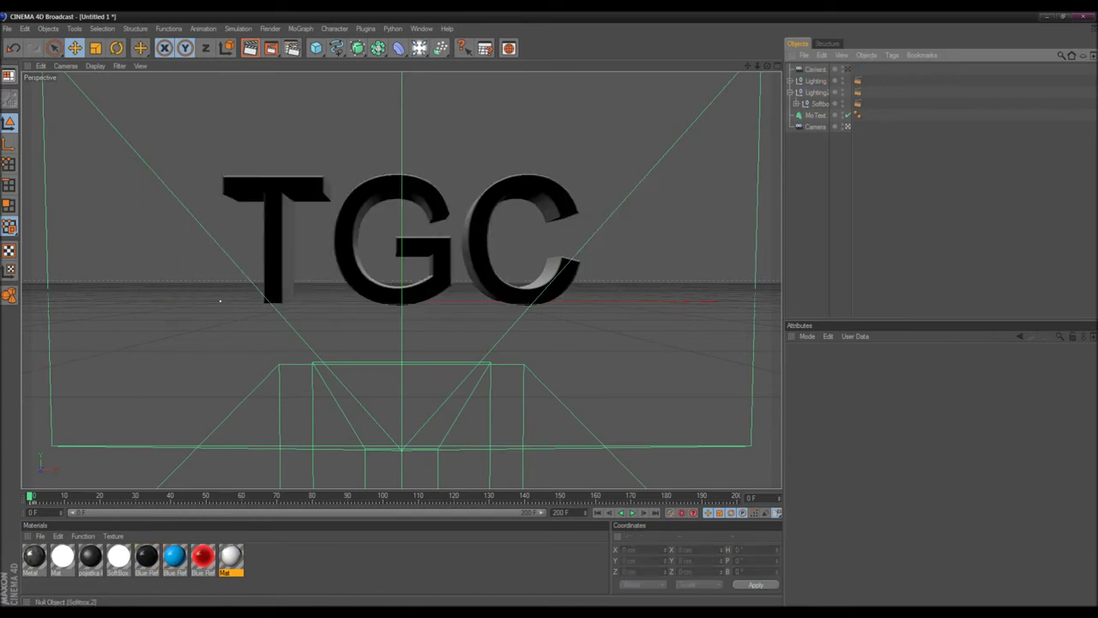
{"action": "left_click", "coordinate": [815, 115]}
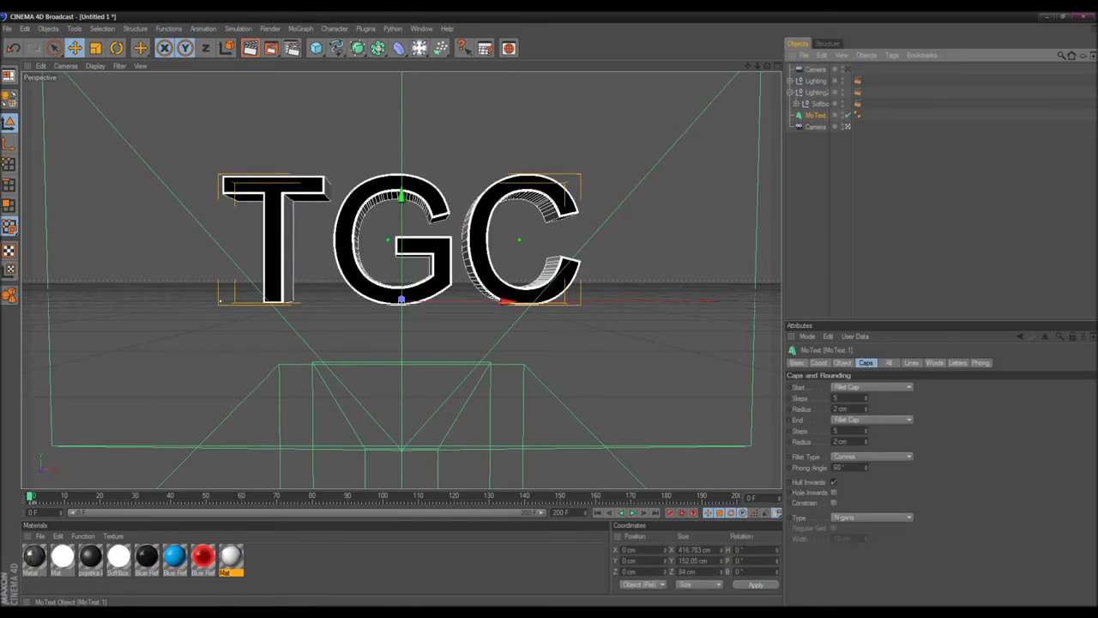
{"action": "left_click", "coordinate": [814, 70]}
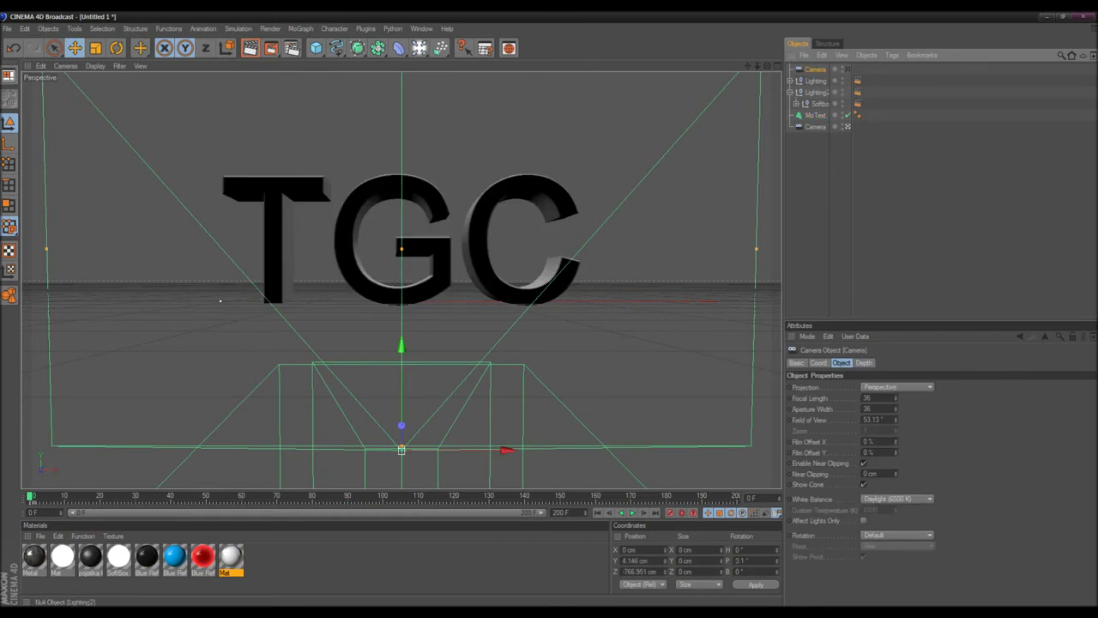
{"action": "key", "text": "Delete"}
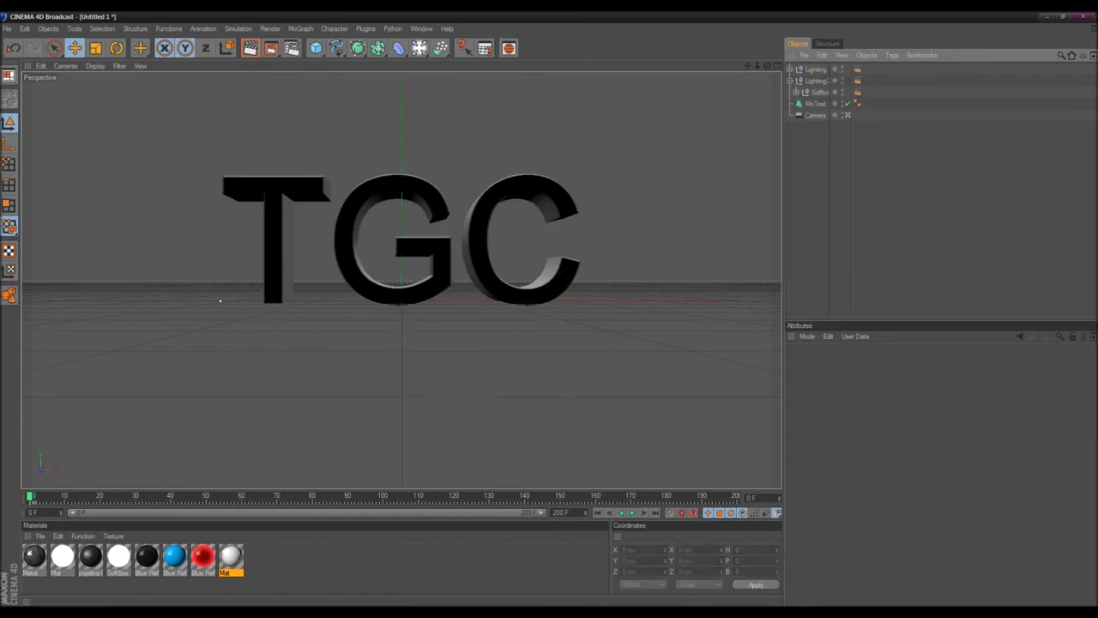
- Delete the custom white reflective Mat, the red Blue Reflective material and the dark material beside the SoftBox material
{"action": "left_click", "coordinate": [231, 556]}
{"action": "key", "text": "Delete"}
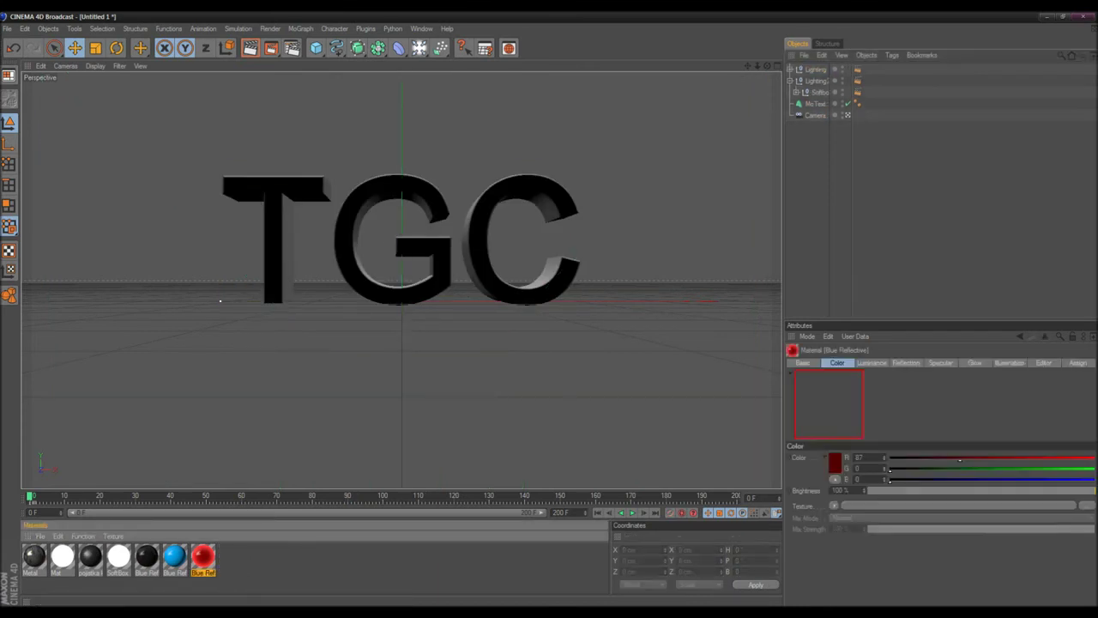
{"action": "left_click", "coordinate": [203, 556]}
{"action": "key", "text": "Delete"}
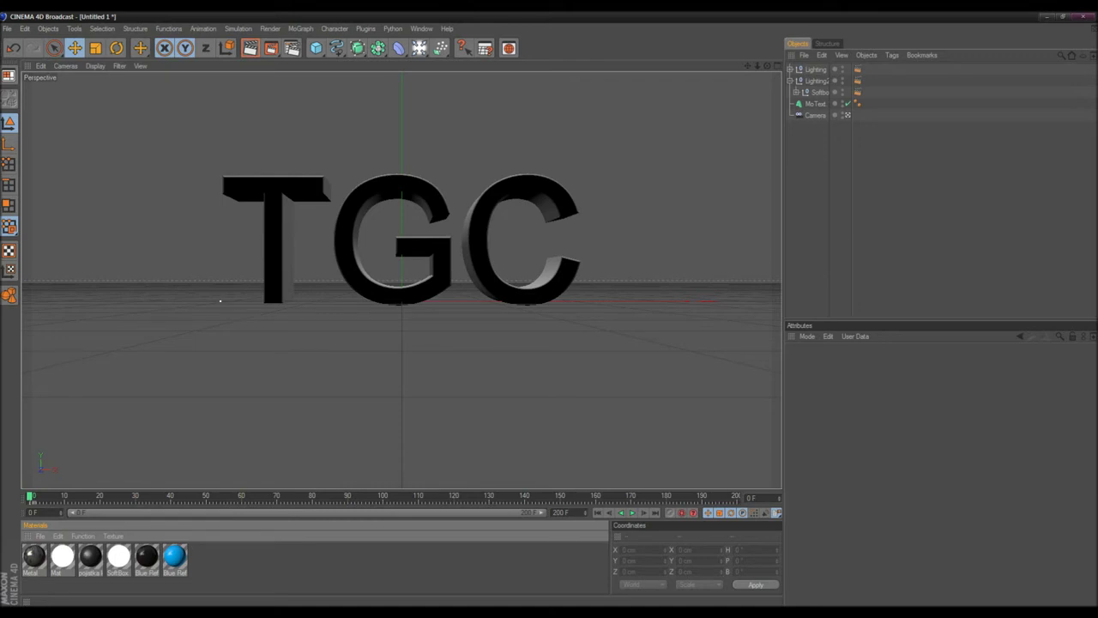
{"action": "left_click", "coordinate": [90, 556]}
{"action": "key", "text": "Delete"}
- Apply the light-blue Blue Reflective material to the MoText object
{"action": "left_click", "coordinate": [119, 556]}
{"action": "left_click", "coordinate": [147, 556]}
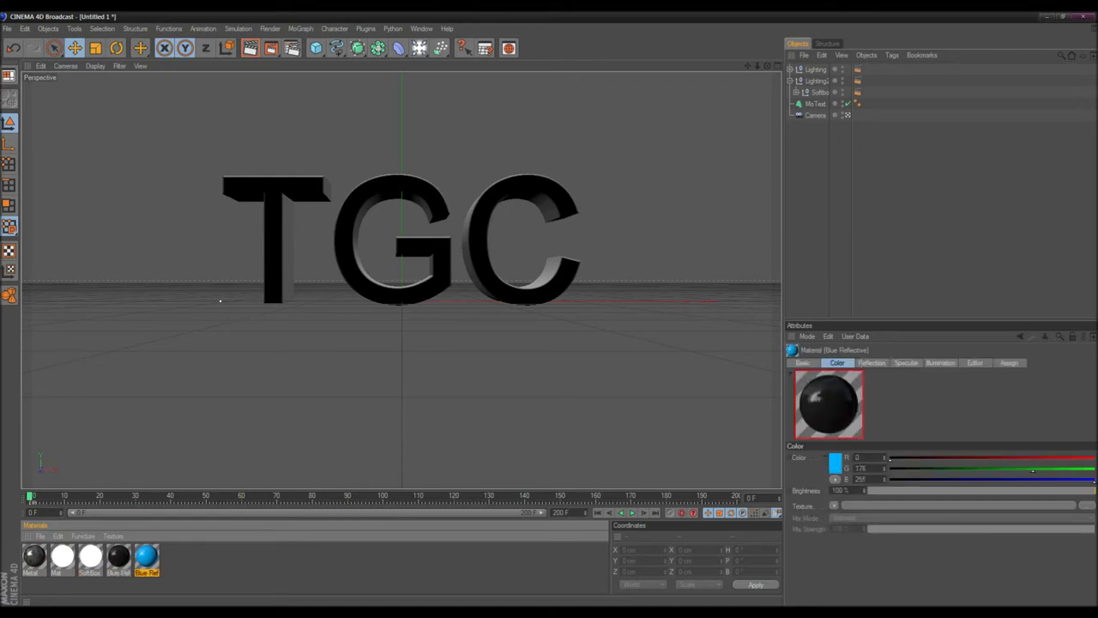
{"action": "left_click_drag", "start_coordinate": [147, 556], "coordinate": [815, 103]}
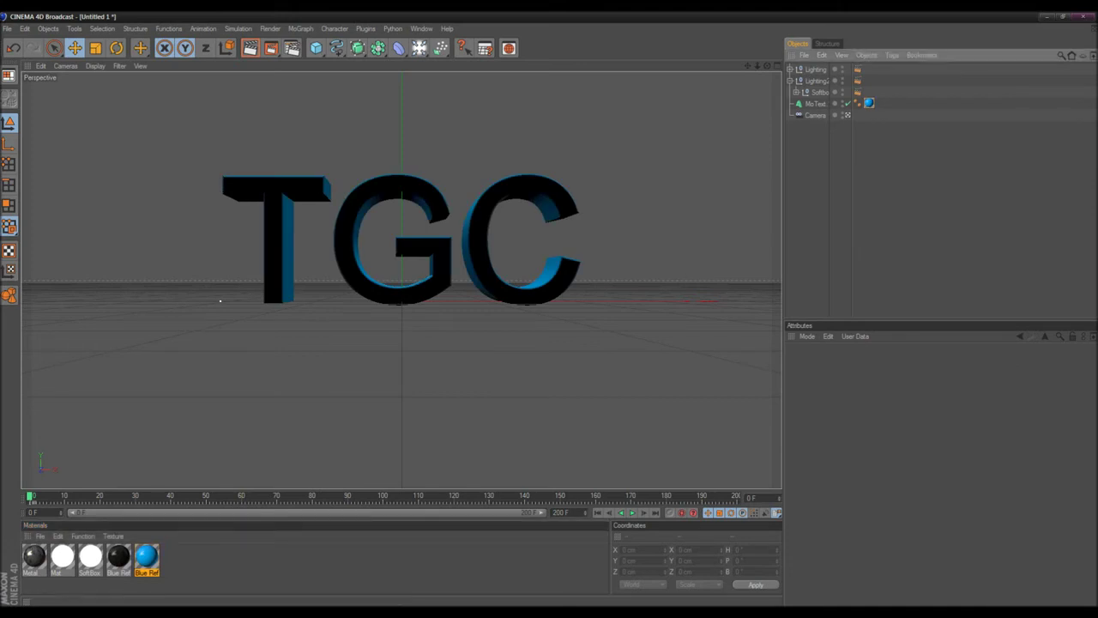
{"action": "left_click", "coordinate": [815, 103]}
{"action": "left_click", "coordinate": [335, 29]}
{"action": "mouse_move", "coordinate": [395, 70]}
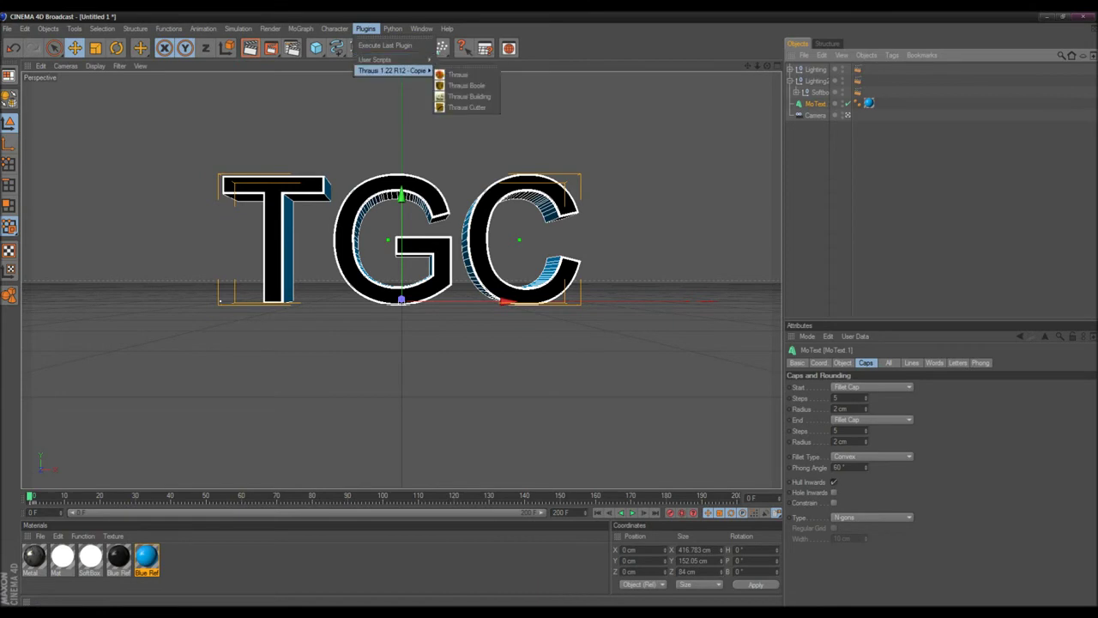
{"action": "left_click", "coordinate": [459, 75]}
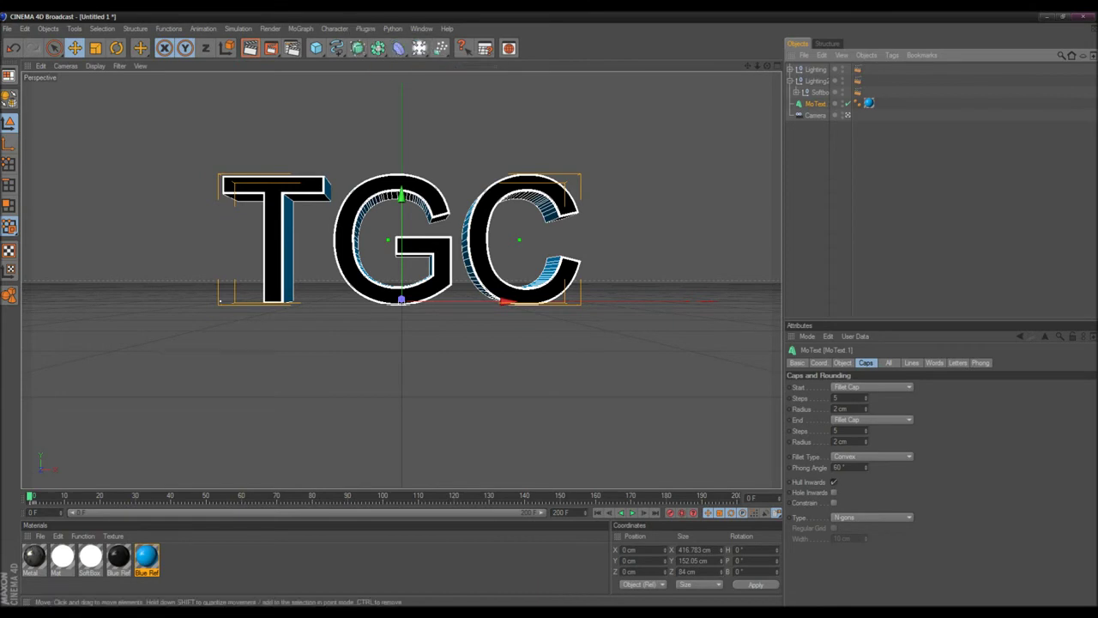
- Examine the color, reflection and specular settings of the light-blue Blue Reflective material
{"action": "double_click", "coordinate": [147, 556]}
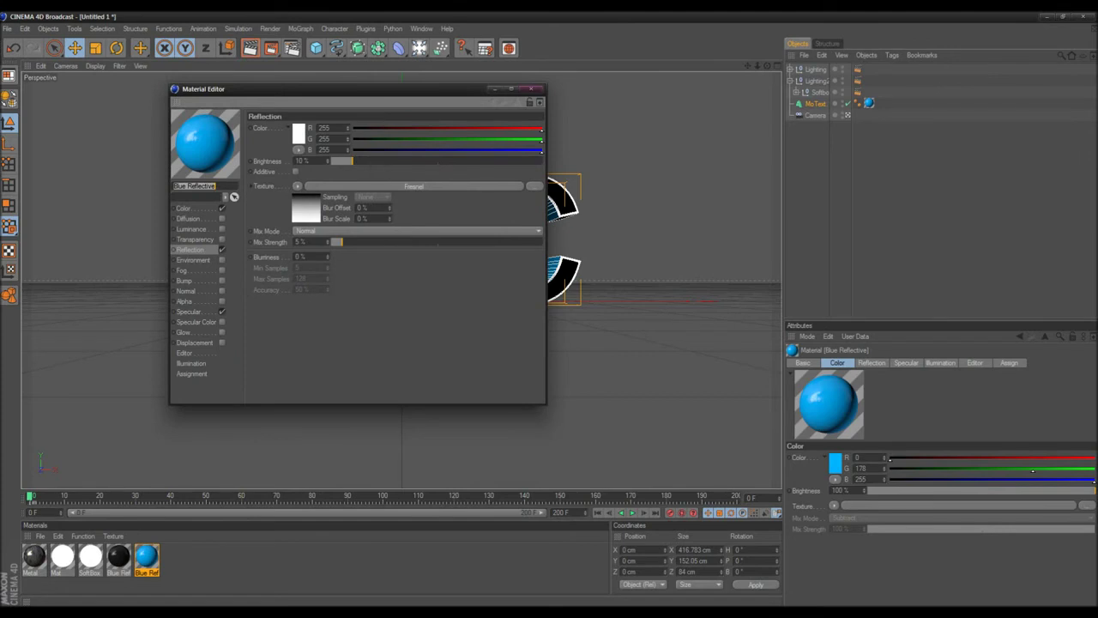
{"action": "left_click", "coordinate": [184, 208]}
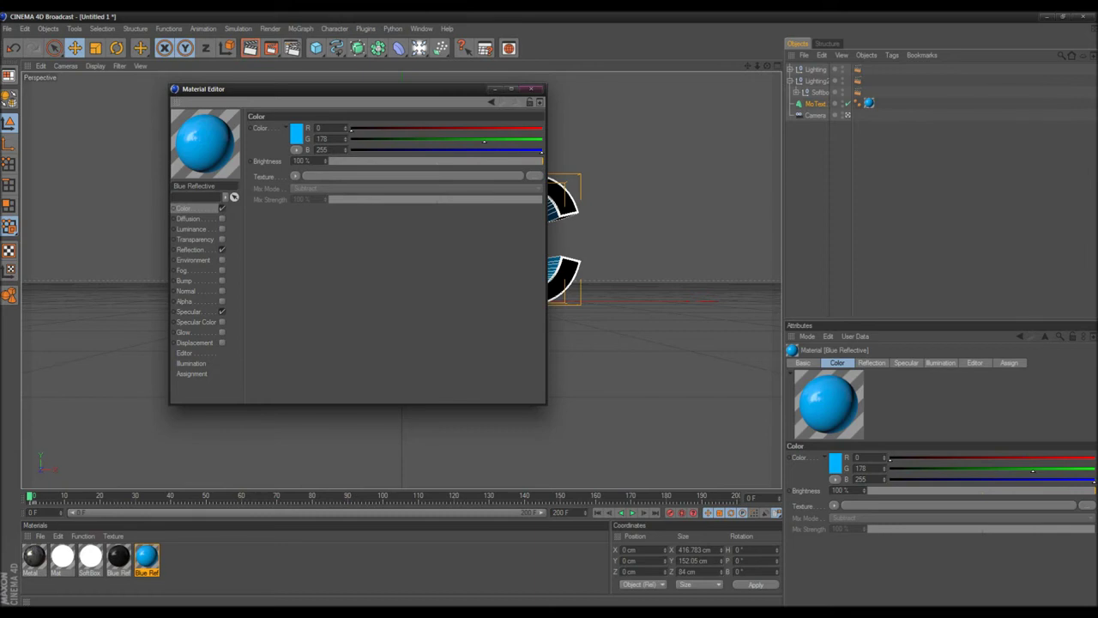
{"action": "left_click", "coordinate": [191, 249]}
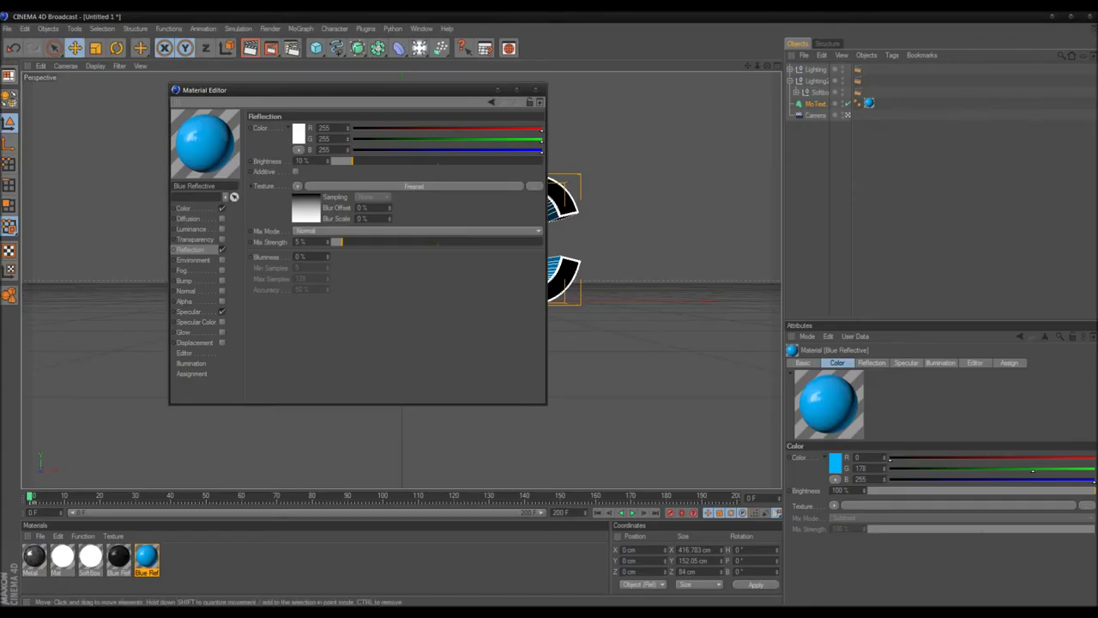
{"action": "left_click", "coordinate": [189, 311]}
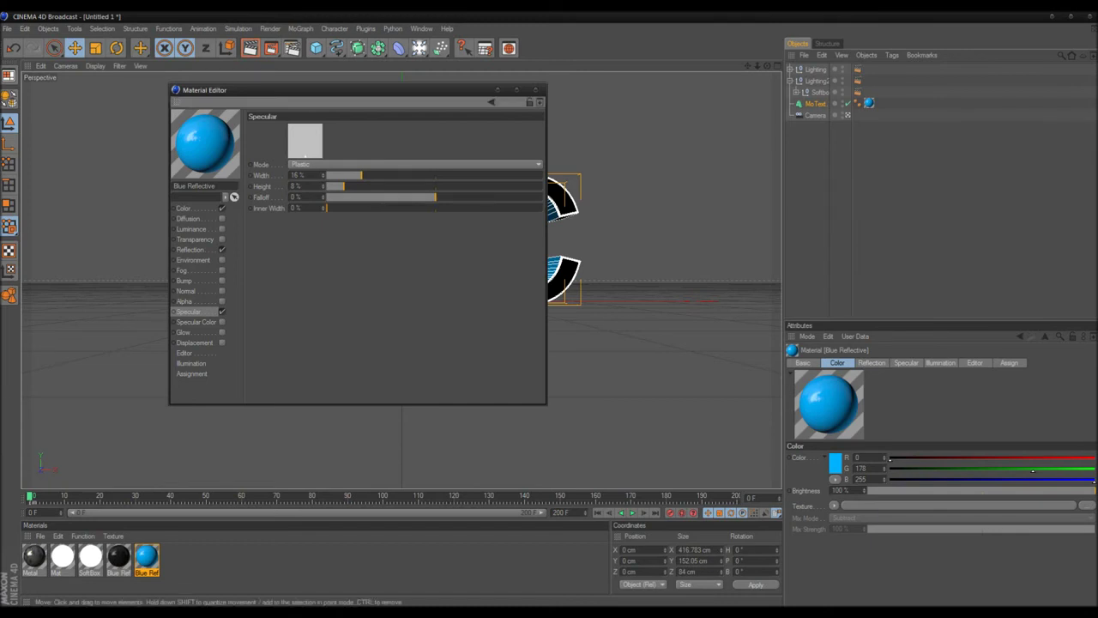
{"action": "left_click", "coordinate": [536, 91]}
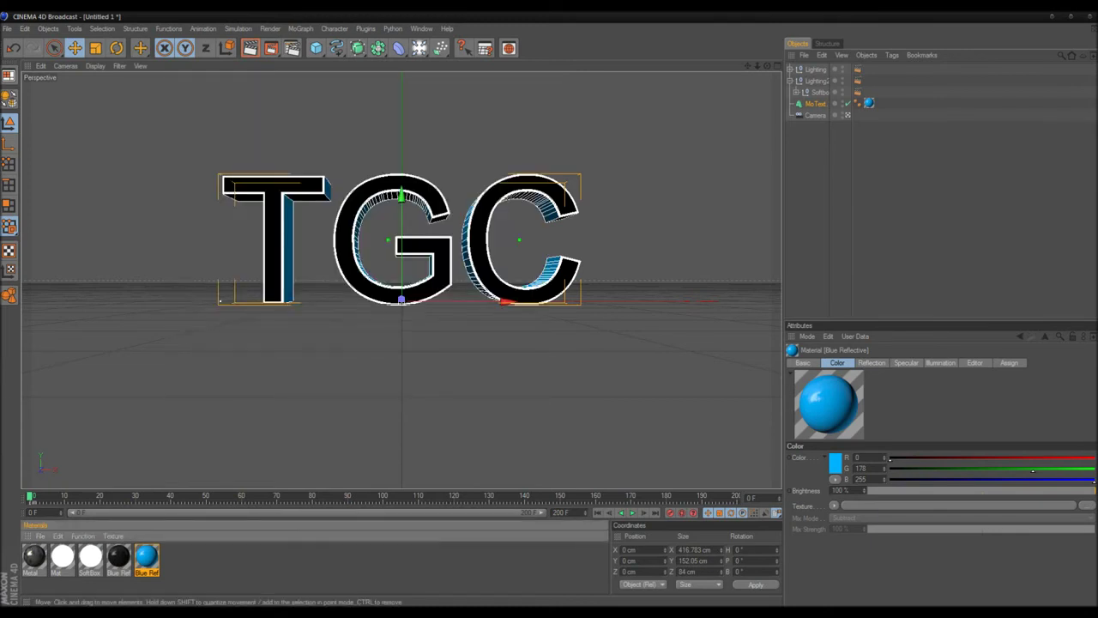
- Deselect the text and render a preview of the blue TGC letters in the viewport
{"action": "left_click", "coordinate": [940, 215]}
{"action": "key", "text": "ctrl+r"}
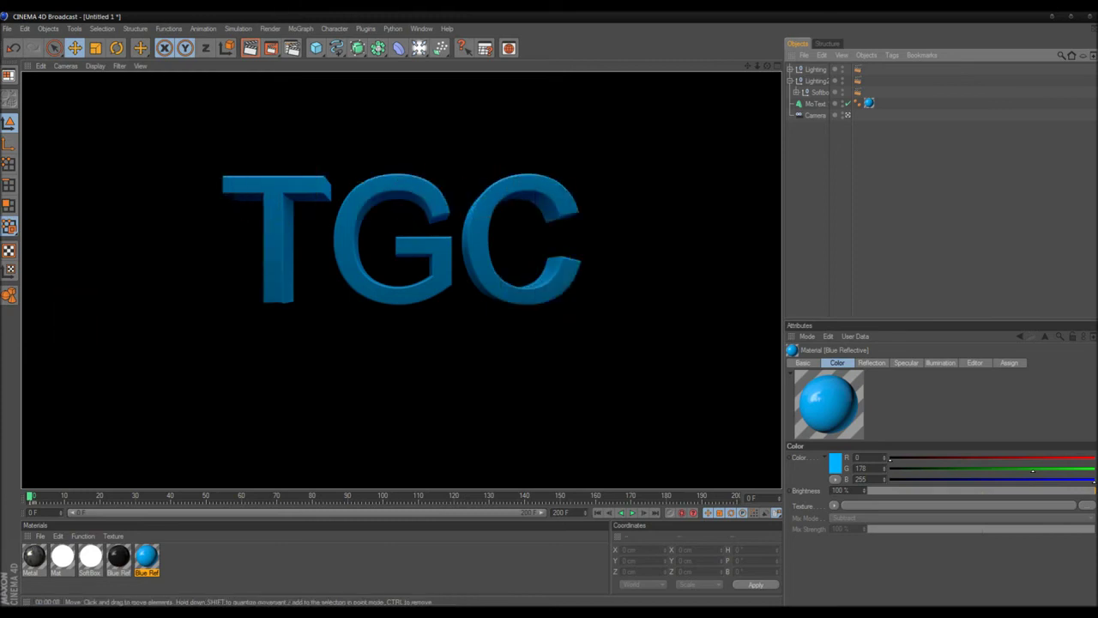
{"action": "key", "text": "a"}
- Break the MoText object into 20 random pieces with Thrausi, then close the plugin and clear the selection
{"action": "left_click", "coordinate": [815, 103]}
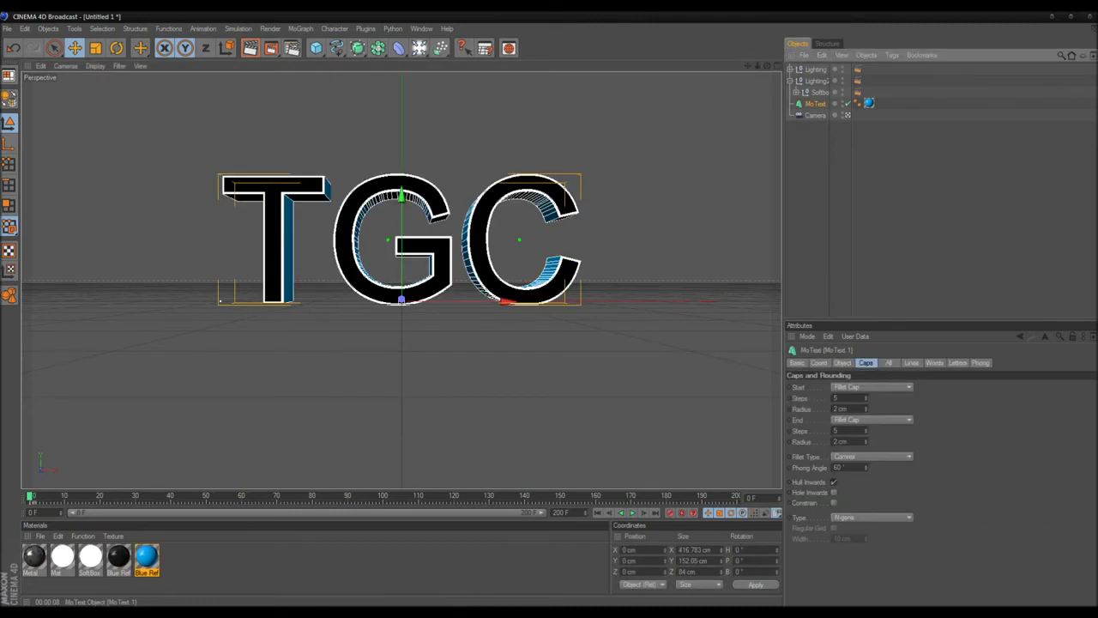
{"action": "left_click", "coordinate": [366, 29]}
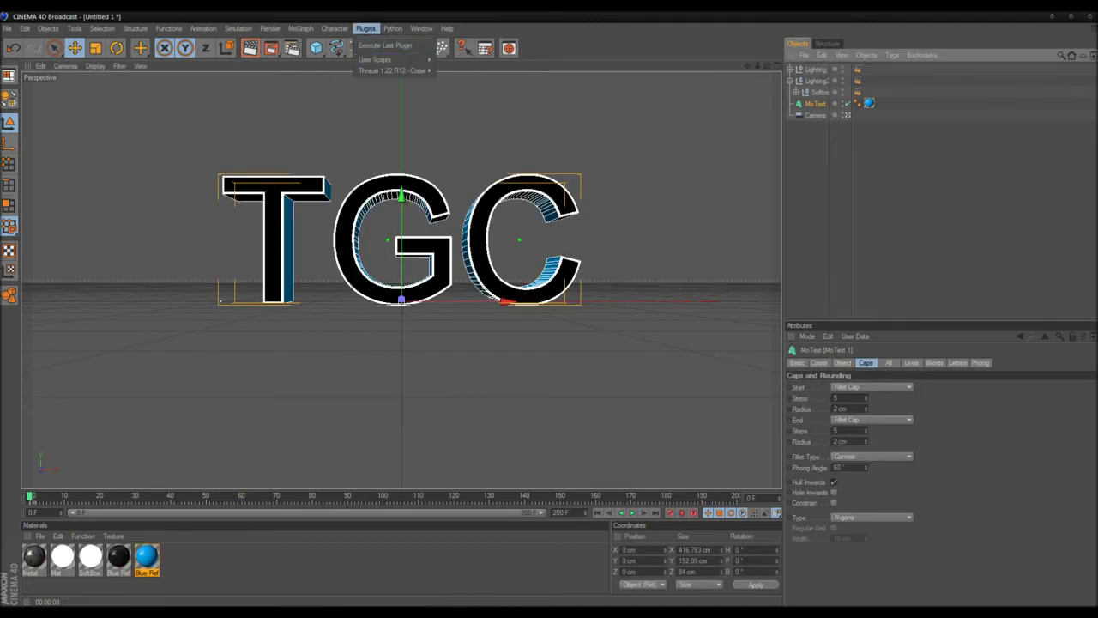
{"action": "mouse_move", "coordinate": [393, 71]}
{"action": "left_click", "coordinate": [457, 74]}
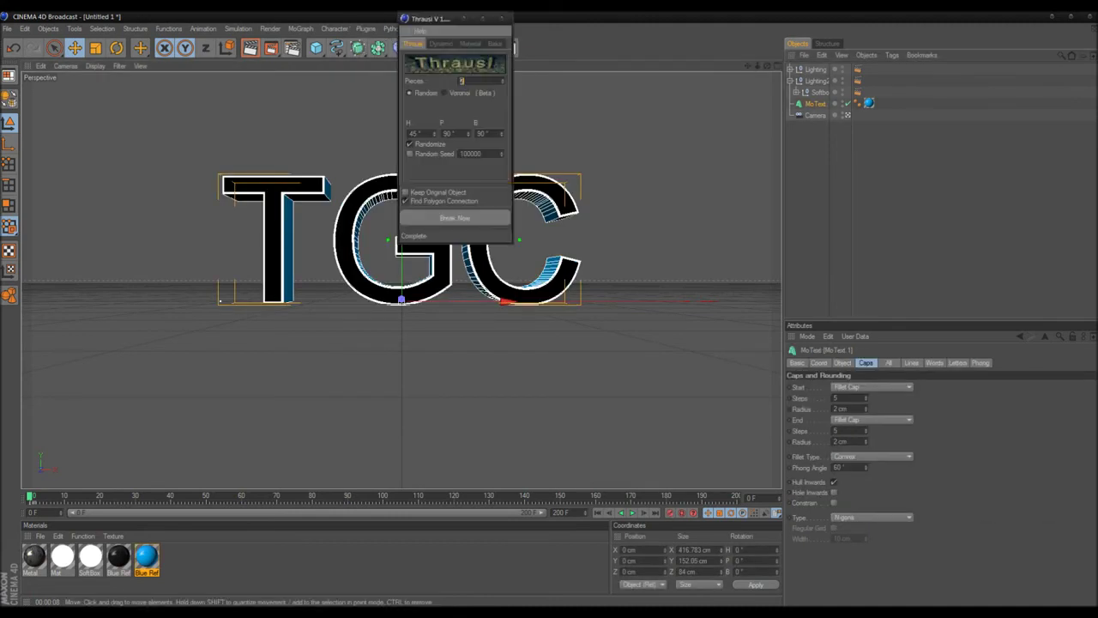
{"action": "type", "text": "20"}
{"action": "left_click", "coordinate": [455, 218]}
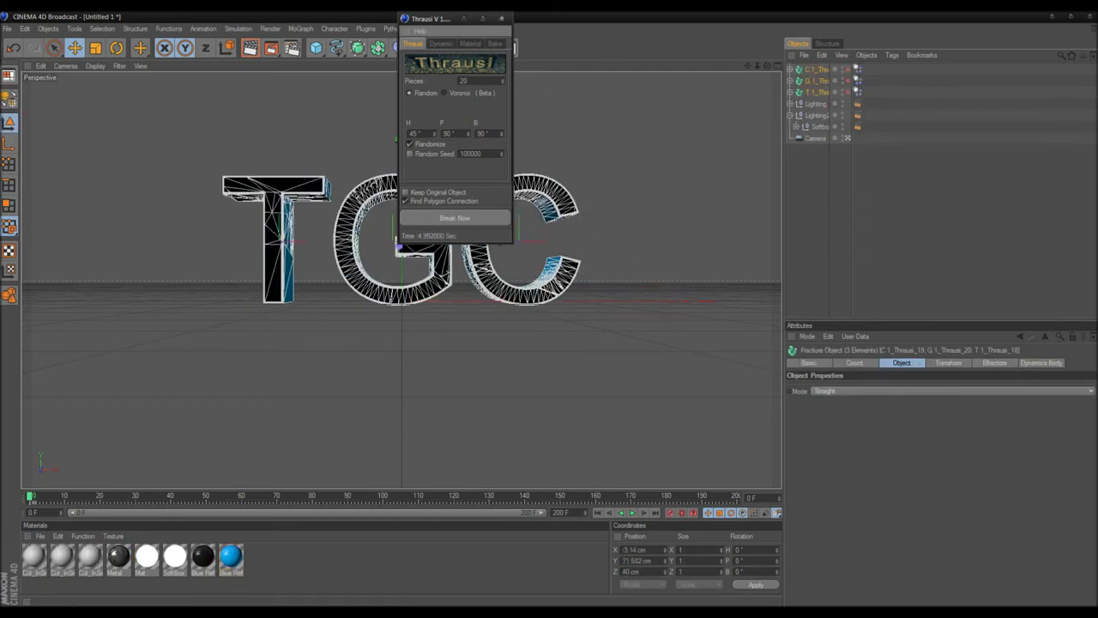
{"action": "left_click", "coordinate": [502, 18]}
{"action": "left_click", "coordinate": [830, 197]}
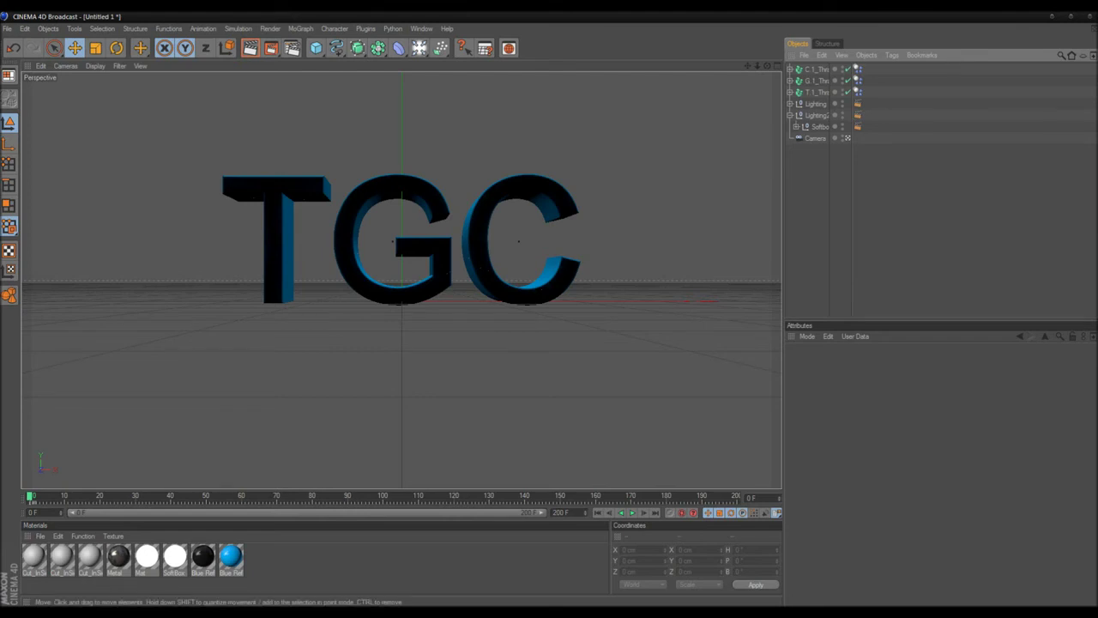
- Examine the pieces inside the T fracture object and play the animation to frame 15
{"action": "left_click", "coordinate": [790, 92]}
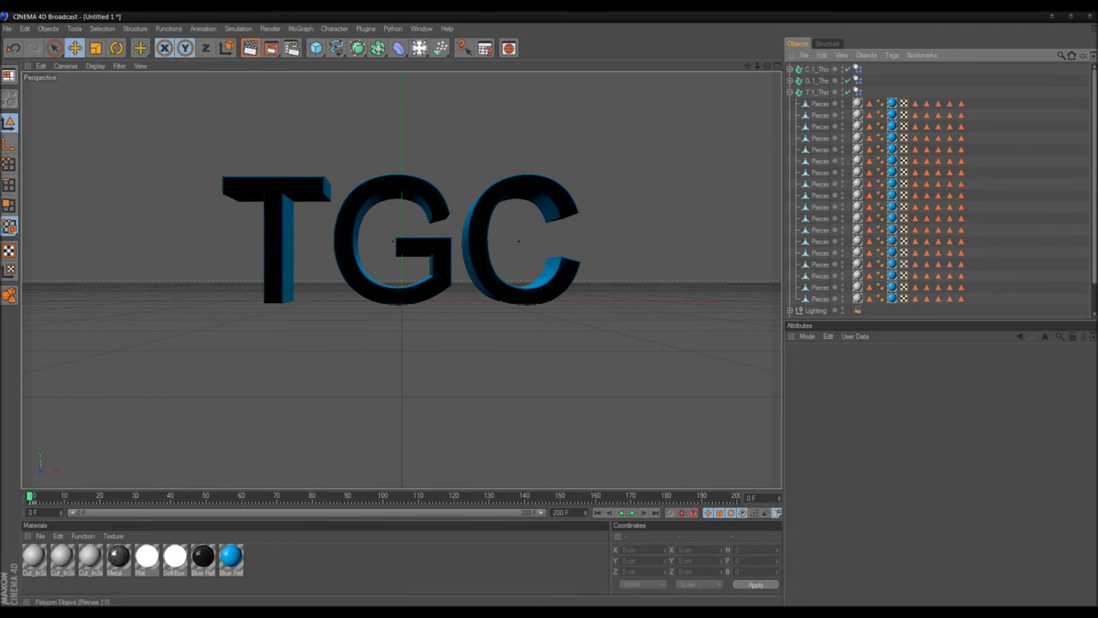
{"action": "scroll", "coordinate": [892, 188], "scroll_direction": "down", "scroll_amount": 1}
{"action": "scroll", "coordinate": [901, 189], "scroll_direction": "up", "scroll_amount": 1}
{"action": "scroll", "coordinate": [901, 189], "scroll_direction": "down", "scroll_amount": 1}
{"action": "scroll", "coordinate": [900, 189], "scroll_direction": "up", "scroll_amount": 1}
{"action": "left_click", "coordinate": [790, 92]}
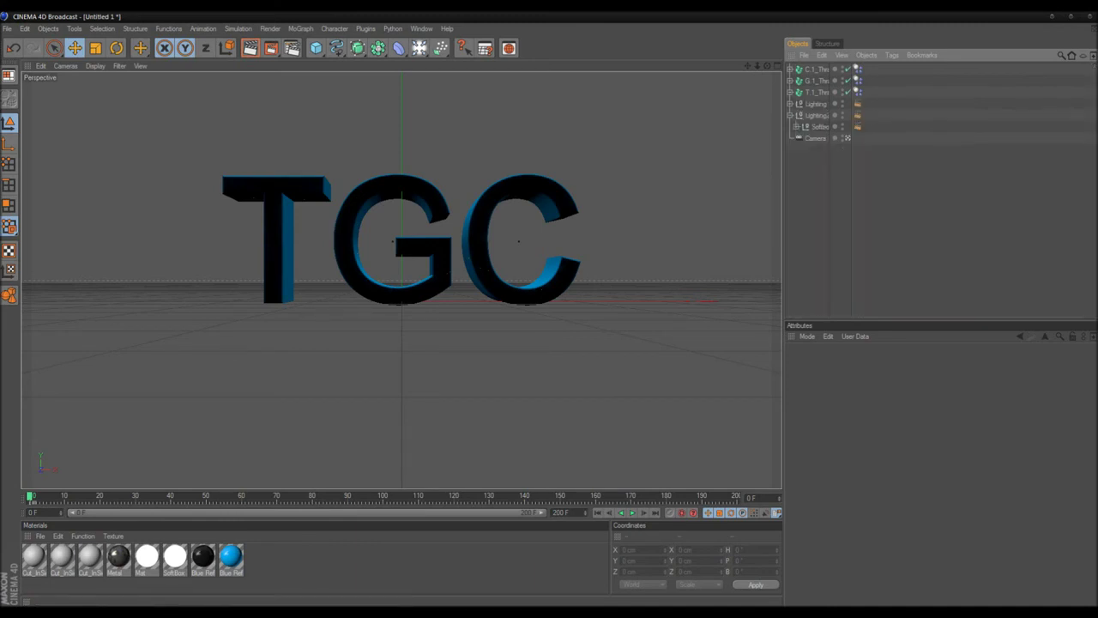
{"action": "key", "text": "F8"}
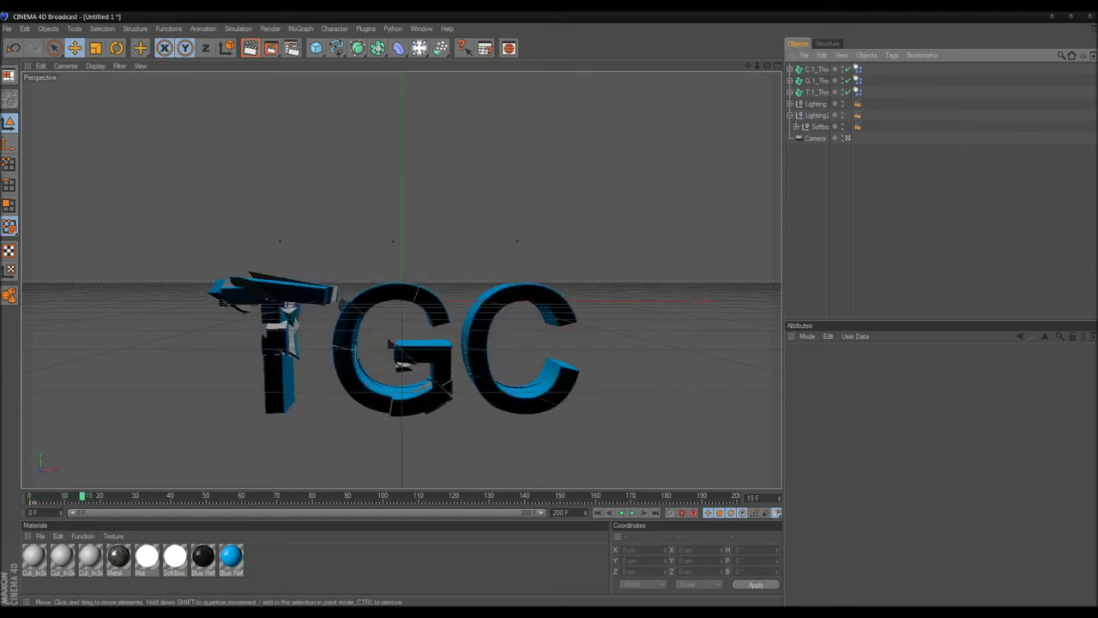
- Reduce the three Cut_InSide materials to a single one
{"action": "left_click", "coordinate": [35, 557]}
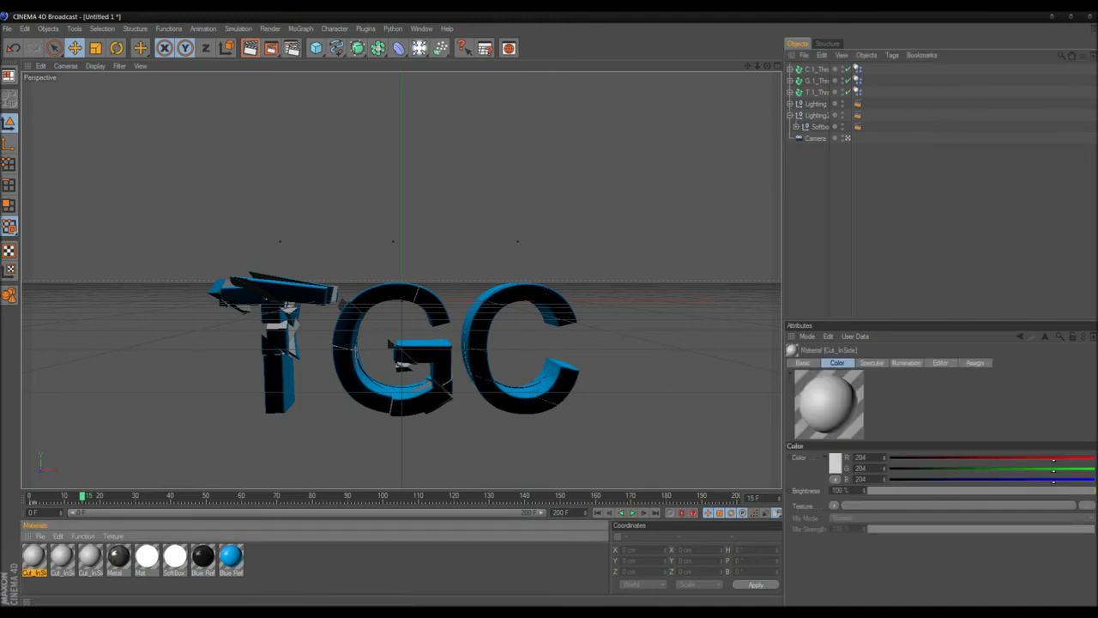
{"action": "left_click", "coordinate": [62, 557]}
{"action": "left_click", "coordinate": [90, 556], "text": "shift"}
{"action": "key", "text": "Delete"}
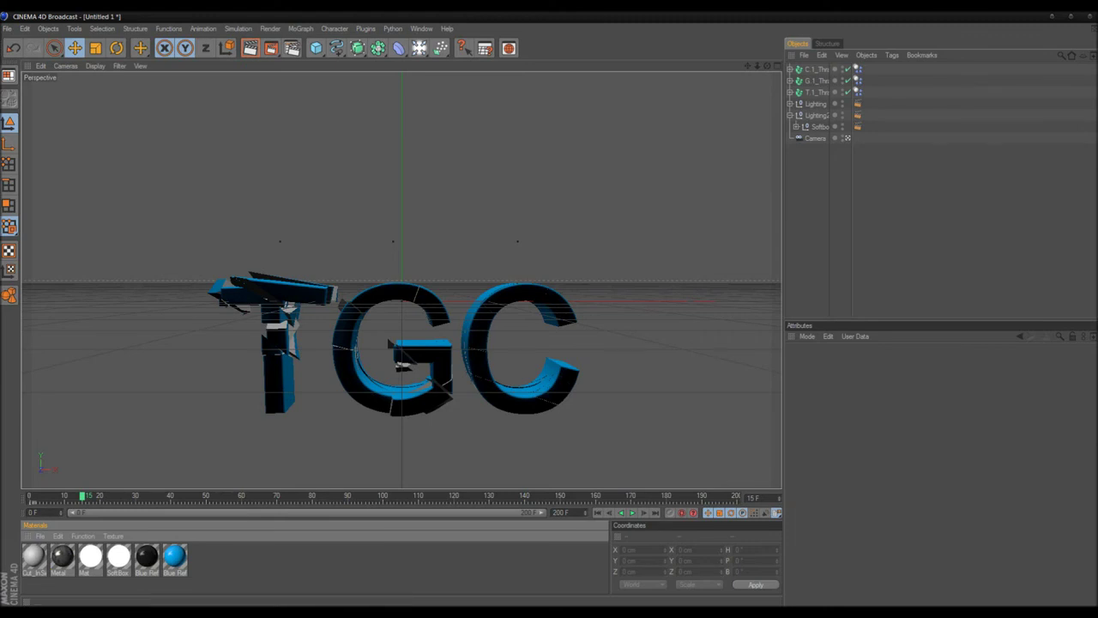
- Duplicate the light-blue Blue Reflective material and set one of the two to magenta, RGB 255, 0, 229
{"action": "left_click", "coordinate": [175, 557]}
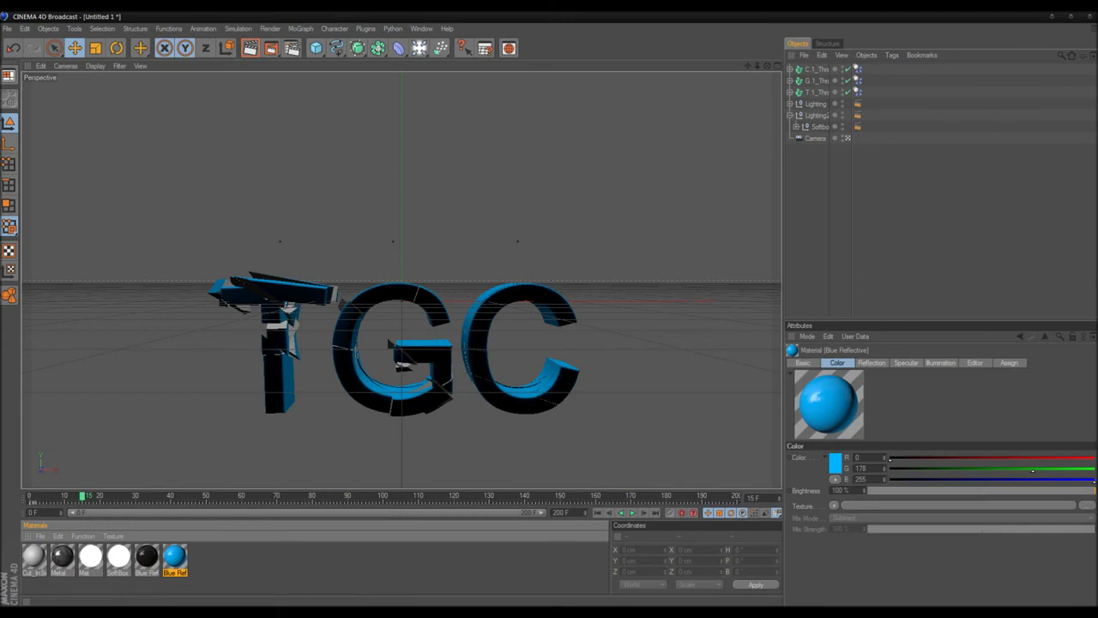
{"action": "key", "text": "ctrl+v"}
{"action": "left_click_drag", "start_coordinate": [33, 557], "coordinate": [190, 558]}
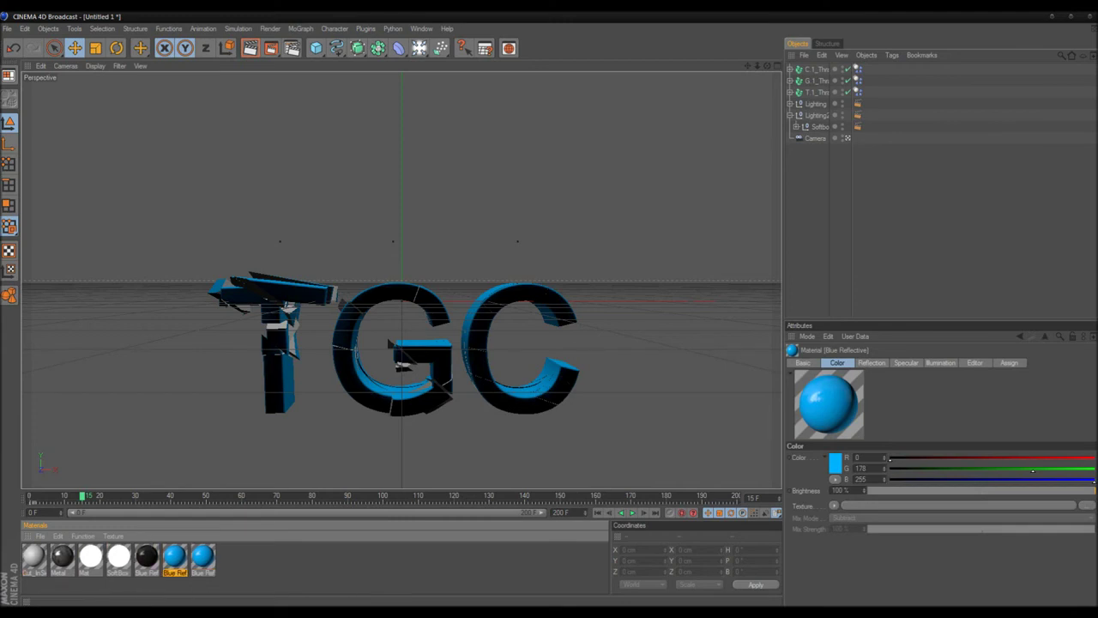
{"action": "double_click", "coordinate": [175, 557]}
{"action": "left_click", "coordinate": [184, 208]}
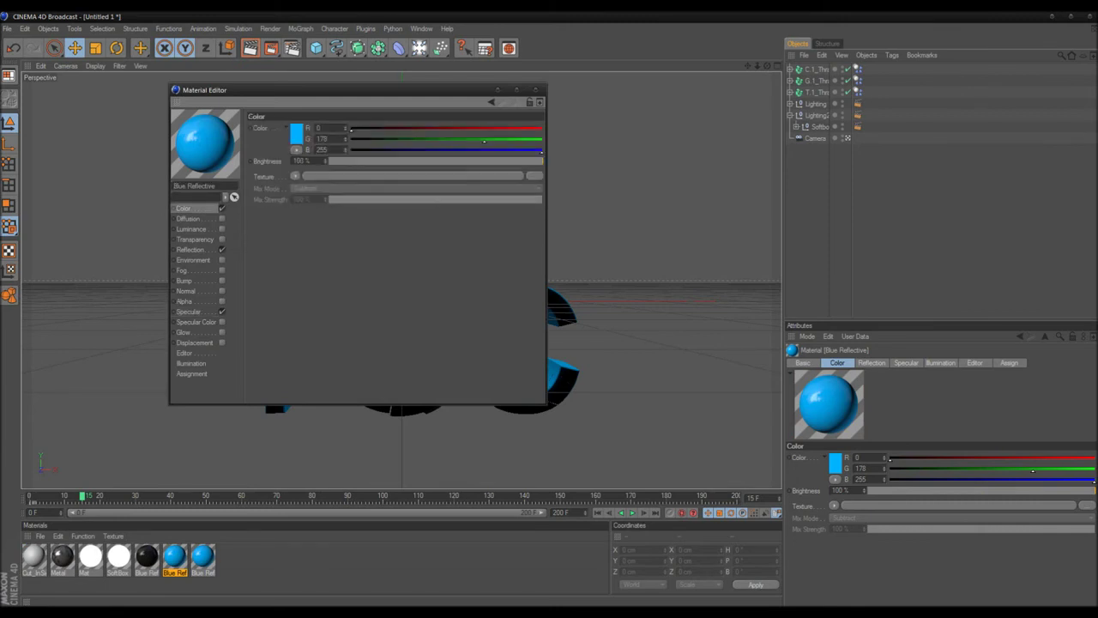
{"action": "left_click", "coordinate": [299, 133]}
{"action": "left_click_drag", "start_coordinate": [330, 88], "coordinate": [361, 88]}
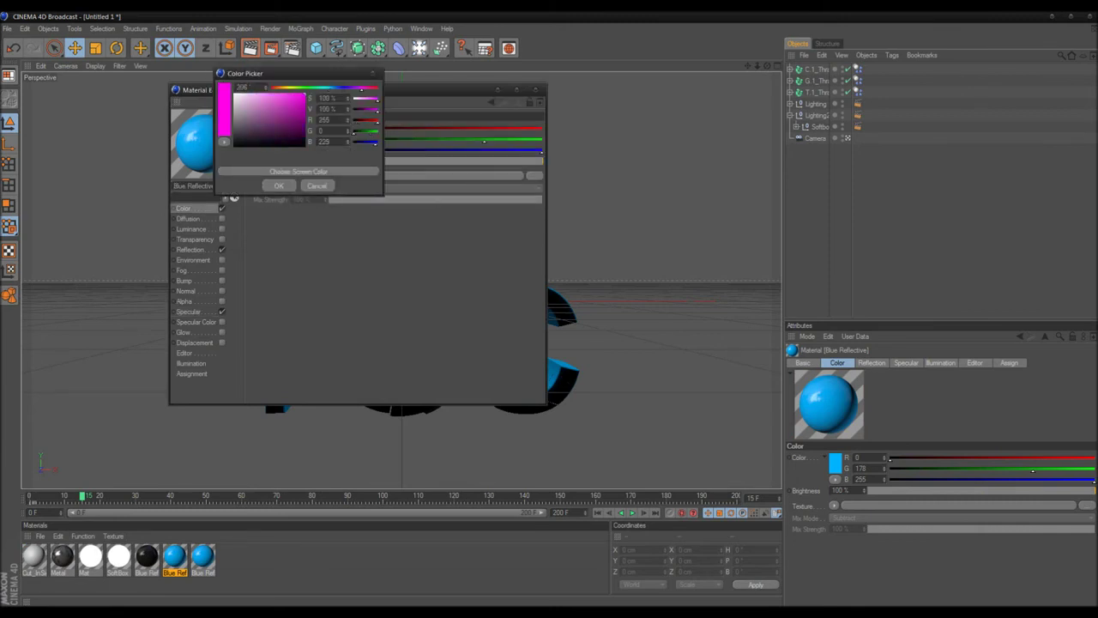
{"action": "key", "text": "Return"}
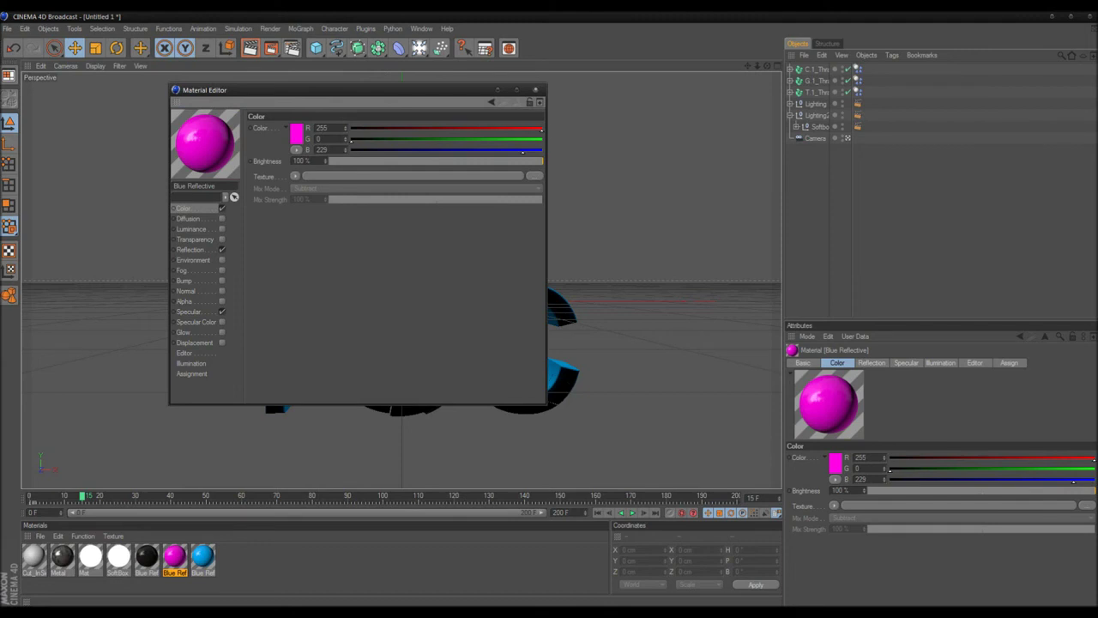
{"action": "left_click", "coordinate": [535, 90]}
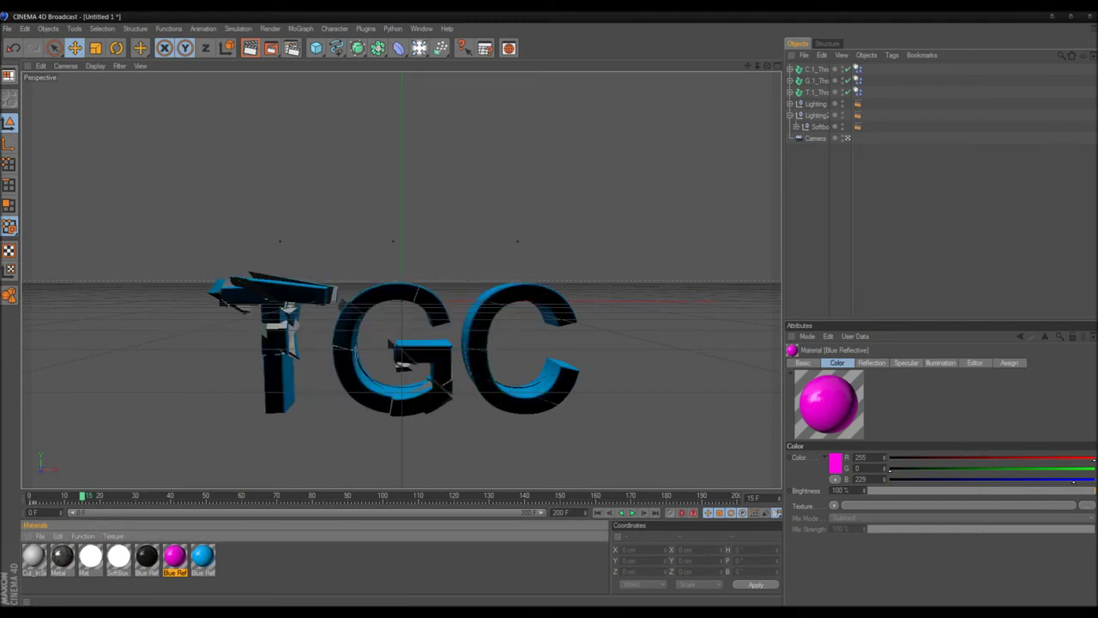
- Replace the remaining Cut_InSide material with the magenta one and preview the breaking animation from frame 0
{"action": "left_click_drag", "start_coordinate": [174, 556], "coordinate": [35, 558]}
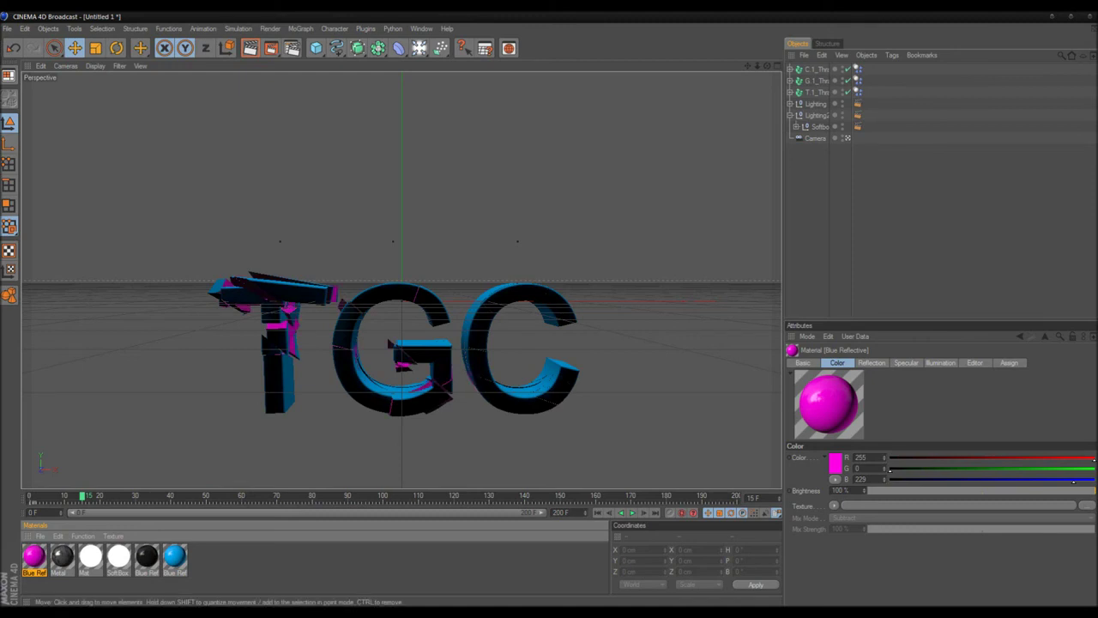
{"action": "left_click", "coordinate": [343, 566]}
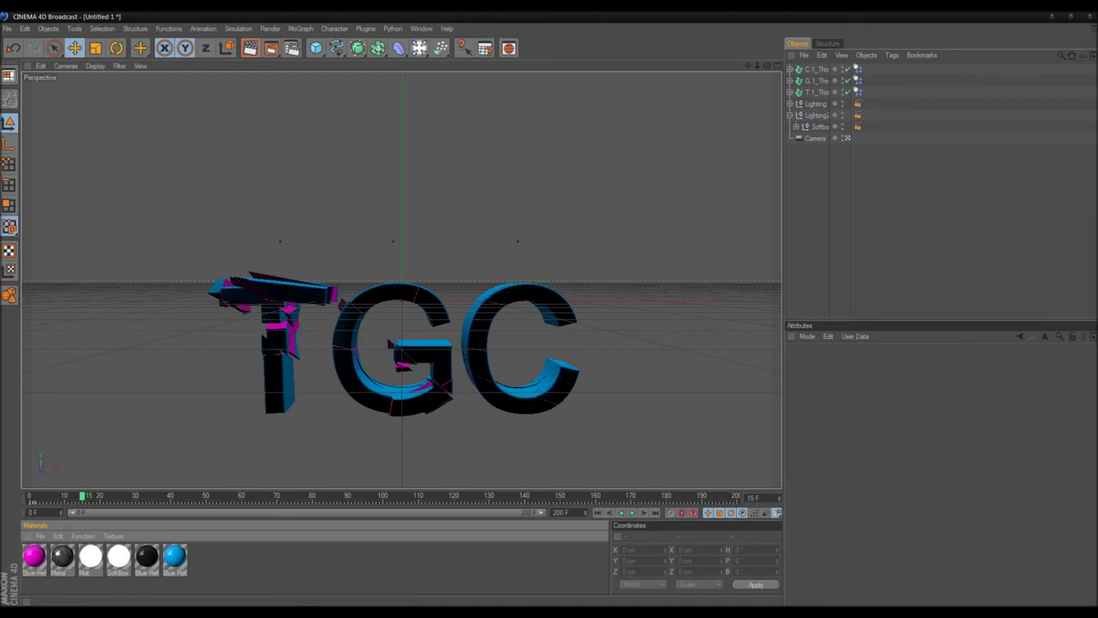
{"action": "left_click", "coordinate": [598, 513]}
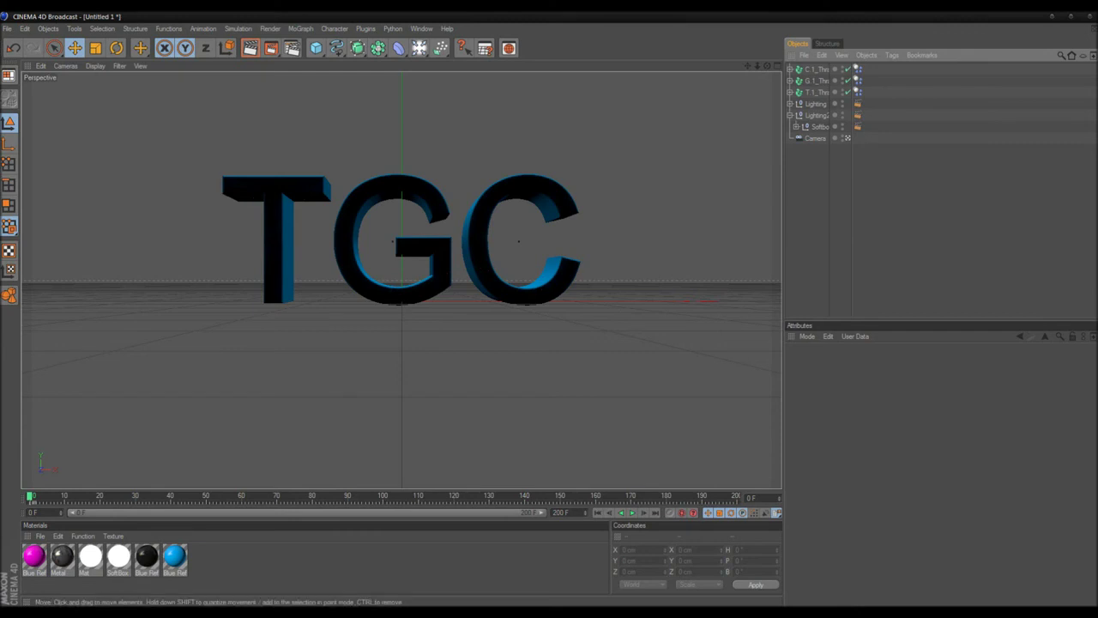
{"action": "left_click", "coordinate": [632, 512]}
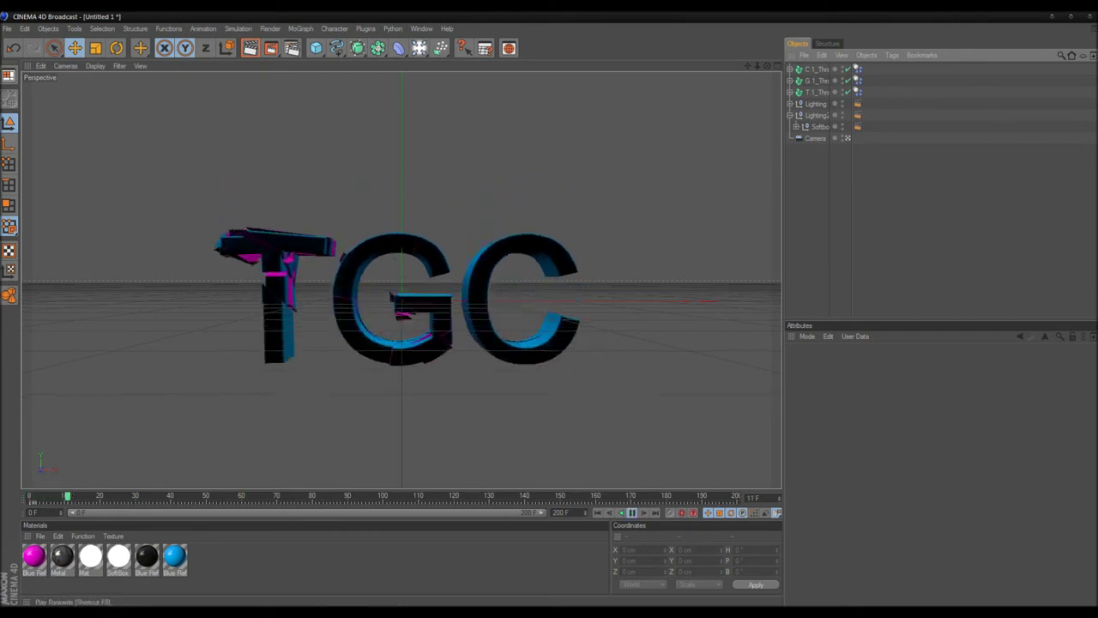
{"action": "left_click", "coordinate": [632, 512]}
{"action": "left_click", "coordinate": [598, 512]}
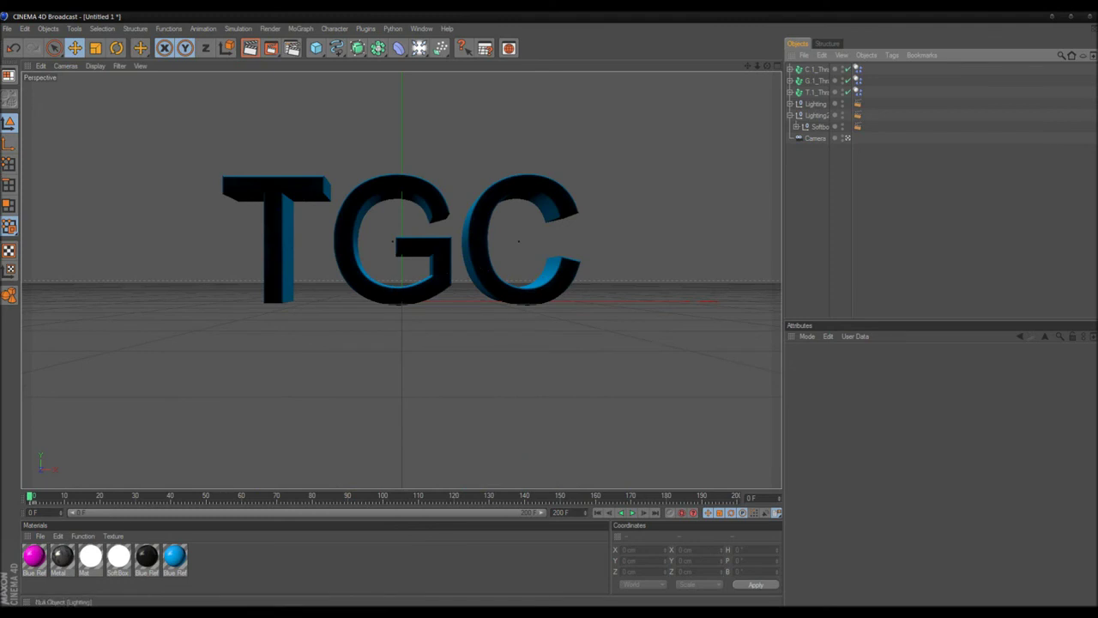
- Inspect the three letter fracture objects and their lighting from outside the camera, and return to the camera view
{"action": "left_click", "coordinate": [815, 92]}
{"action": "left_click", "coordinate": [815, 68], "text": "shift"}
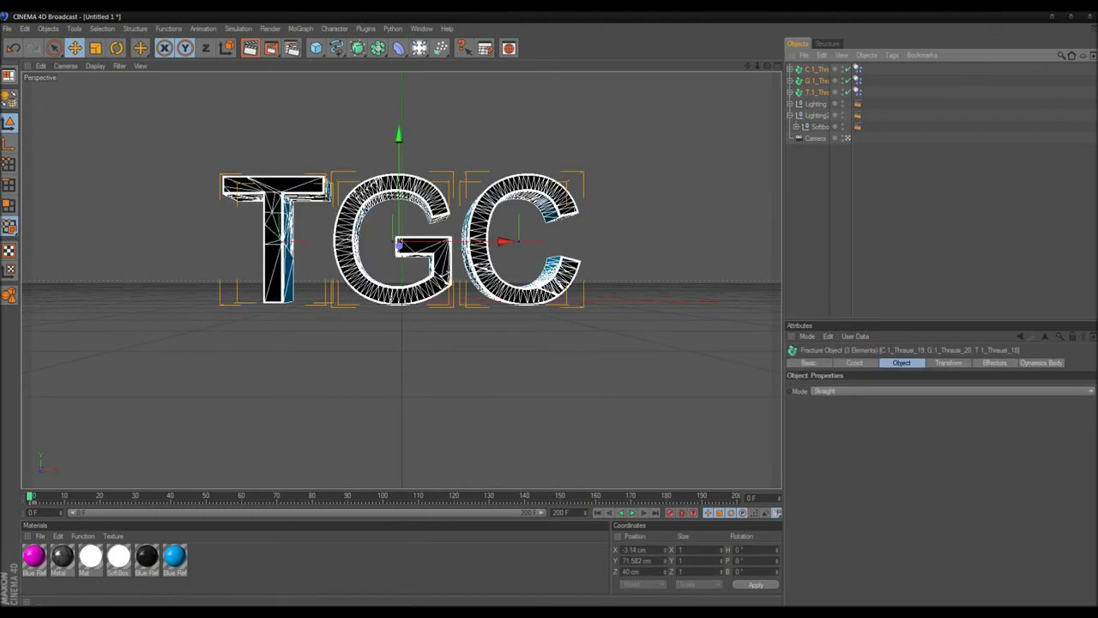
{"action": "left_click", "coordinate": [847, 138]}
{"action": "scroll", "coordinate": [401, 279], "scroll_direction": "down", "scroll_amount": 5}
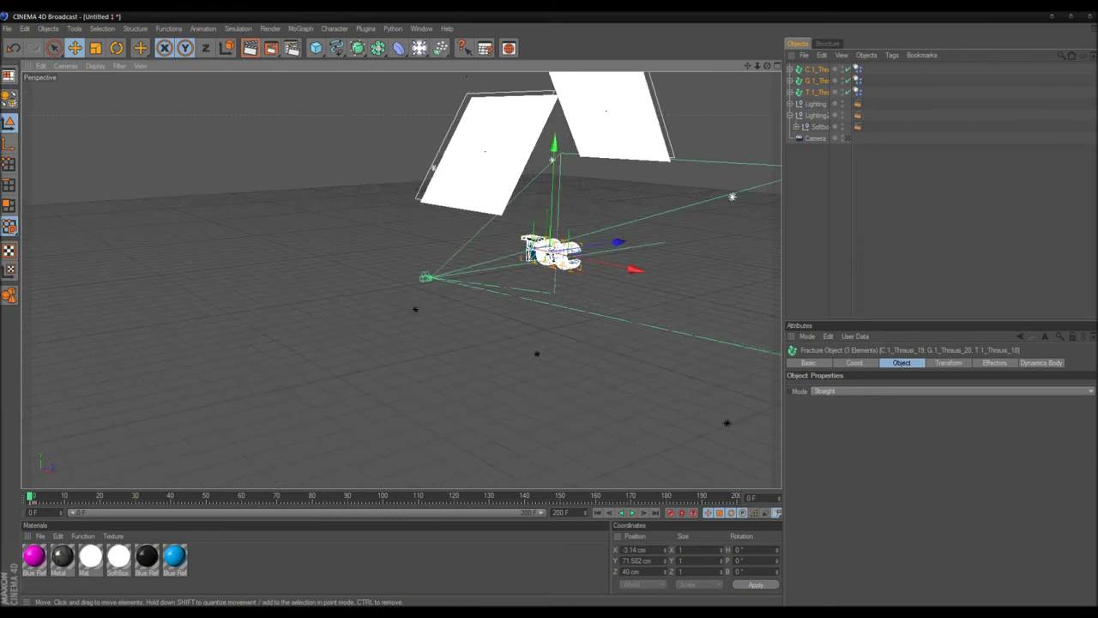
{"action": "left_click", "coordinate": [847, 138]}
{"action": "key", "text": "ctrl+shift+a"}
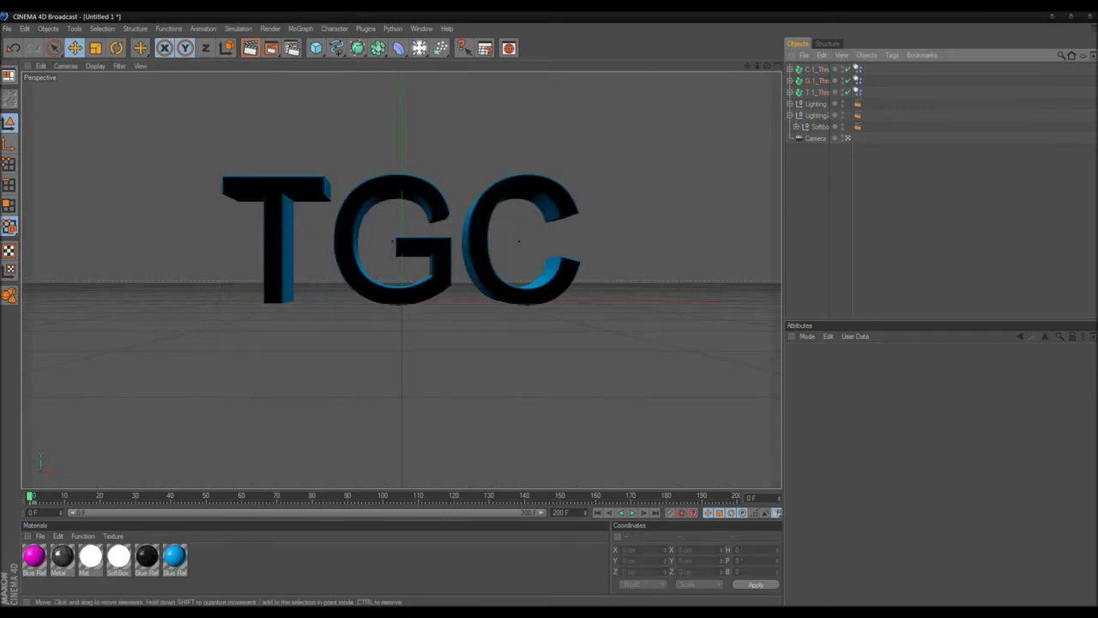
- Set Individual Elements to All in the collision settings of the three letters' Dynamics Body tags and preview the shattering from frame 0
{"action": "left_click", "coordinate": [858, 92]}
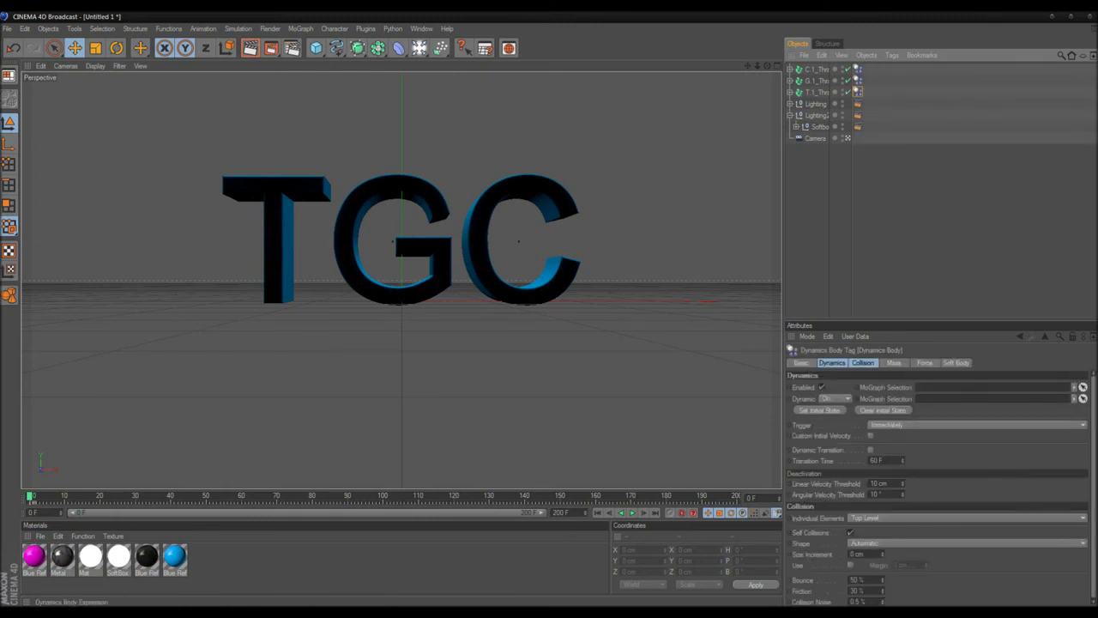
{"action": "left_click", "coordinate": [858, 70], "text": "shift"}
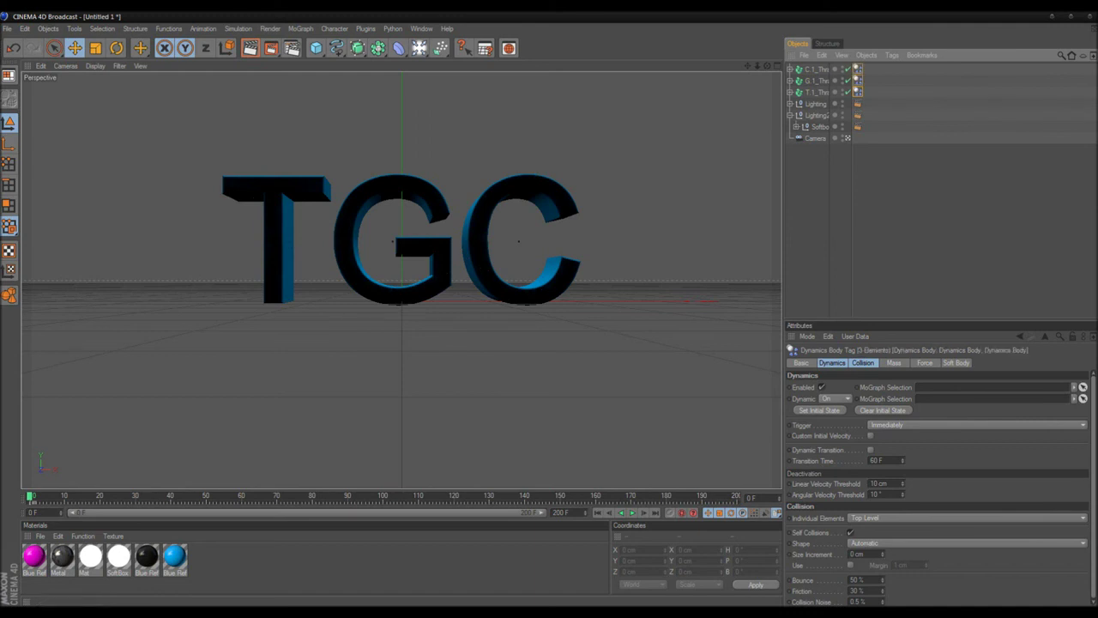
{"action": "left_click", "coordinate": [975, 424]}
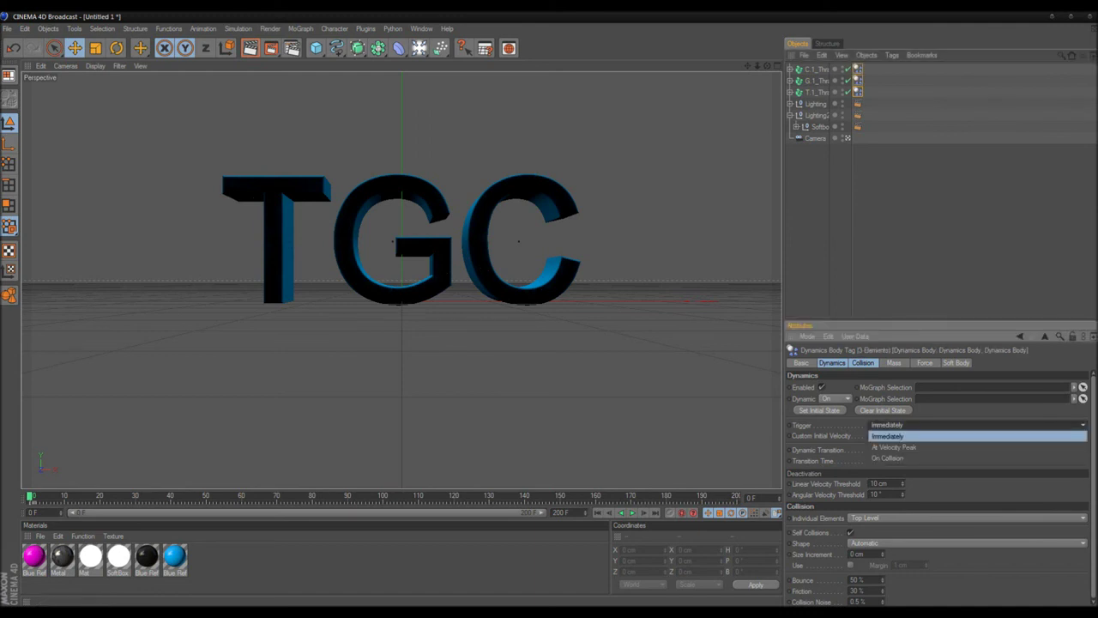
{"action": "left_click", "coordinate": [888, 458]}
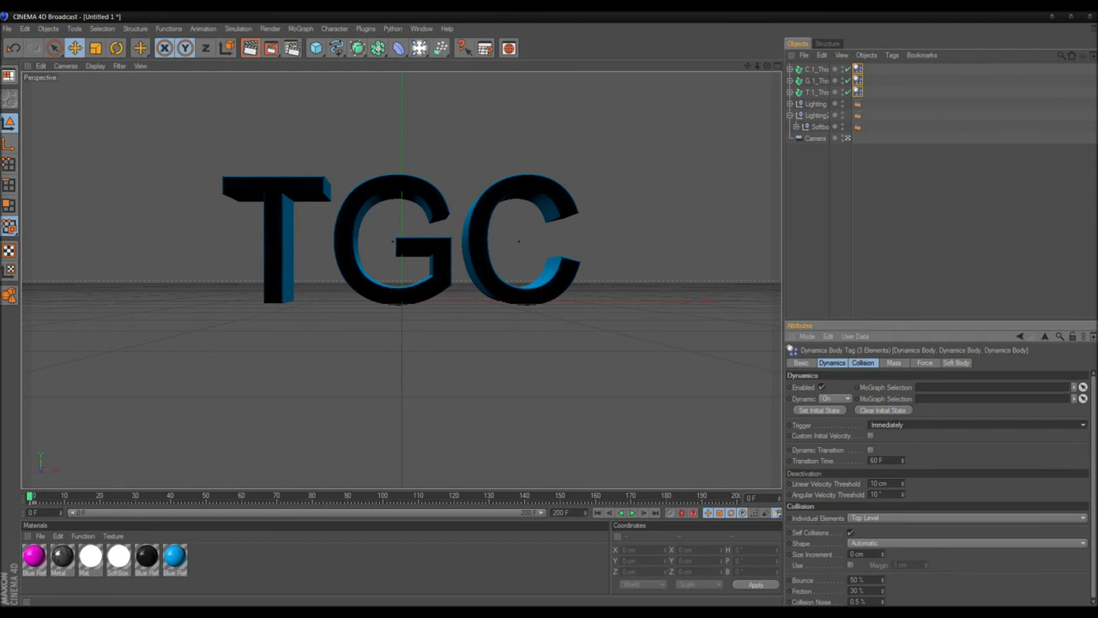
{"action": "left_click", "coordinate": [863, 362]}
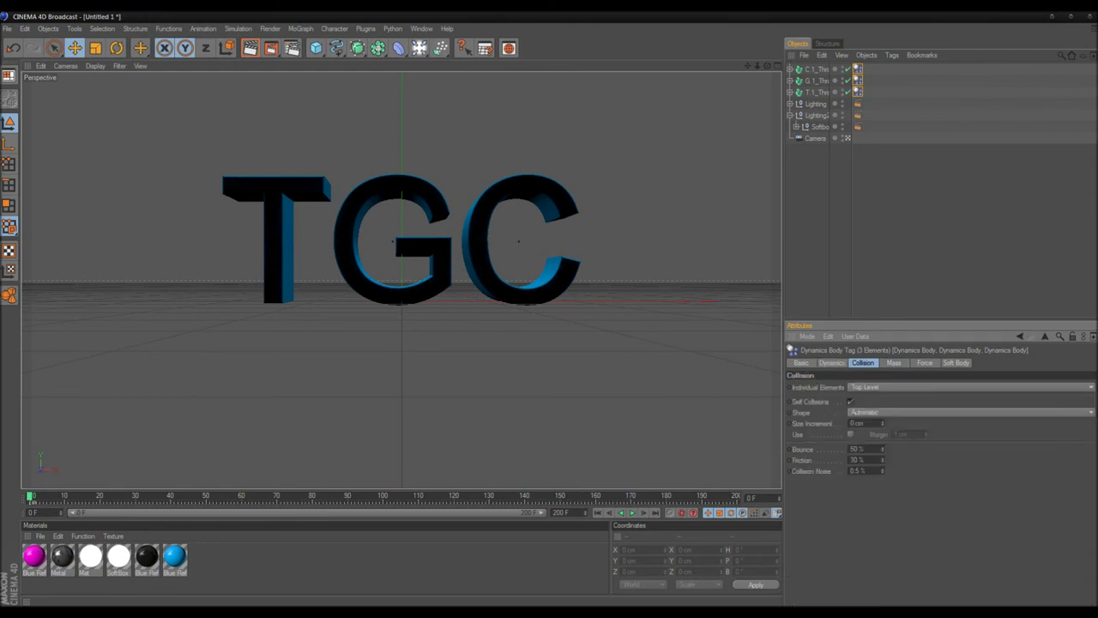
{"action": "left_click", "coordinate": [892, 386]}
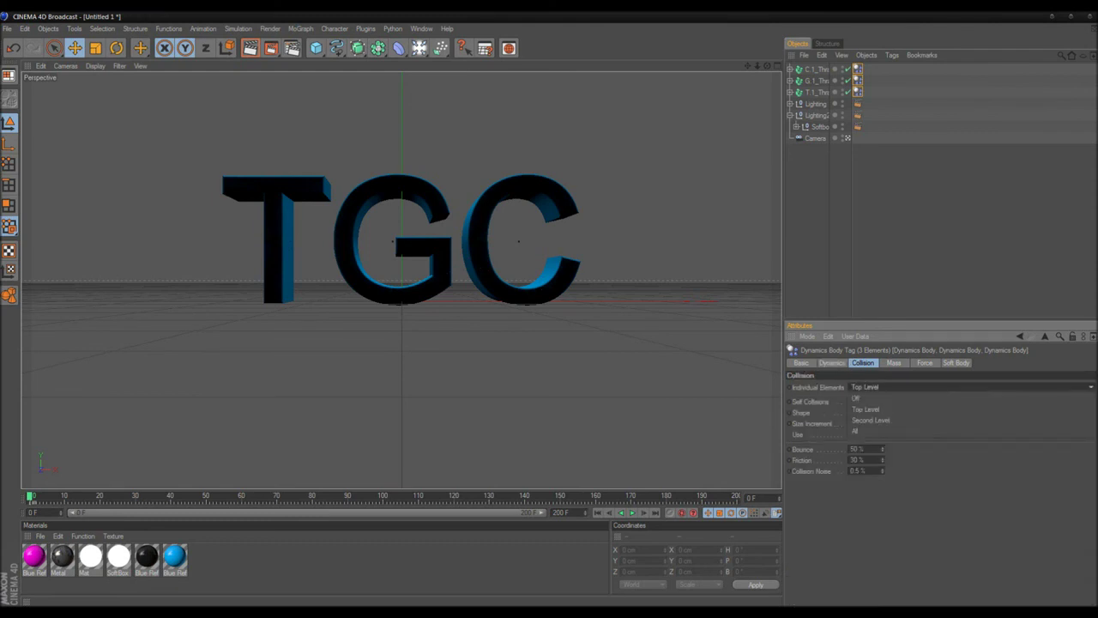
{"action": "left_click", "coordinate": [888, 432]}
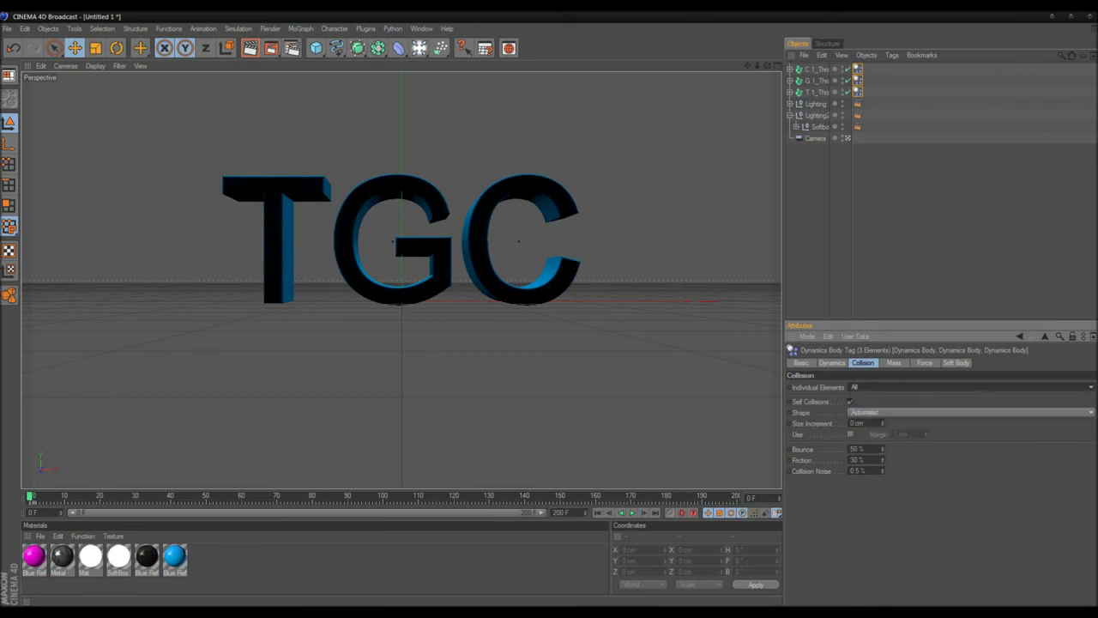
{"action": "left_click", "coordinate": [633, 512]}
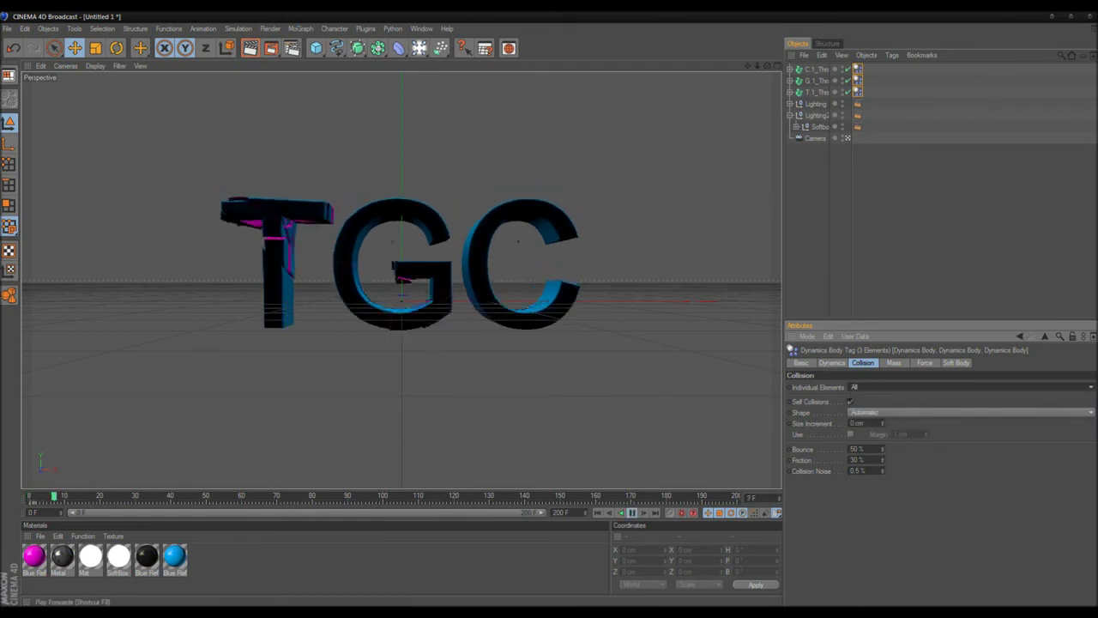
{"action": "left_click", "coordinate": [633, 512]}
{"action": "left_click", "coordinate": [598, 512]}
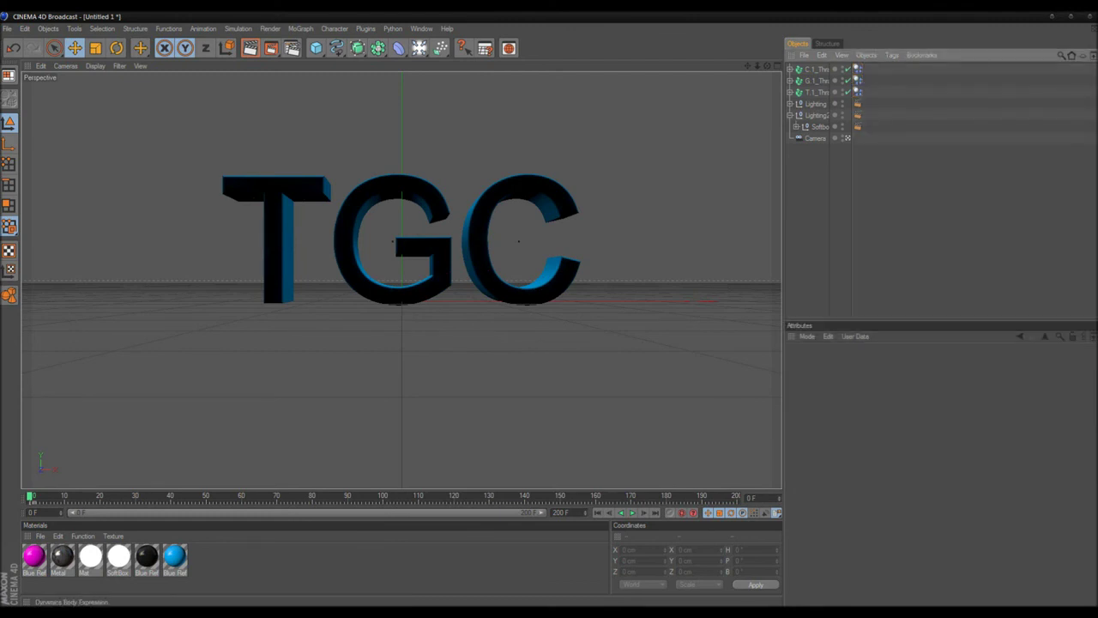
- Disable dynamics on the three letters' Dynamics Body tags and preview the animation from frame 0
{"action": "left_click", "coordinate": [858, 91]}
{"action": "left_click", "coordinate": [858, 69], "text": "shift"}
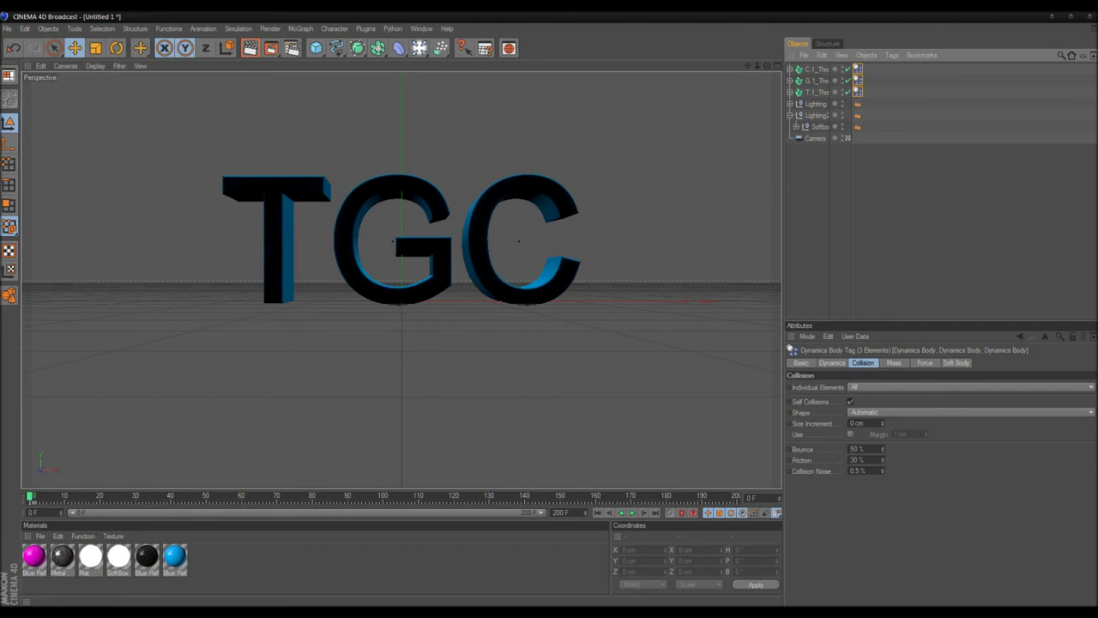
{"action": "left_click", "coordinate": [832, 363]}
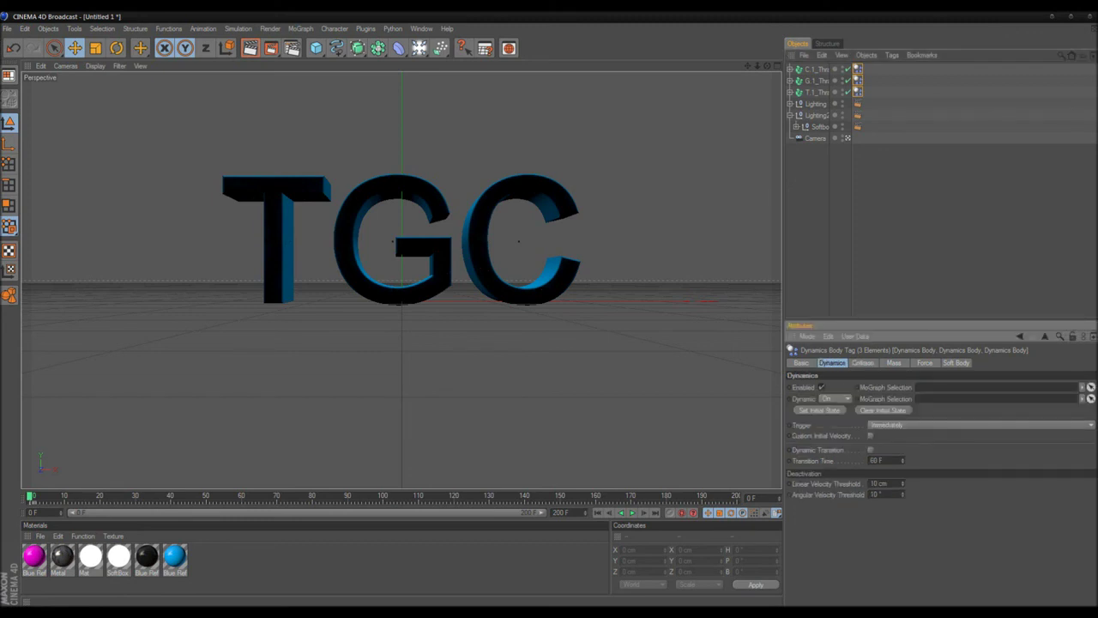
{"action": "left_click", "coordinate": [821, 388]}
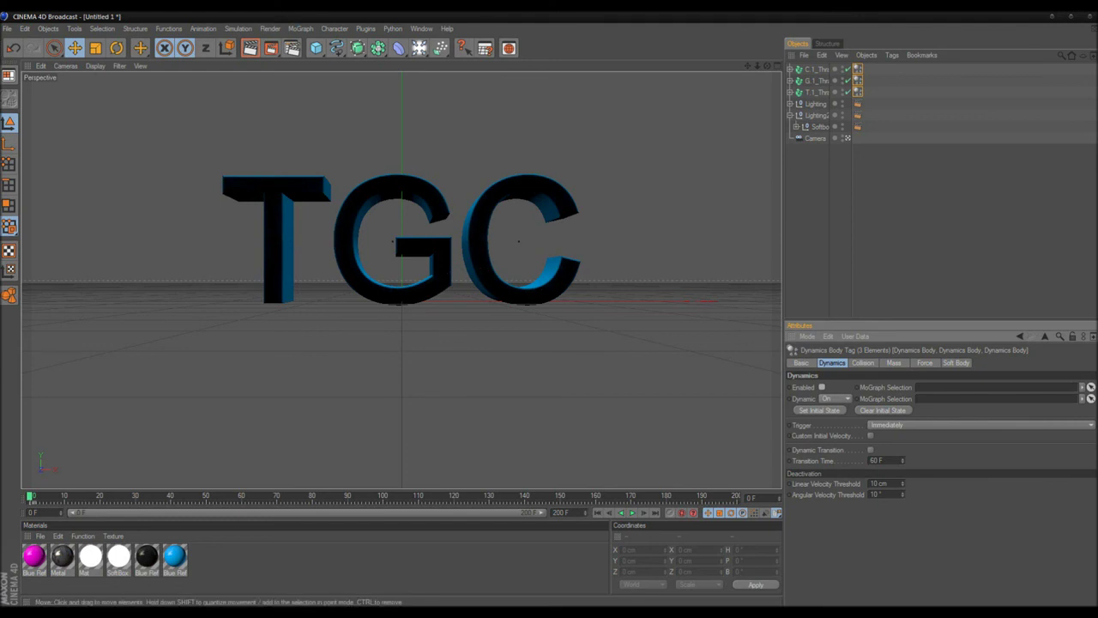
{"action": "left_click", "coordinate": [632, 513]}
{"action": "left_click", "coordinate": [632, 512]}
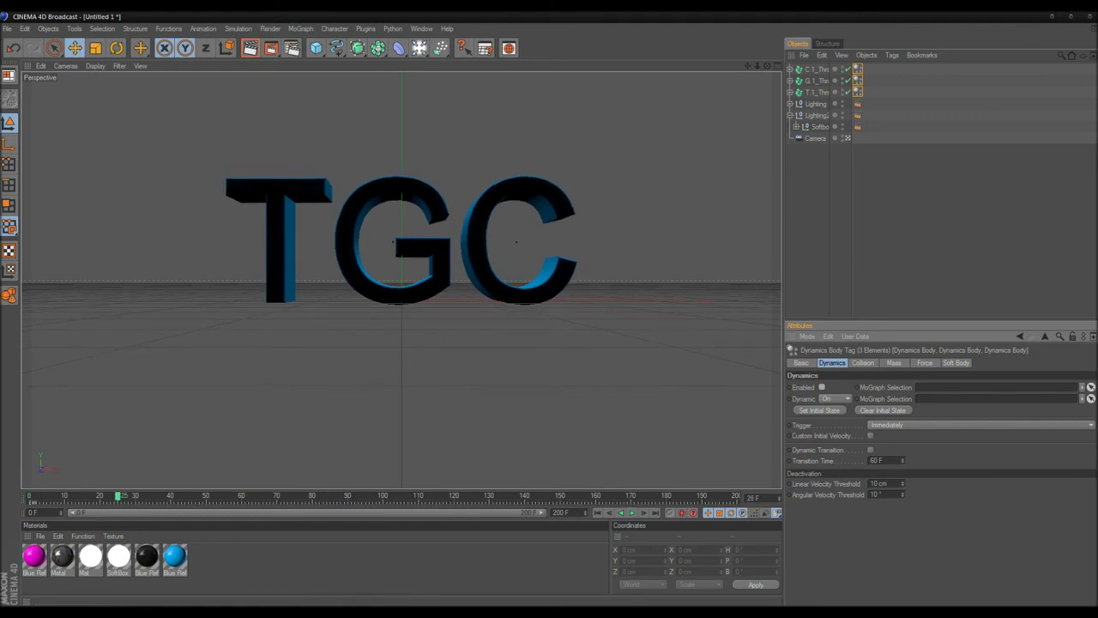
{"action": "left_click", "coordinate": [597, 512]}
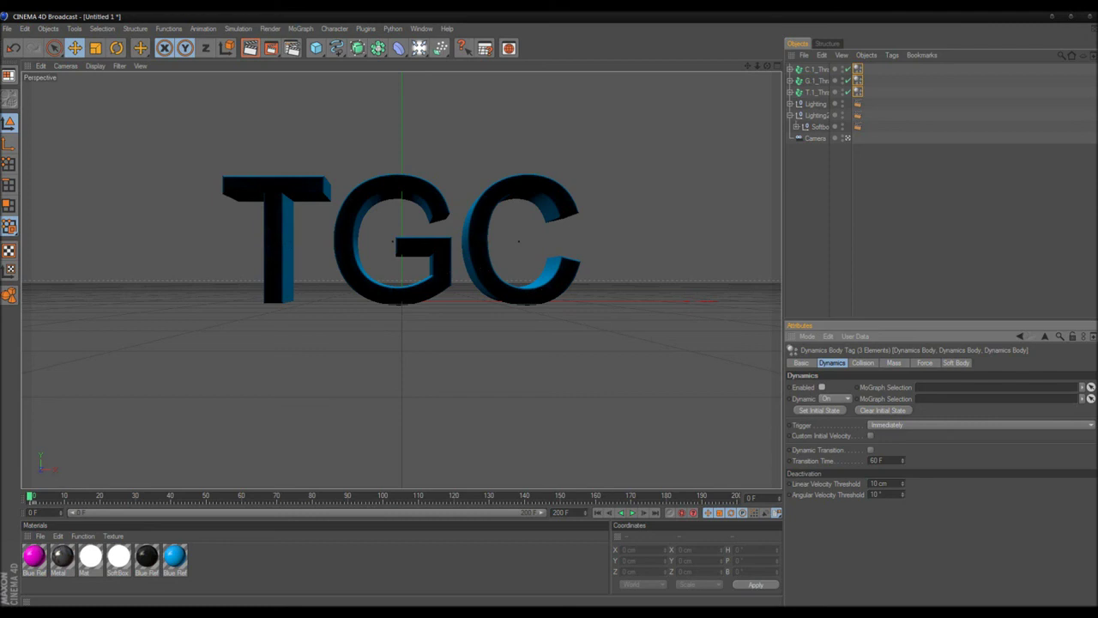
- Keyframe the Enabled setting of the three Dynamics Body tags as off at frame 0 and on at frame 50
{"action": "left_click", "coordinate": [790, 388], "text": "ctrl"}
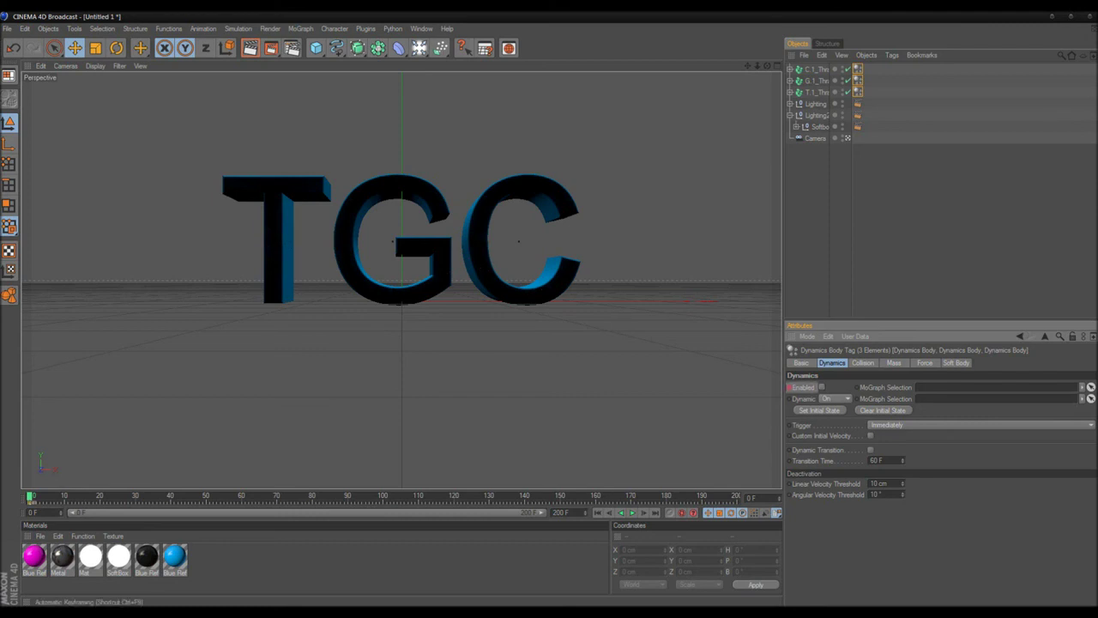
{"action": "key", "text": "F8"}
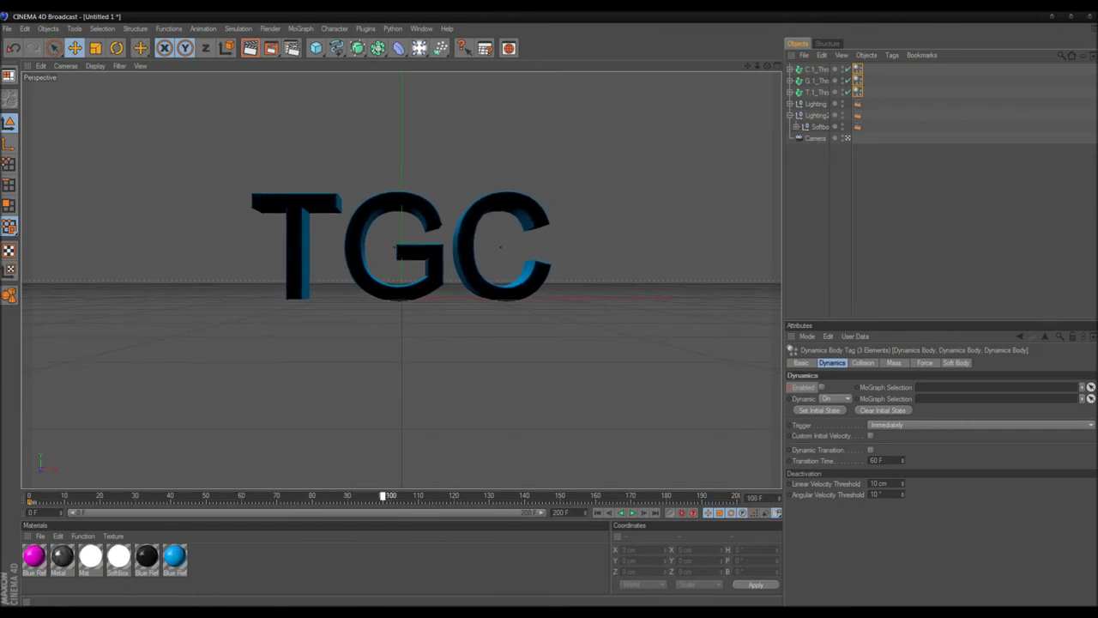
{"action": "key", "text": "F8"}
{"action": "left_click_drag", "start_coordinate": [382, 497], "coordinate": [206, 497]}
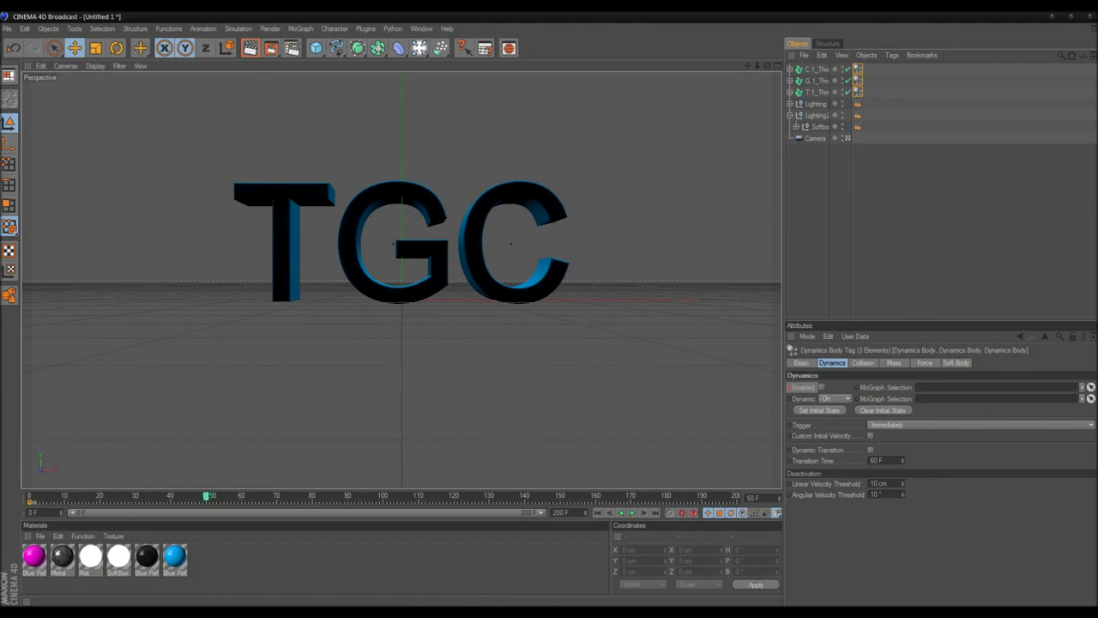
{"action": "left_click", "coordinate": [821, 387]}
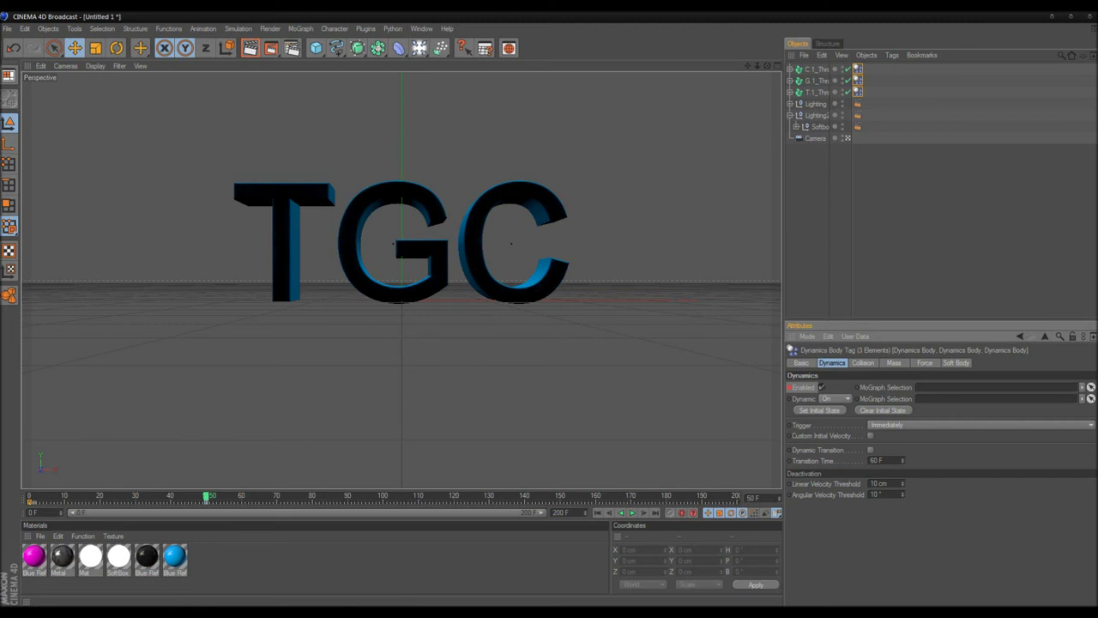
- Play the animation from frame 0 twice to check when the letters start to shatter, and return to the start
{"action": "left_click_drag", "start_coordinate": [206, 497], "coordinate": [29, 496]}
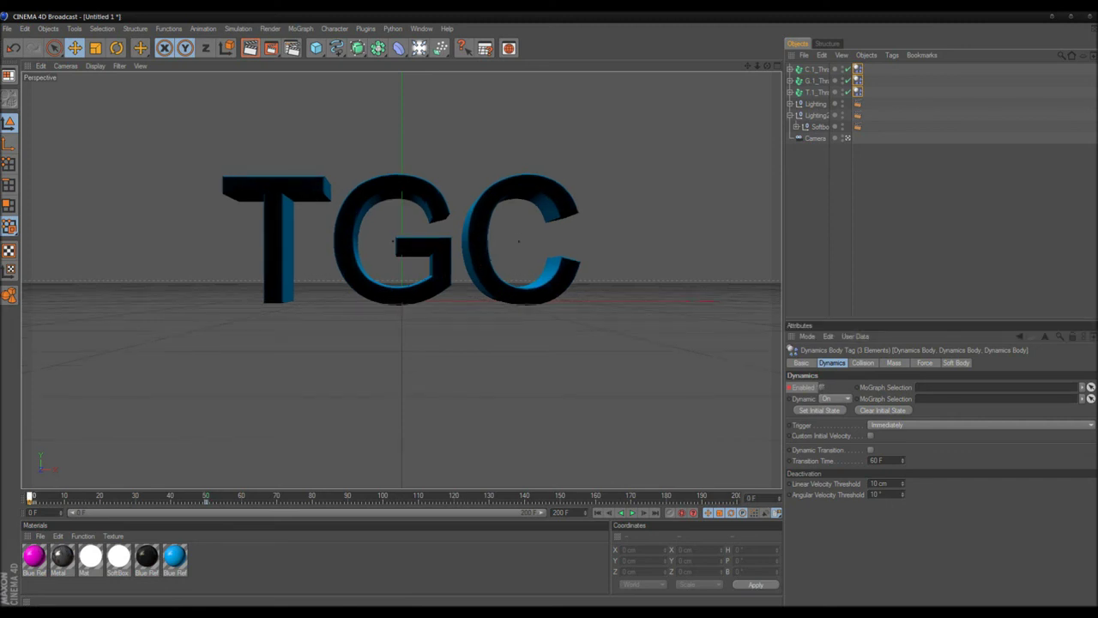
{"action": "left_click", "coordinate": [632, 513]}
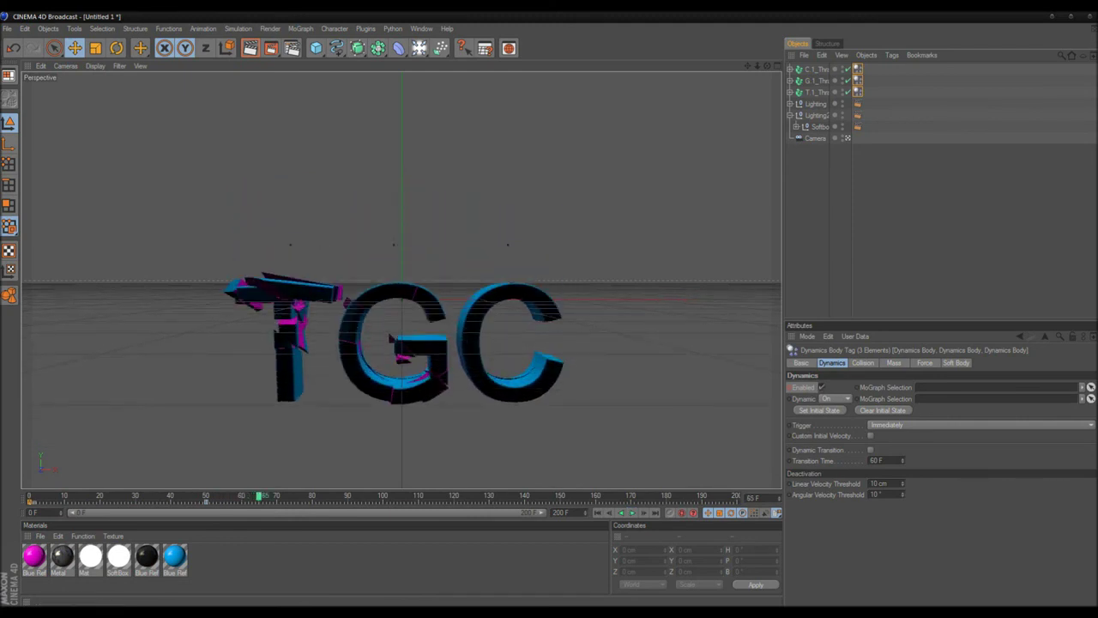
{"action": "left_click_drag", "start_coordinate": [196, 497], "coordinate": [29, 497]}
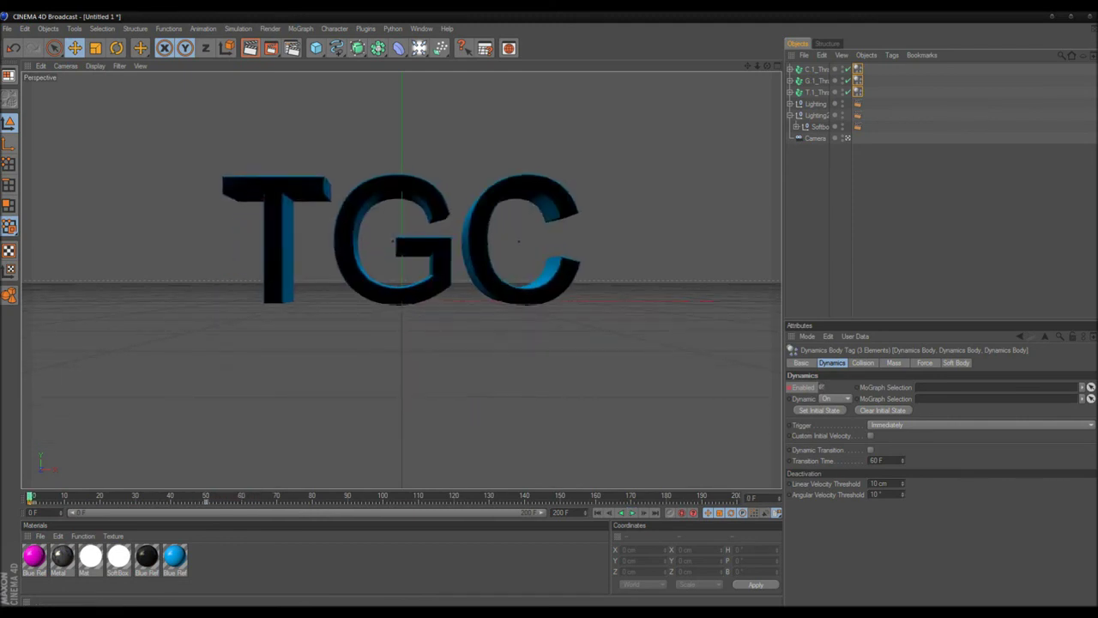
{"action": "left_click", "coordinate": [401, 386]}
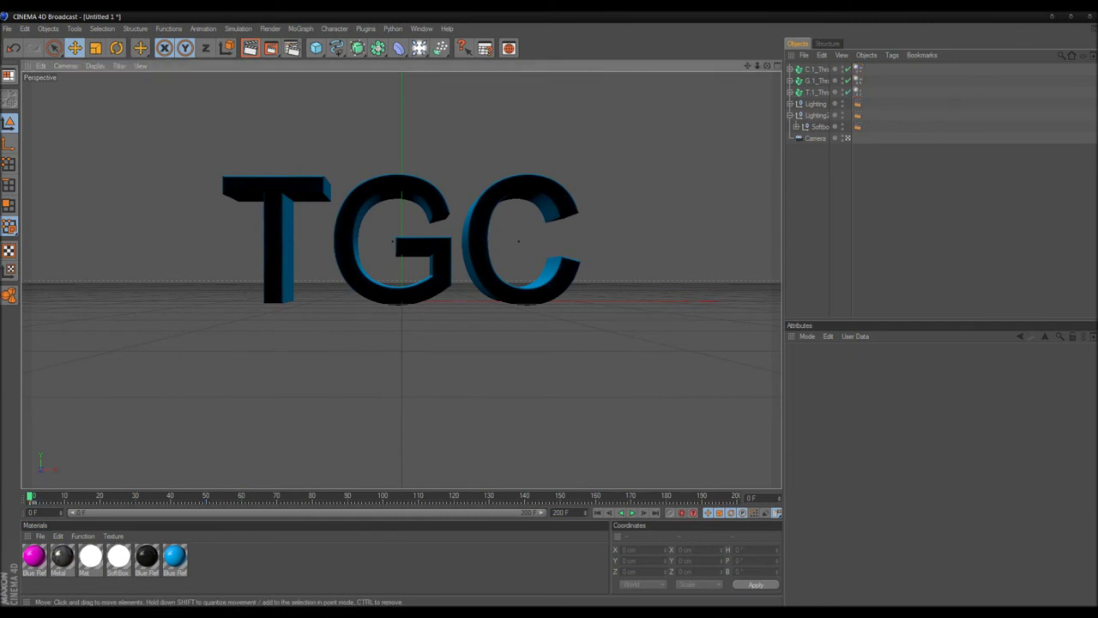
{"action": "left_click", "coordinate": [632, 512]}
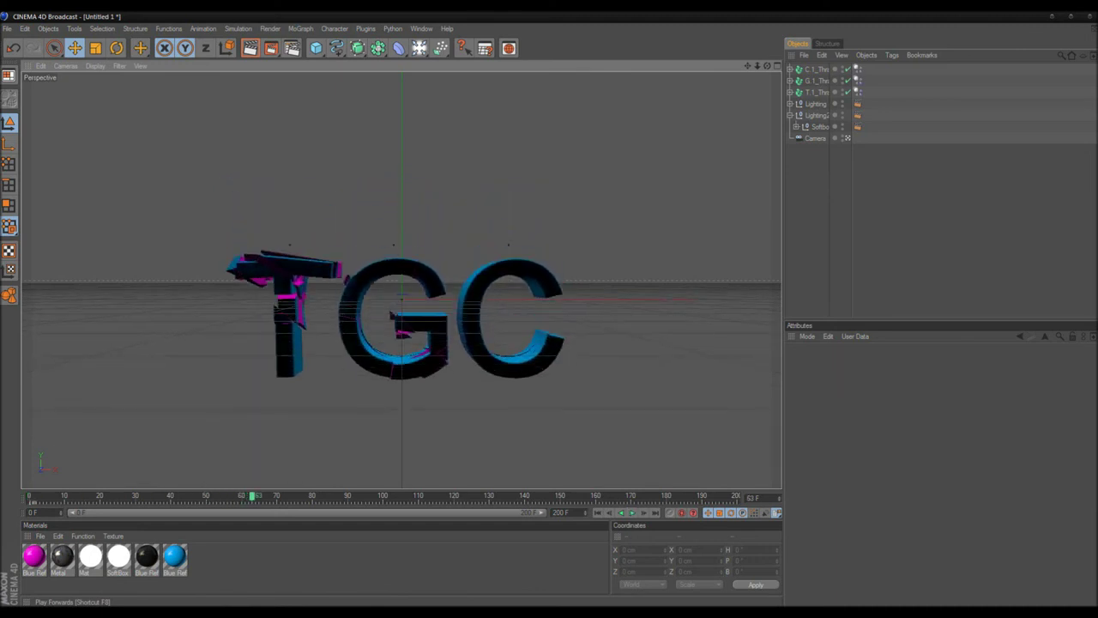
{"action": "key", "text": "shift+f"}
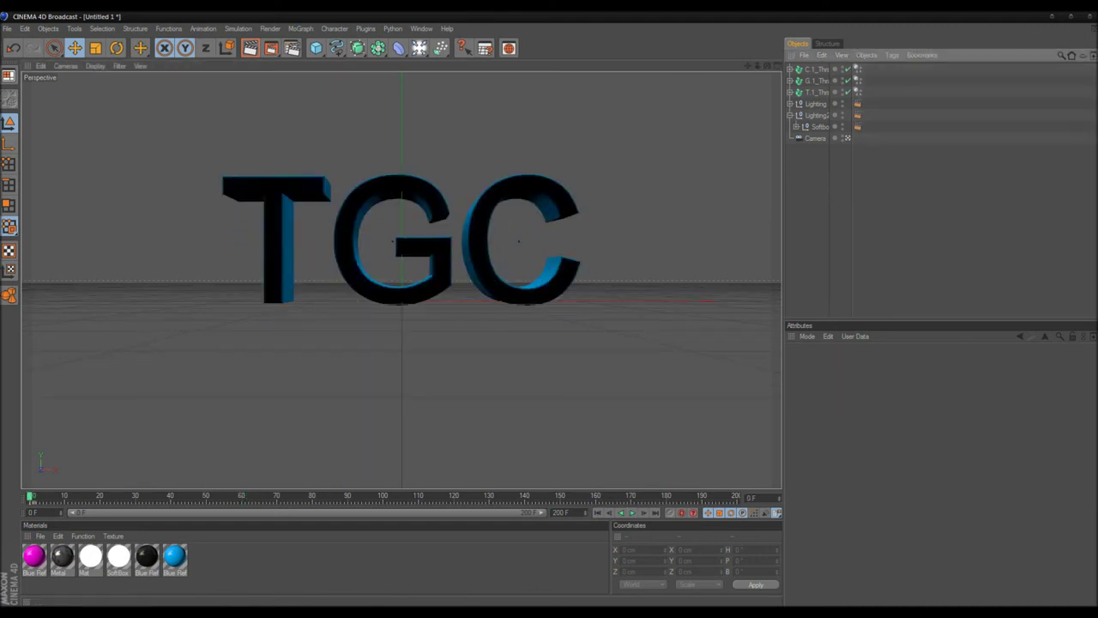
{"action": "left_click", "coordinate": [816, 104]}
{"action": "left_click", "coordinate": [816, 91]}
{"action": "left_click", "coordinate": [815, 70], "text": "shift"}
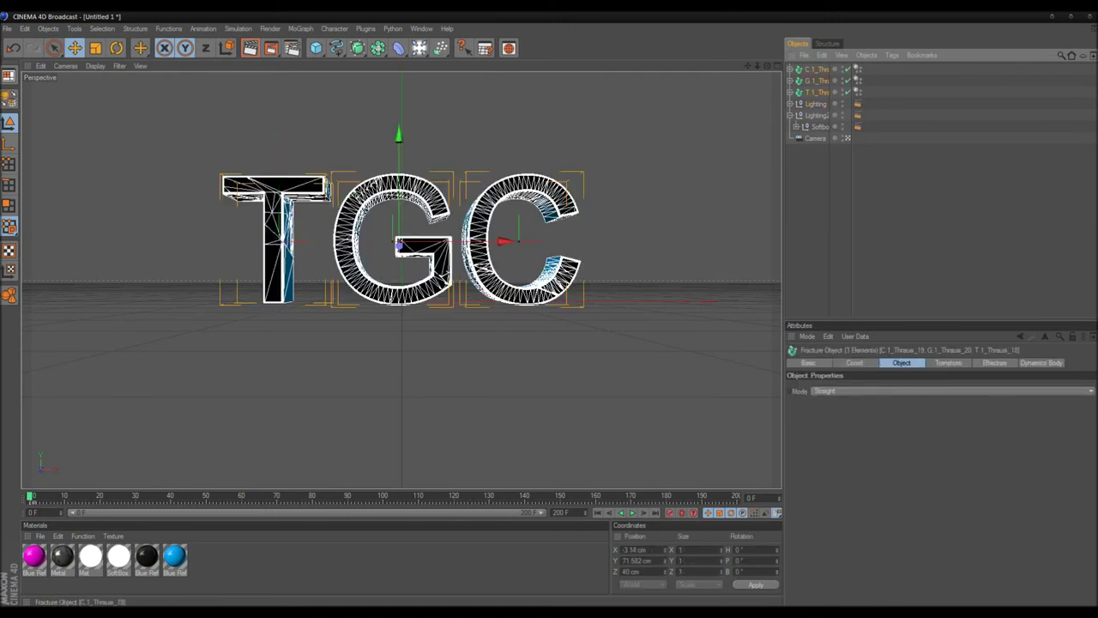
{"action": "left_click", "coordinate": [858, 206]}
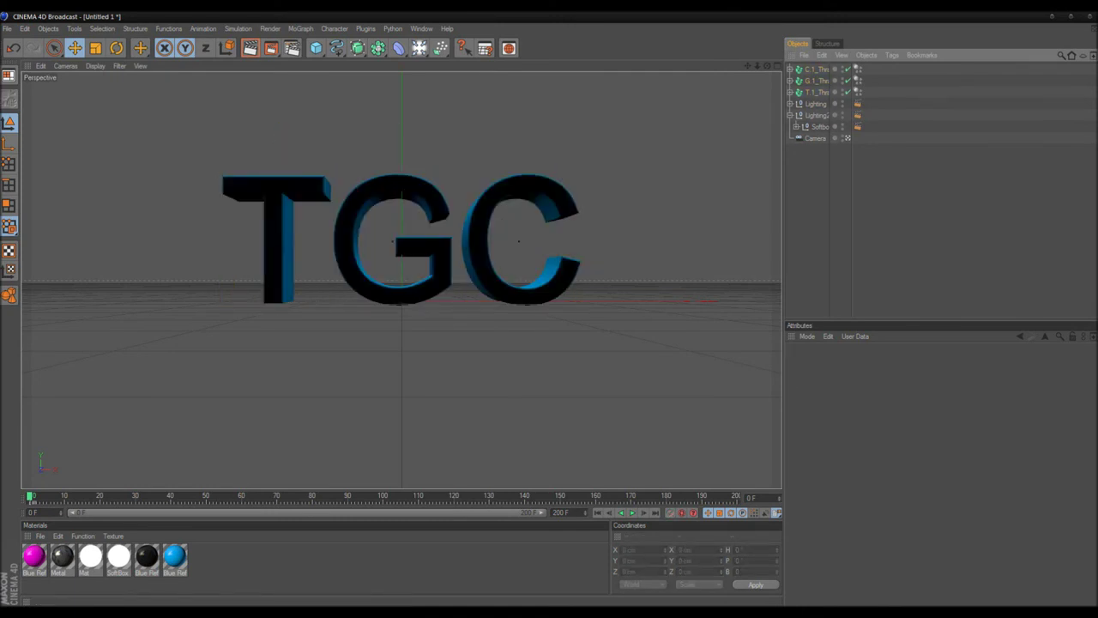